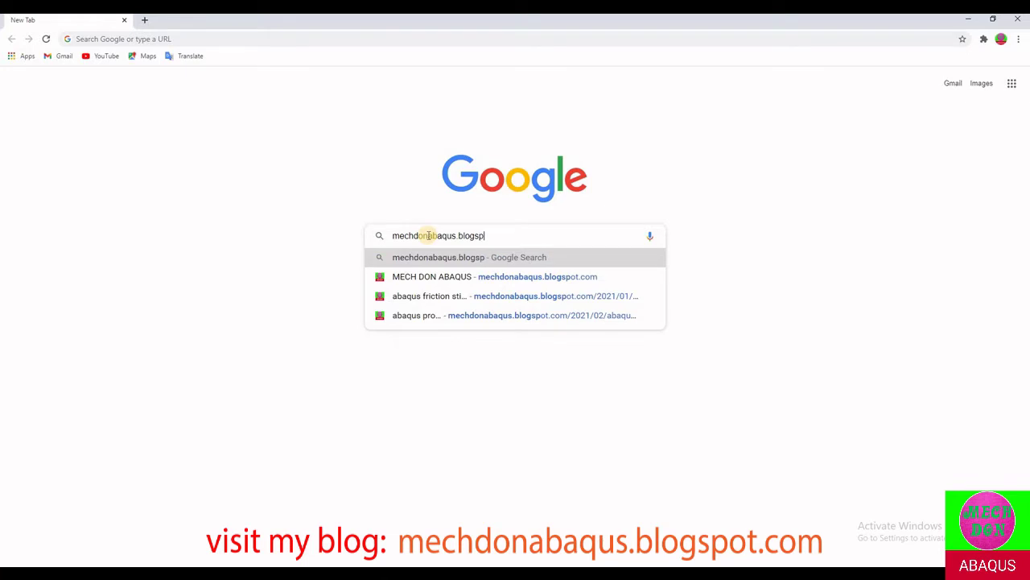
- Go to mechdonabaqus.blogspot.com and open its abaqus projects post, dismissing the ad
text(t.com)
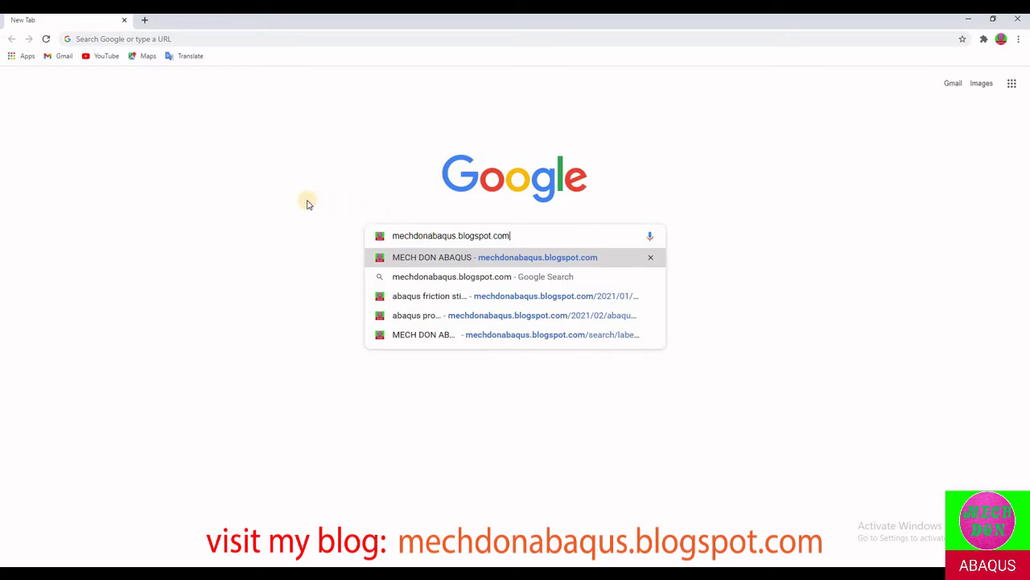
key(Return)
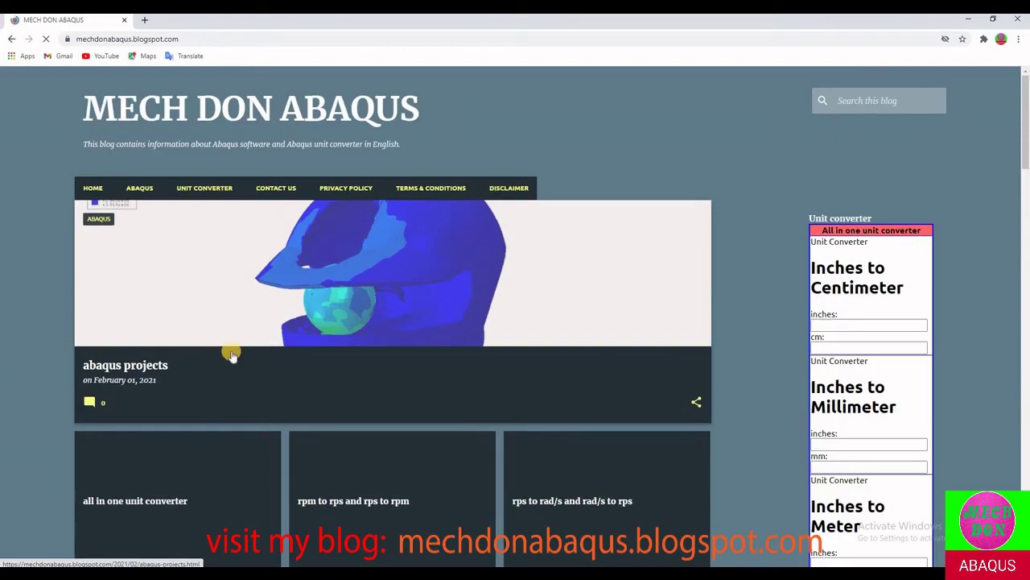
scroll(231, 354, down, 5)
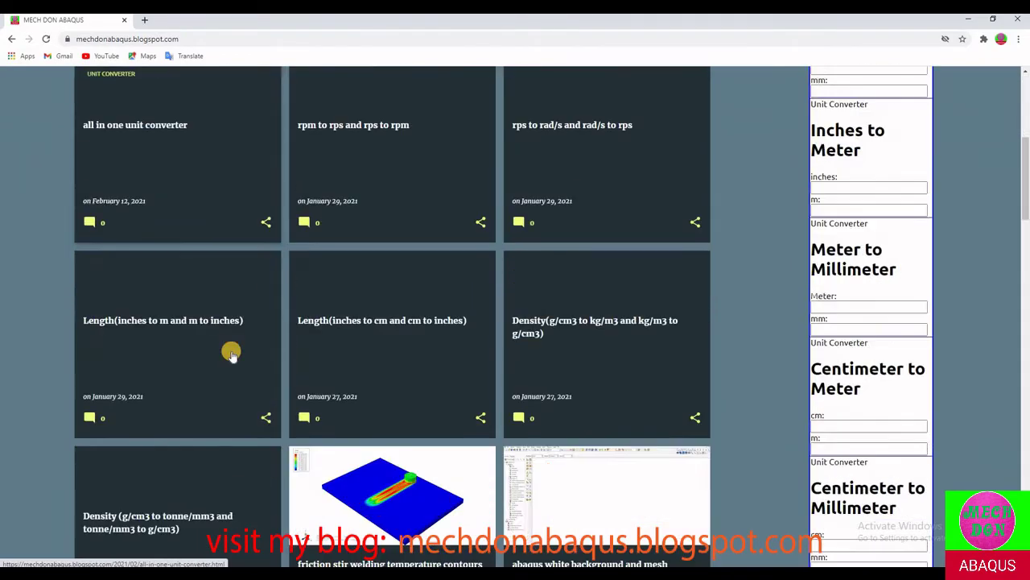
scroll(232, 355, down, 6)
scroll(231, 354, up, 3)
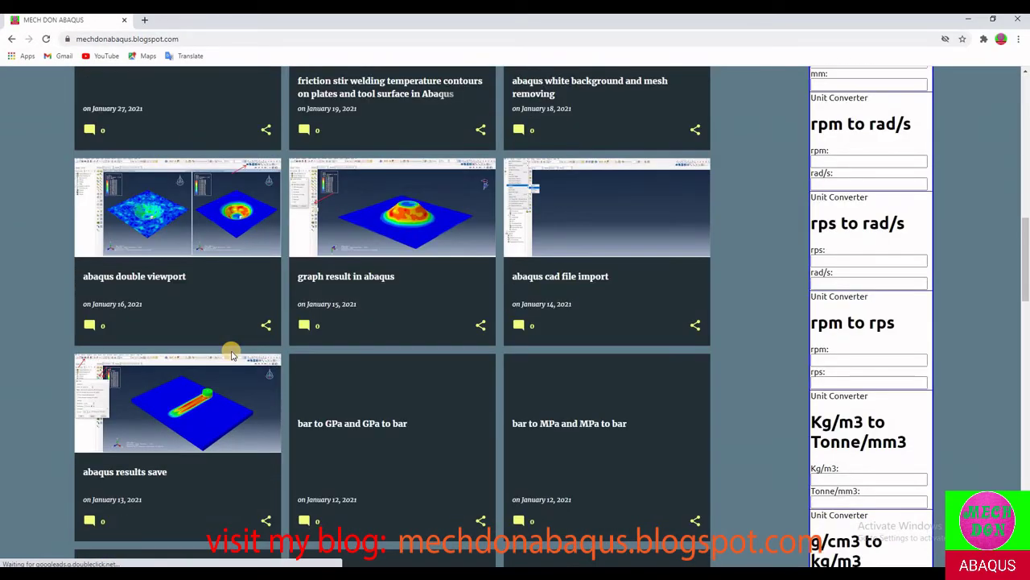
scroll(231, 355, up, 8)
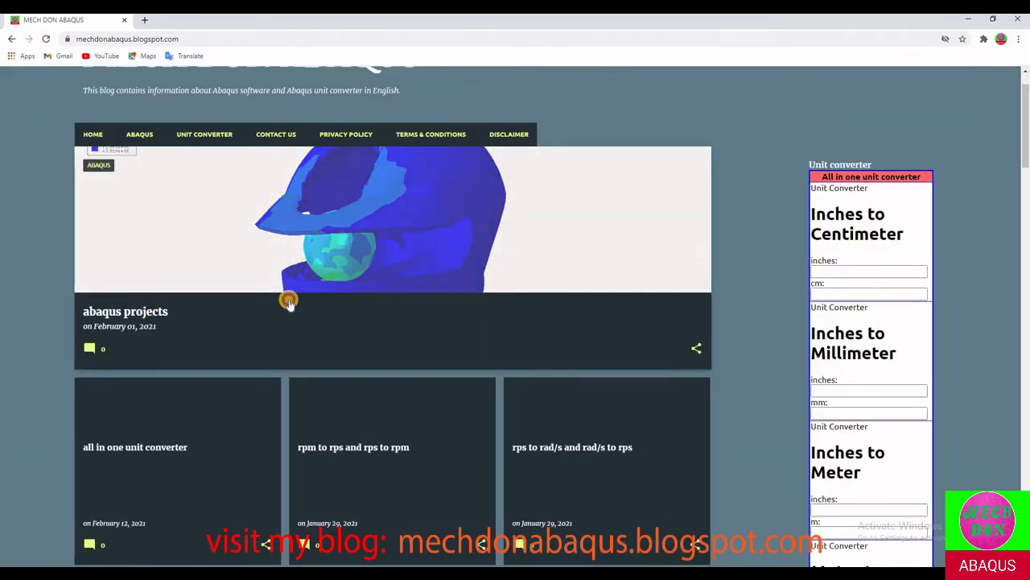
click(288, 301)
click(598, 197)
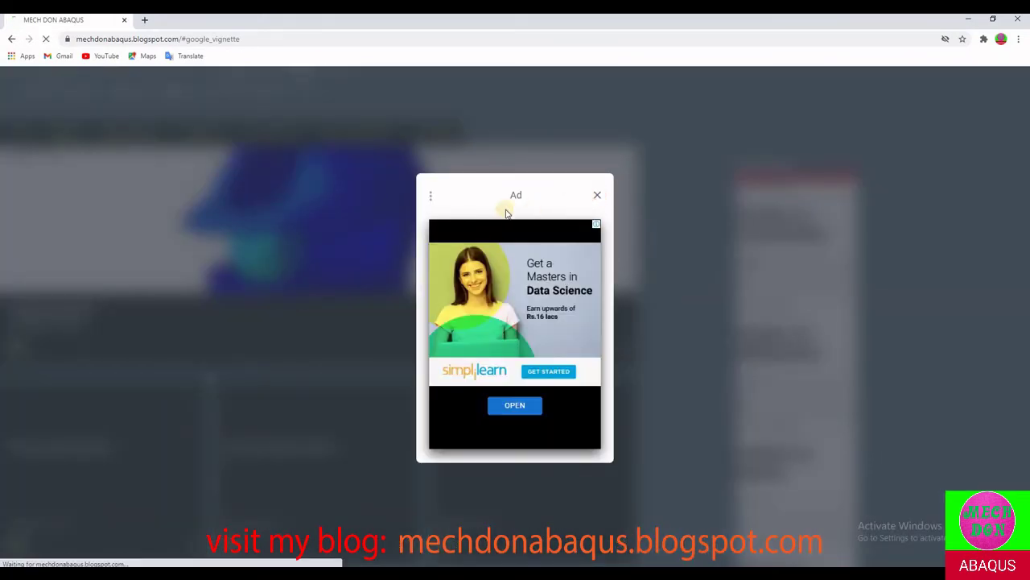
- Download the tensile test material properties file from the end of the abaqus projects post
scroll(396, 273, down, 5)
scroll(397, 275, down, 10)
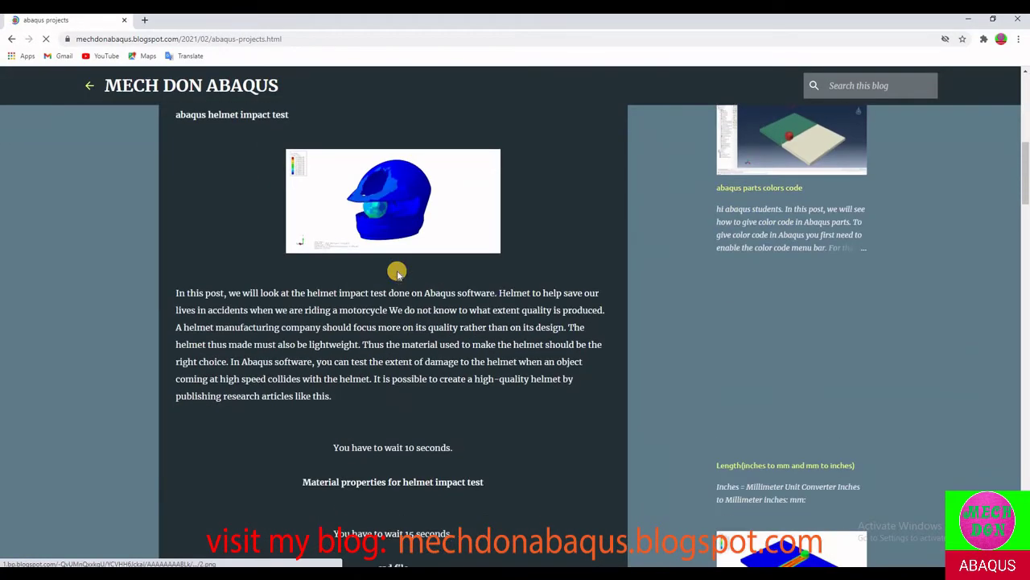
scroll(397, 274, down, 13)
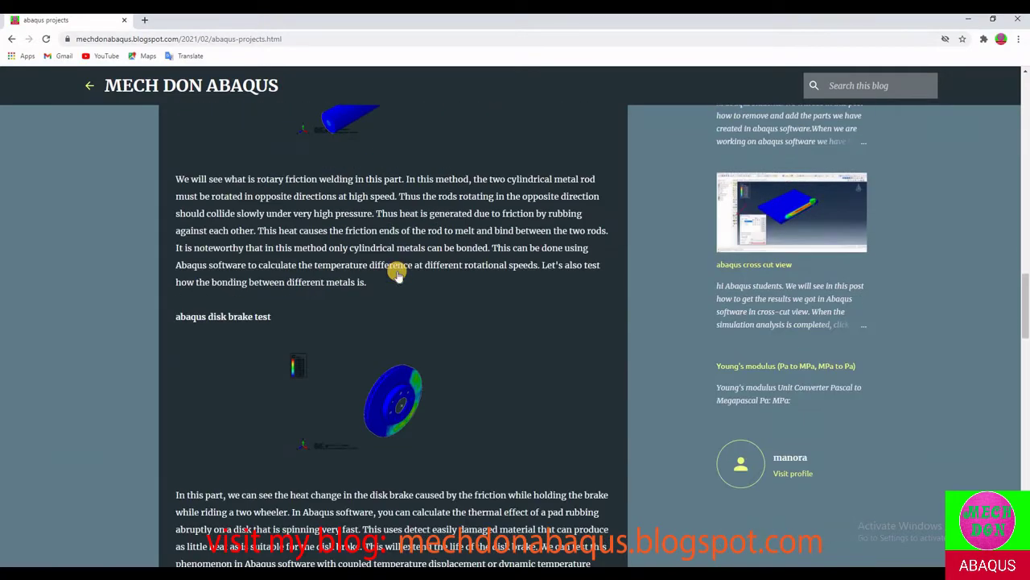
scroll(397, 272, down, 10)
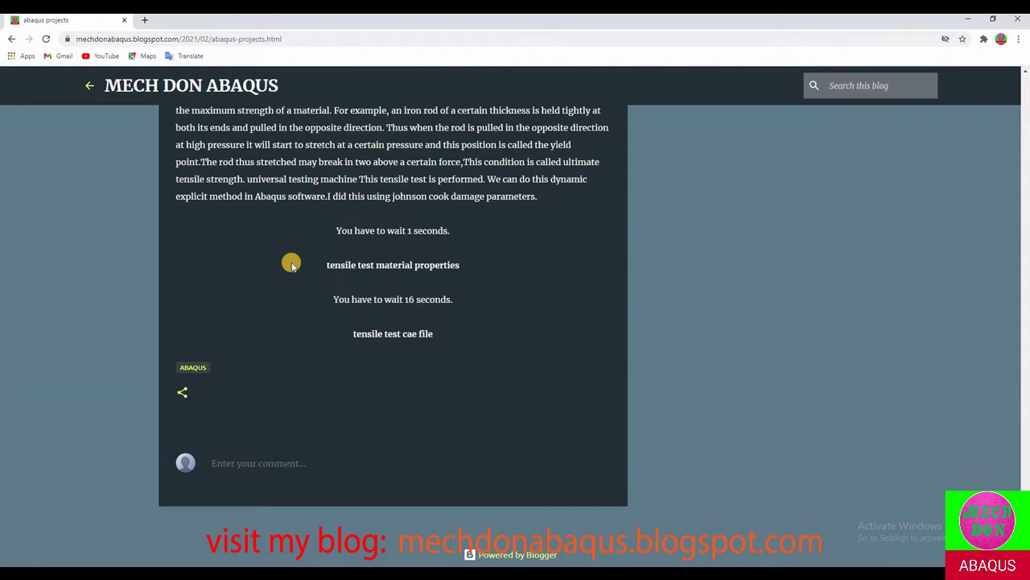
click(375, 280)
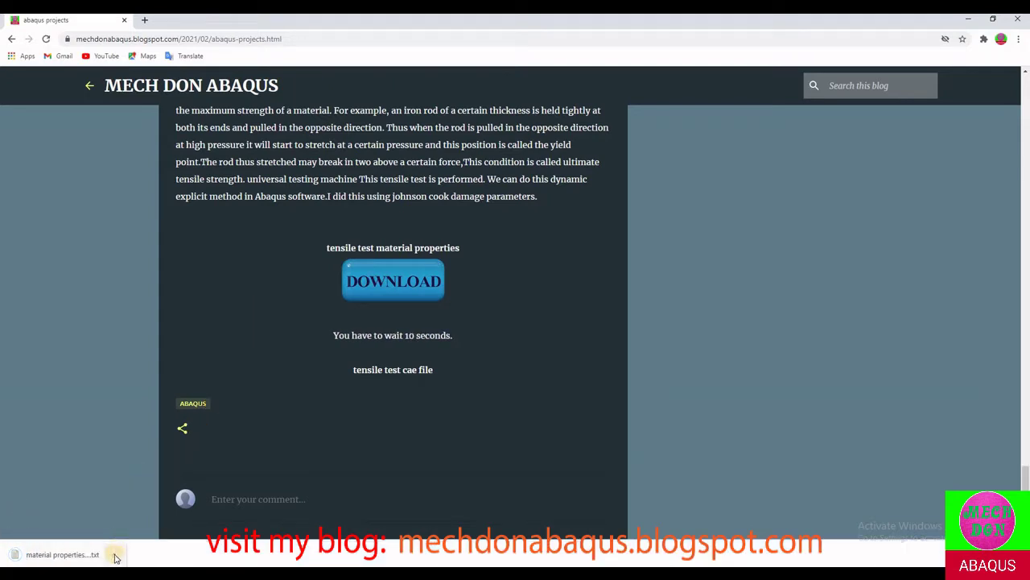
- Open the downloaded material properties text file to review the steel values, and close it
click(116, 556)
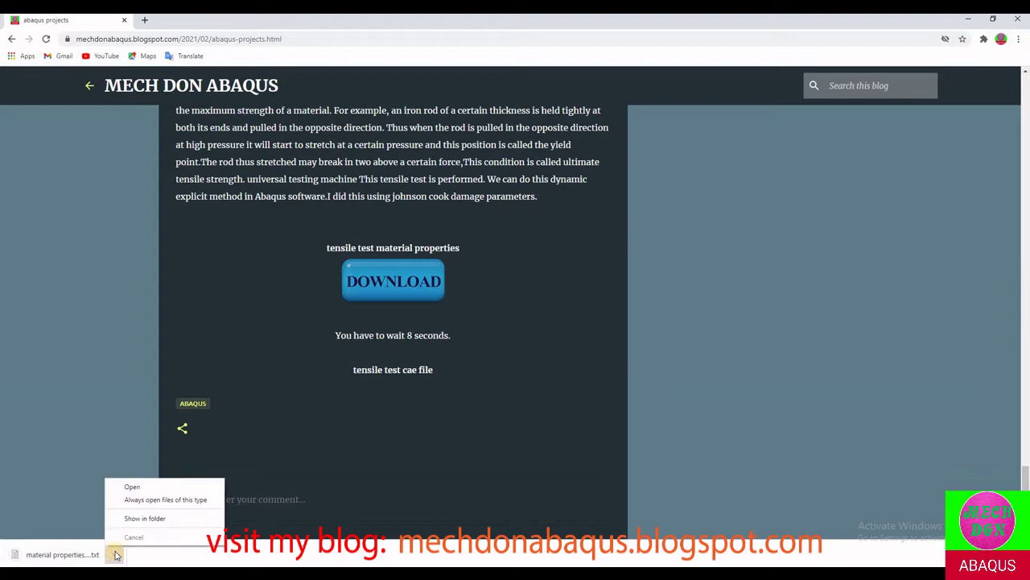
click(137, 486)
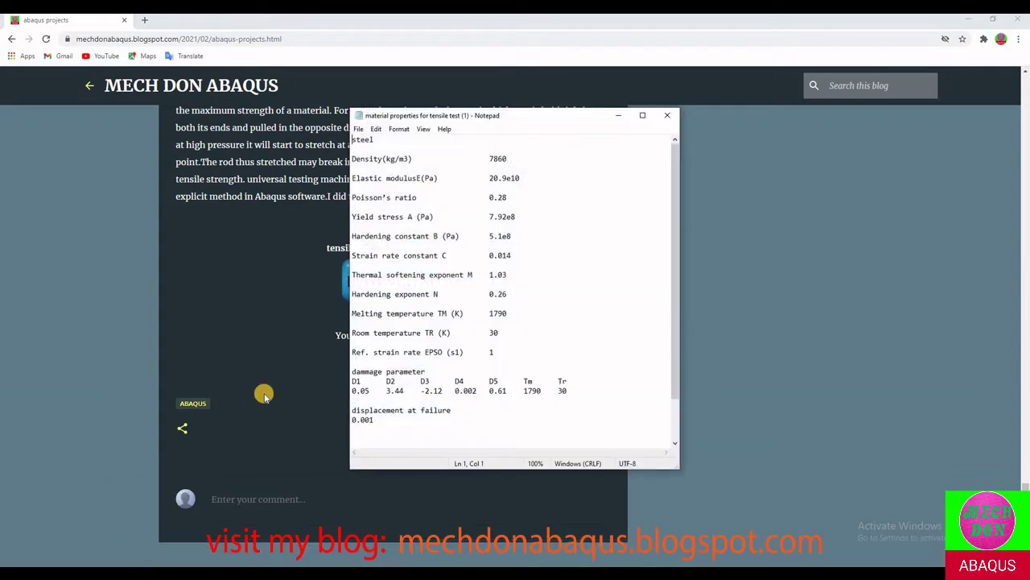
click(671, 112)
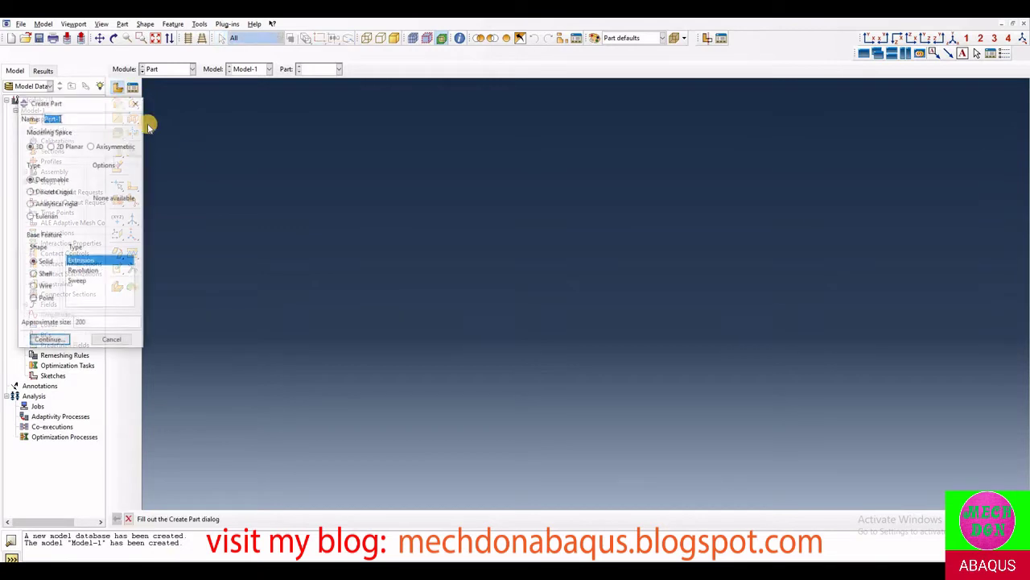
- Create a 3D deformable solid extrusion part named rod and sketch a circle of about 0.005 radius centred on the origin
click(118, 86)
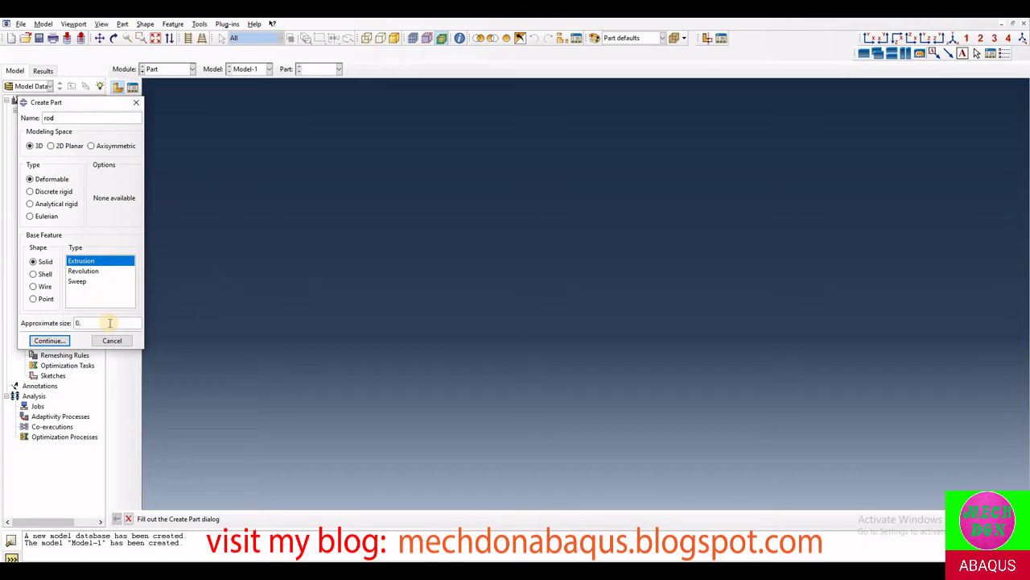
click(55, 341)
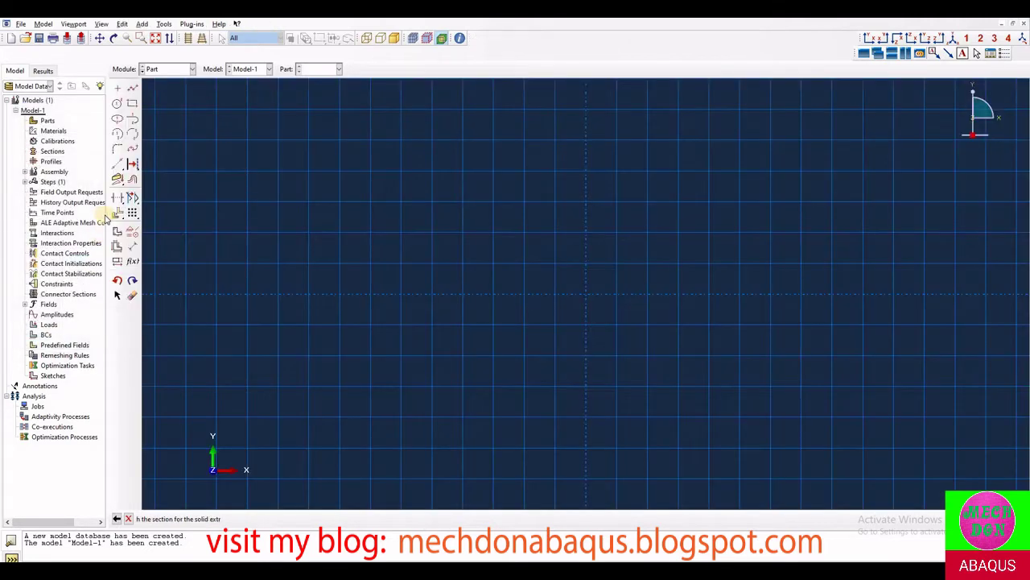
click(117, 103)
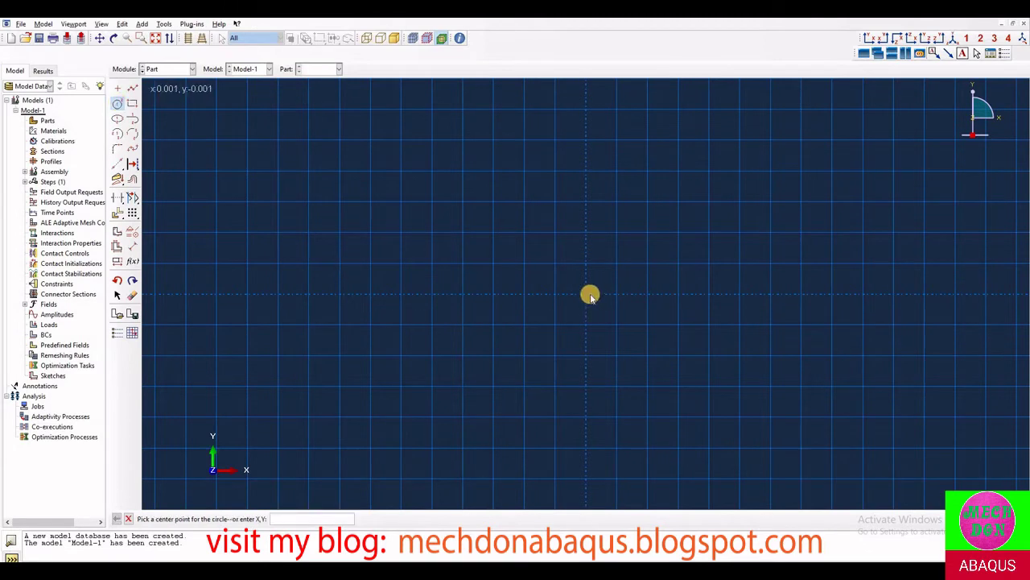
click(586, 294)
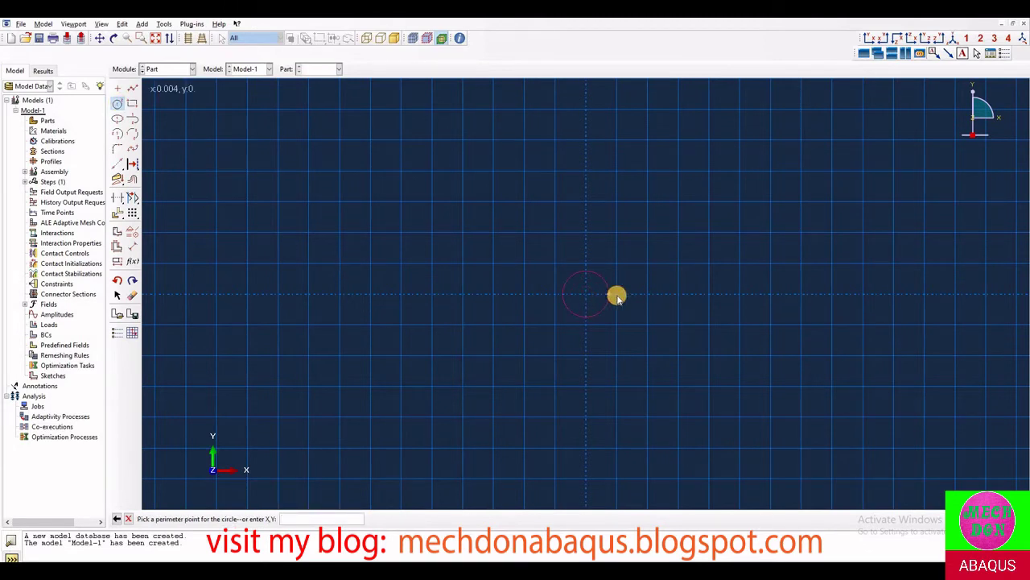
click(616, 294)
- Dimension the circle's radius as 0.005
click(132, 246)
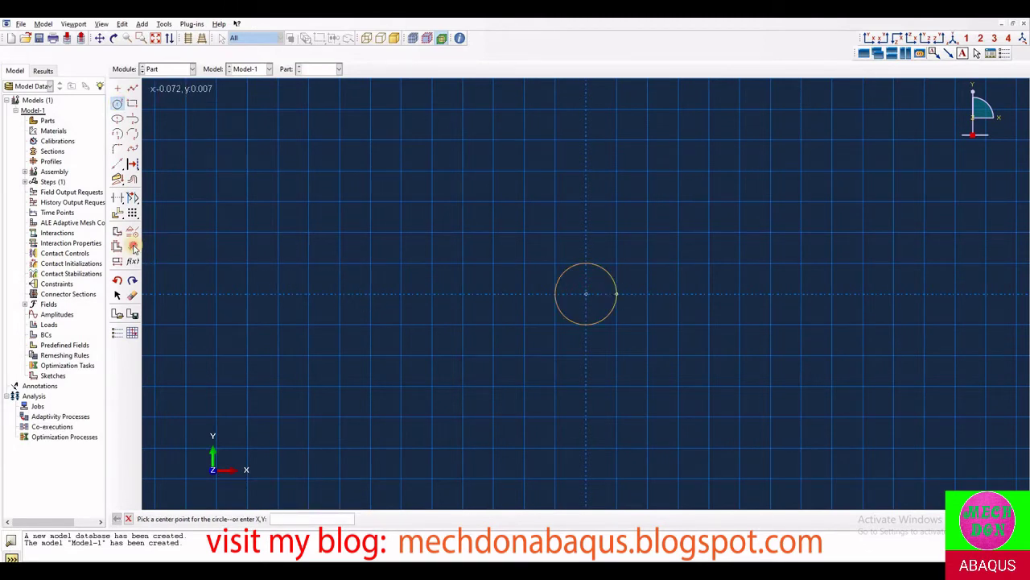
click(601, 318)
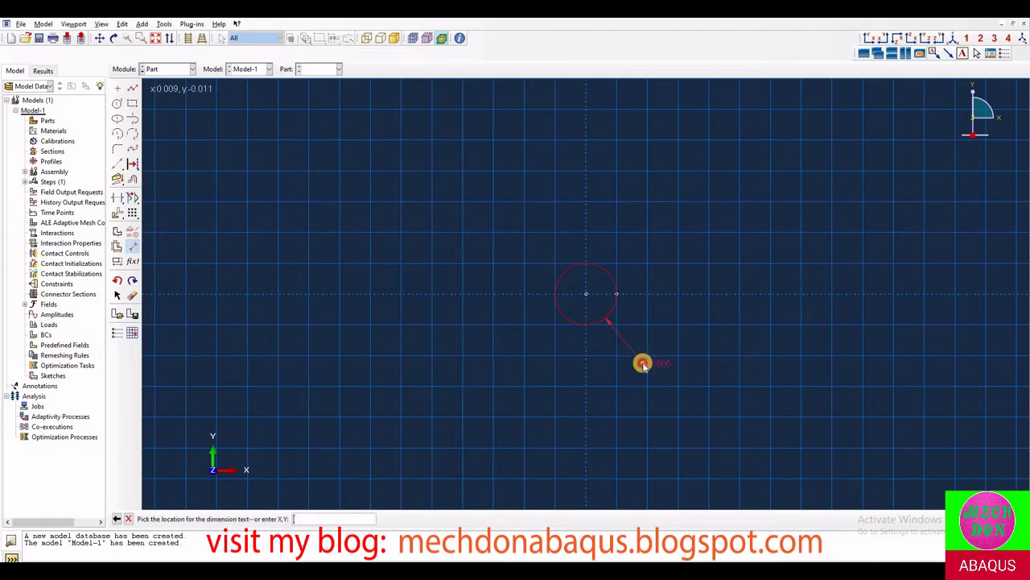
click(642, 363)
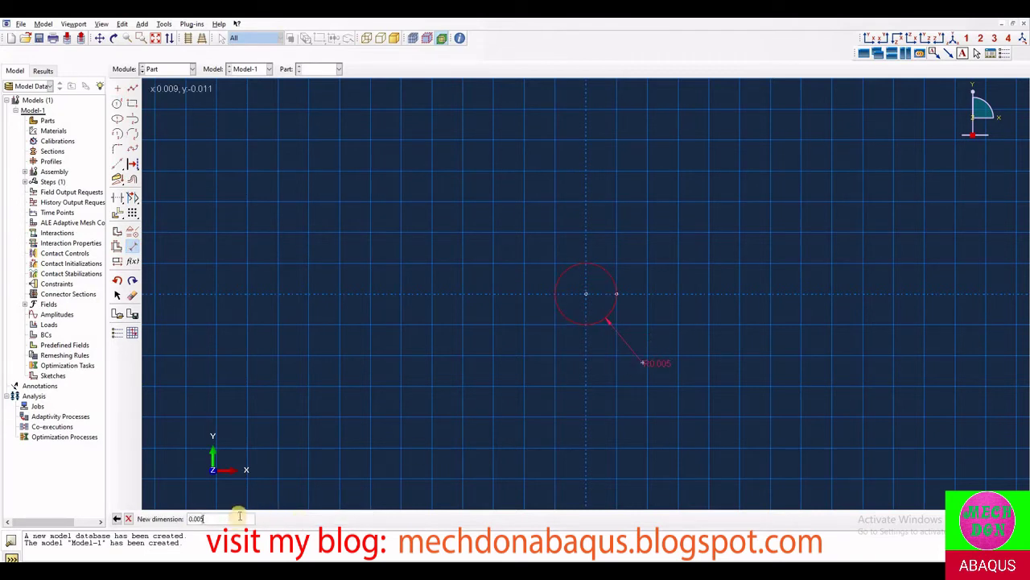
key(Return)
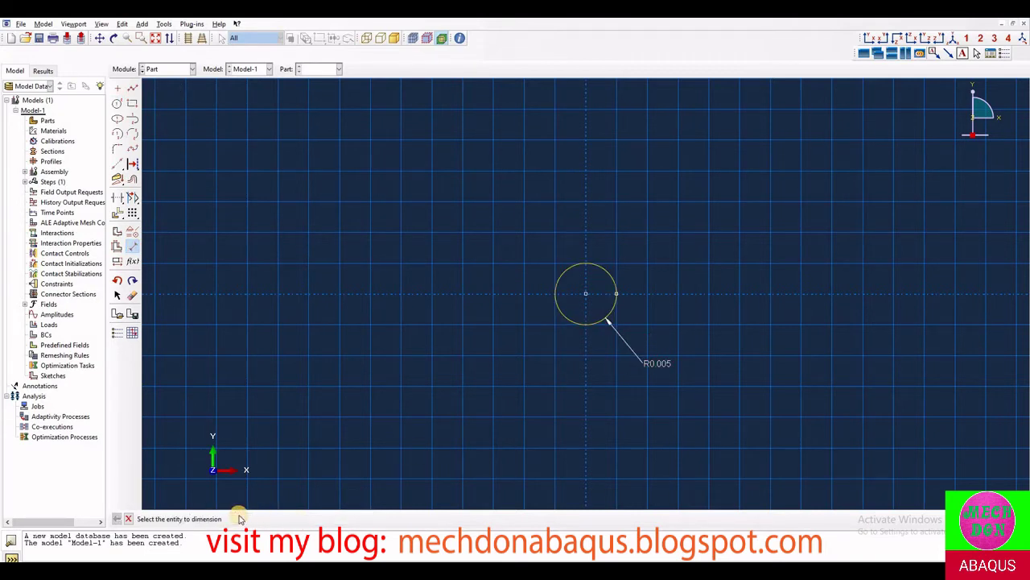
click(132, 245)
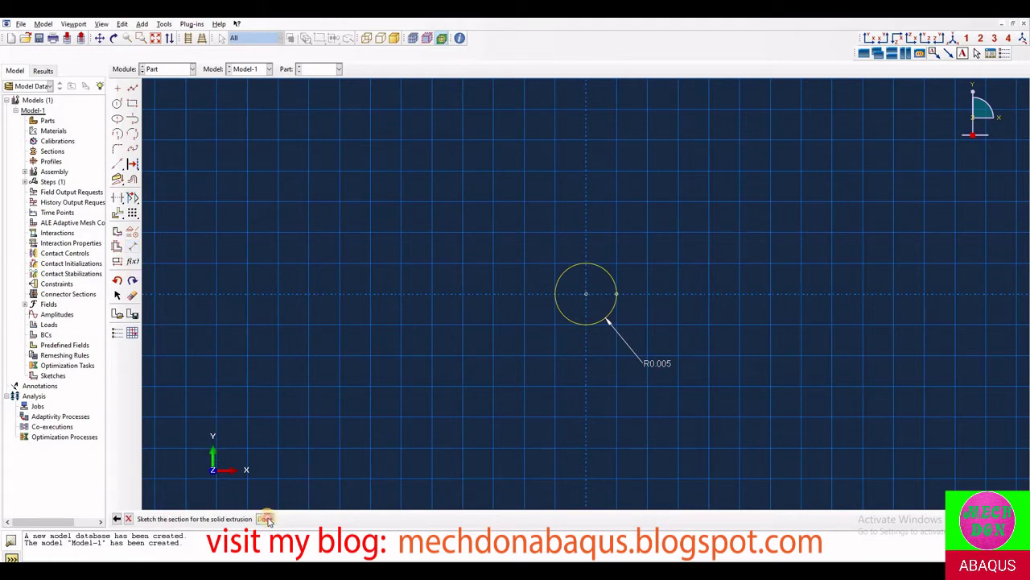
- Finish the circle sketch and extrude it to a depth of 0.08
click(268, 519)
click(54, 122)
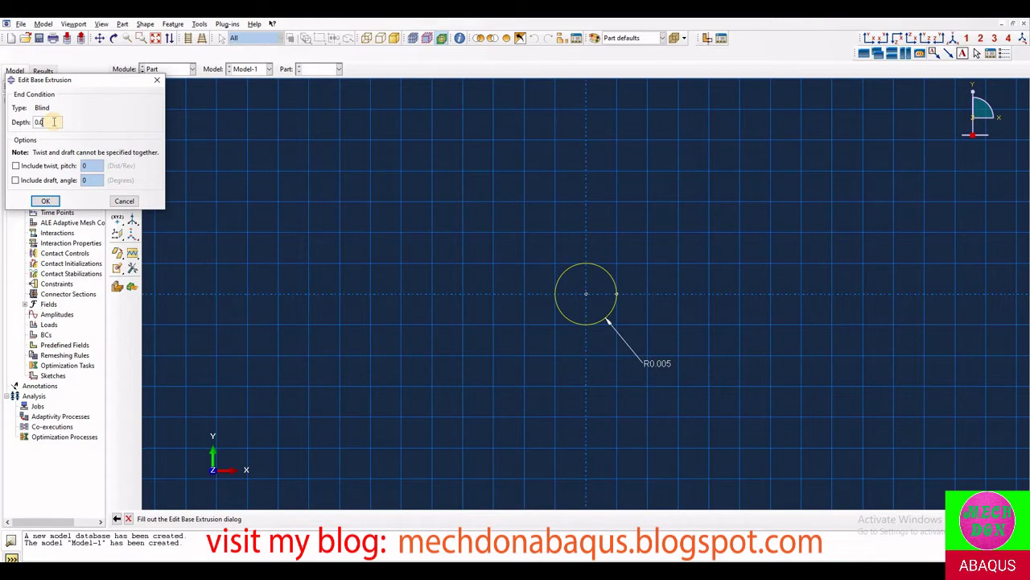
text(8)
click(47, 201)
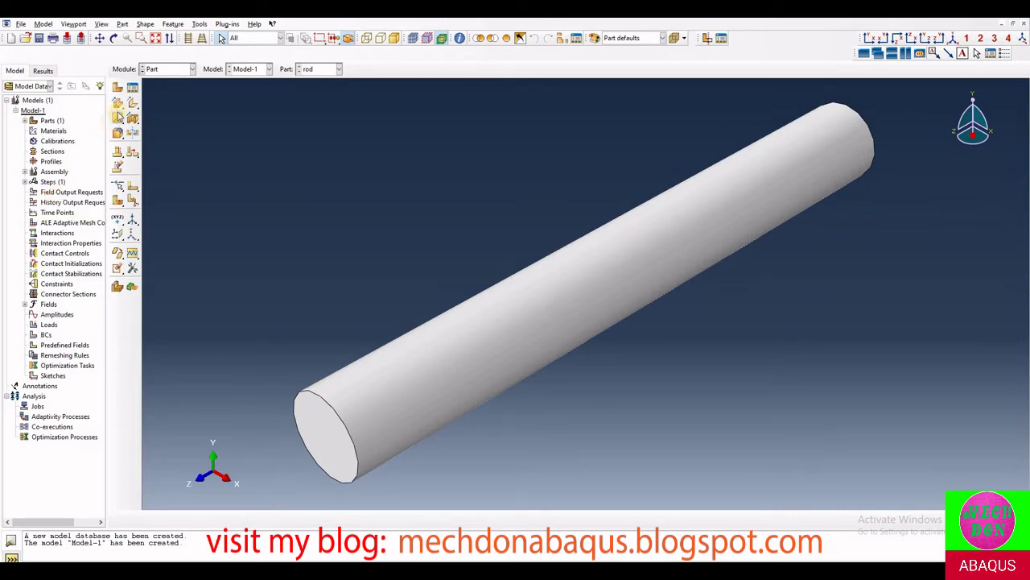
click(169, 71)
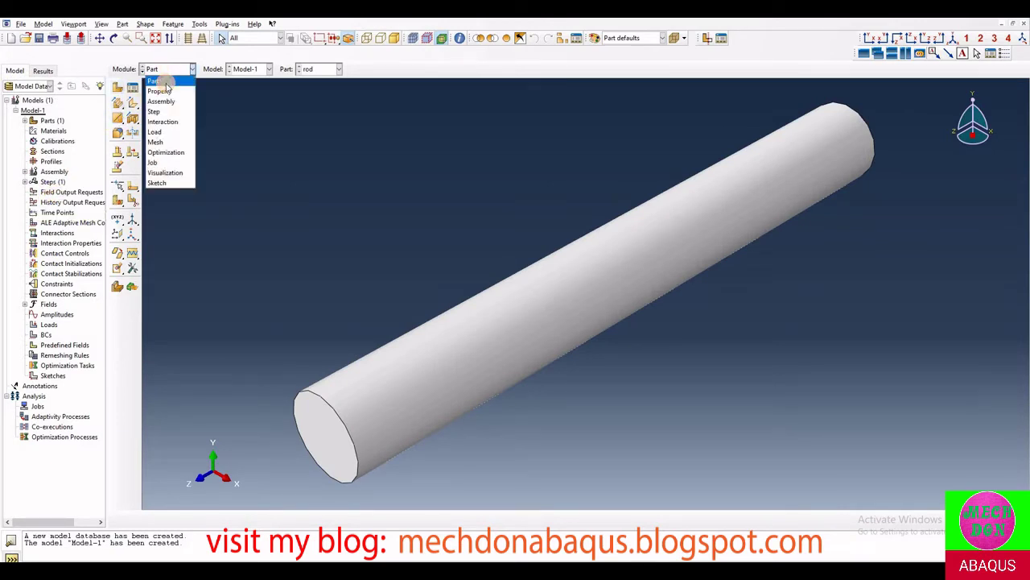
click(158, 80)
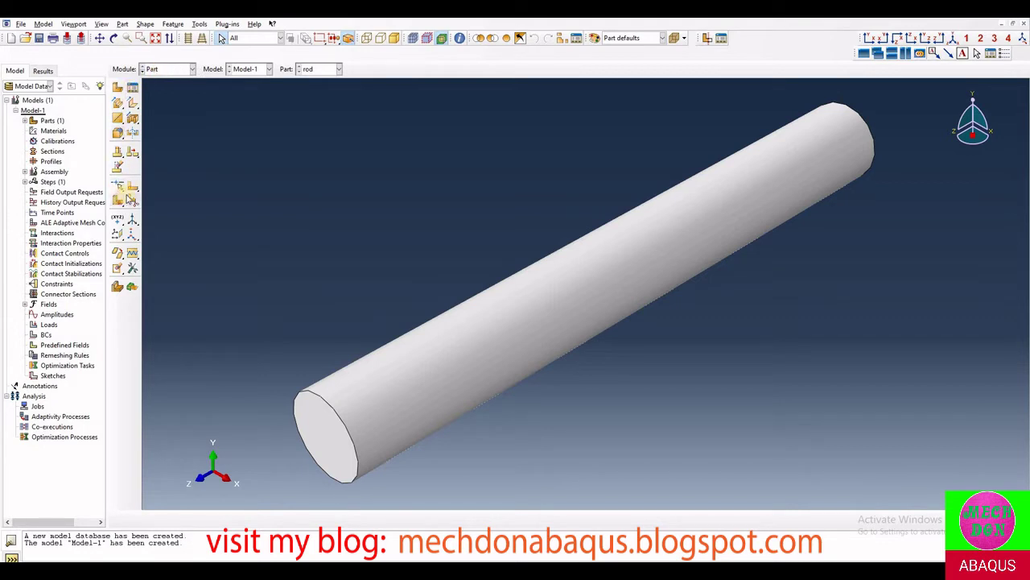
- Create four datum planes offset from the XY plane at 0.02, 0.05 and 0.06, plus one between the first two
click(118, 235)
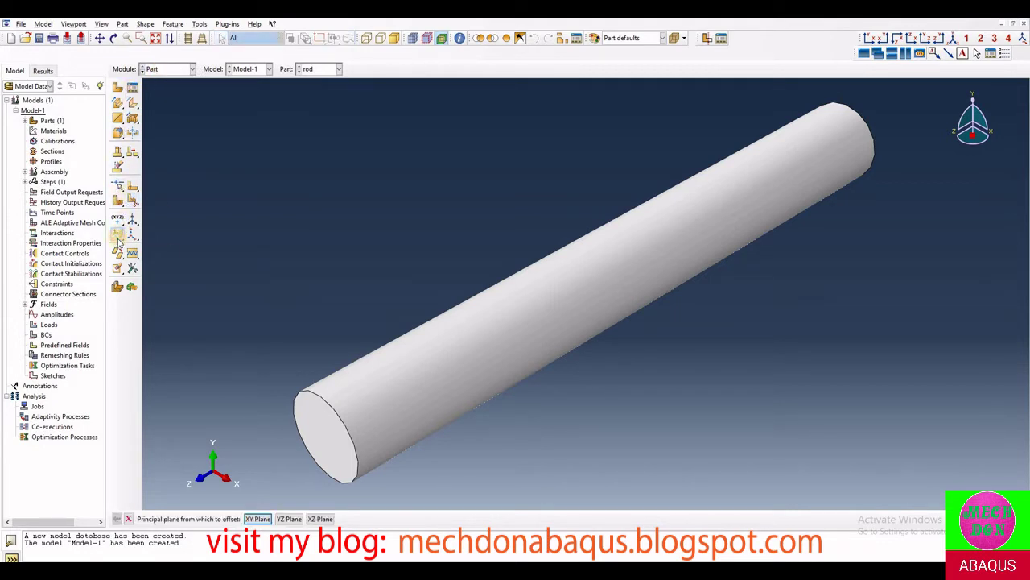
click(258, 518)
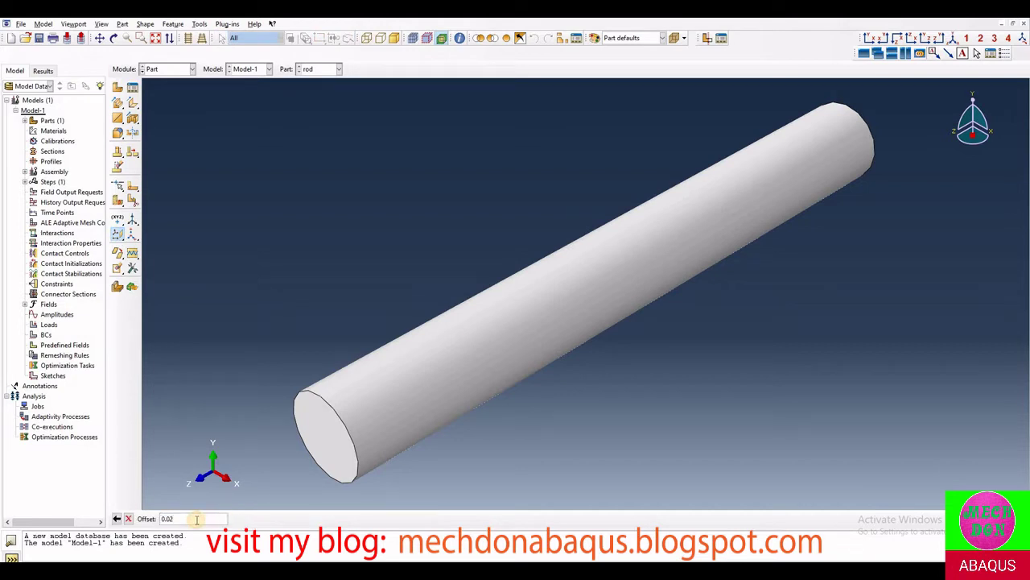
key(Return)
click(256, 519)
key(Return)
click(256, 518)
text(0.05)
key(Return)
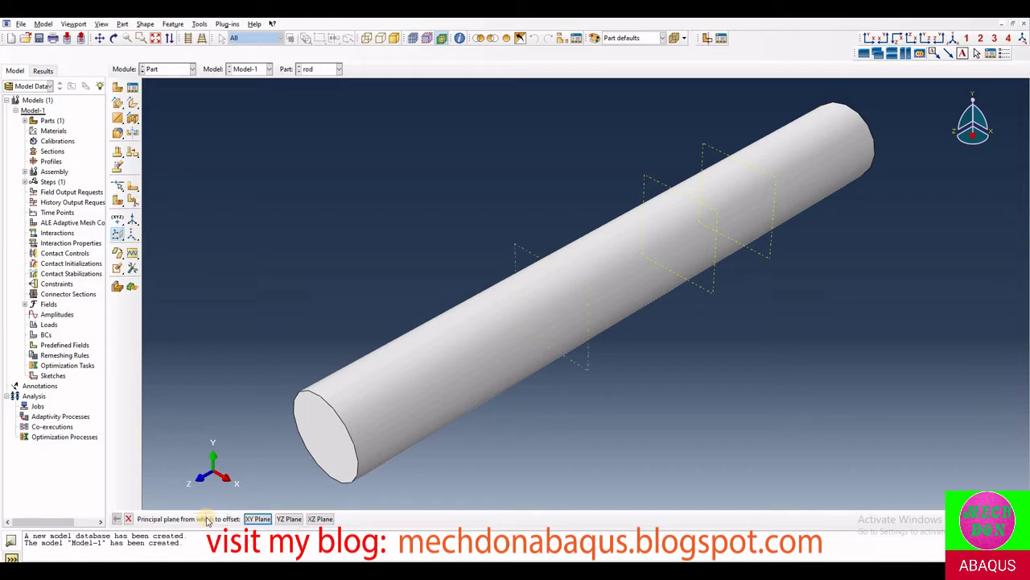
click(256, 519)
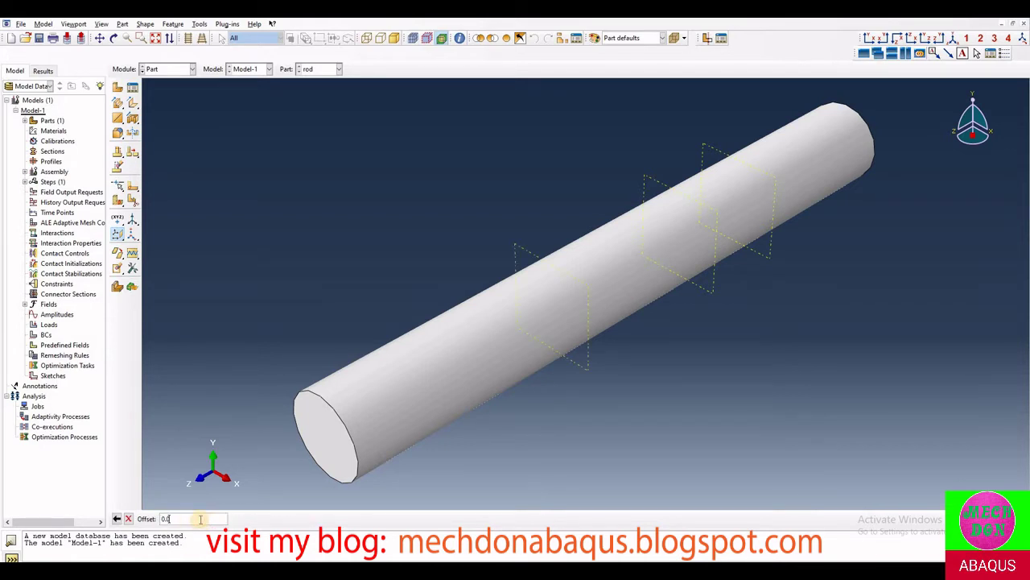
text(0.06)
key(Return)
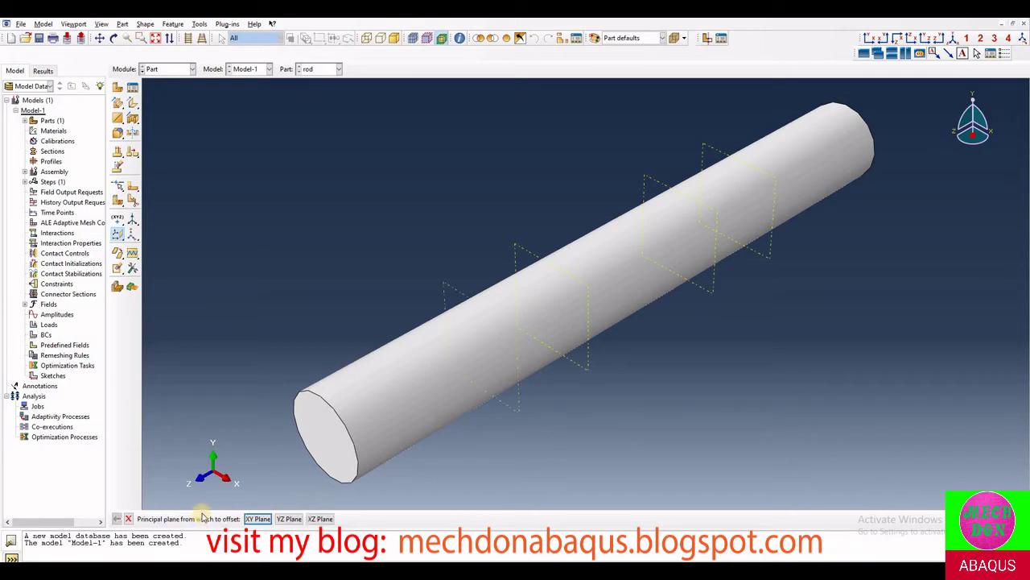
- Partition the rod's cell using the datum plane at offset 0.06
click(135, 200)
click(78, 300)
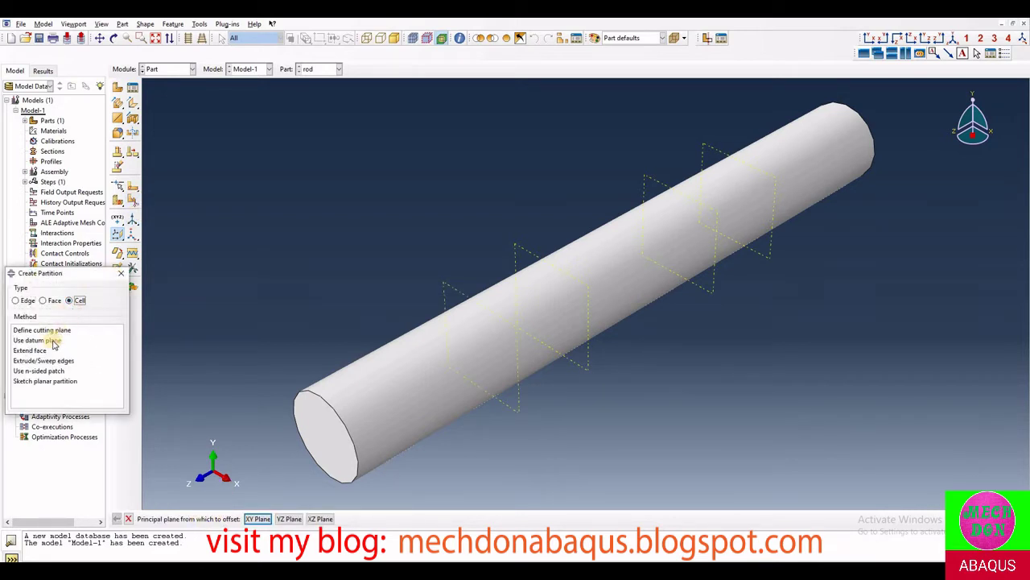
click(48, 340)
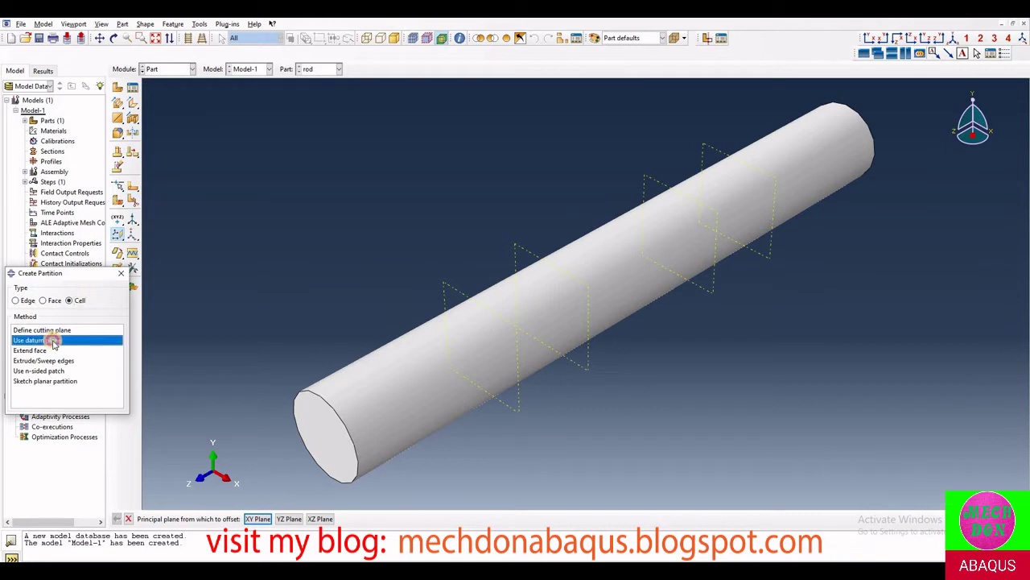
click(460, 292)
click(246, 518)
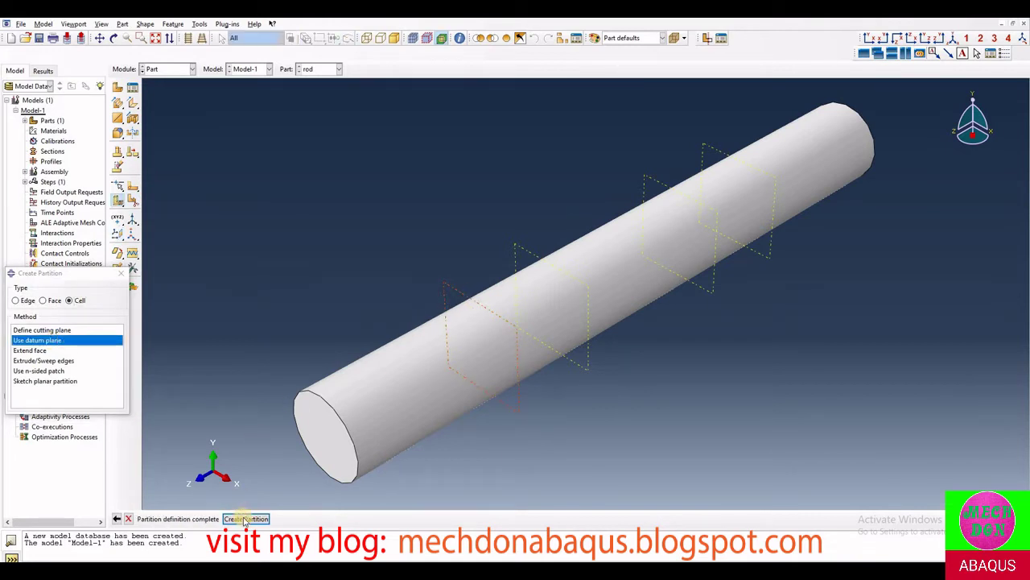
- Partition all of the rod's cells using the datum plane at offset 0.05
drag(793, 432, 349, 247)
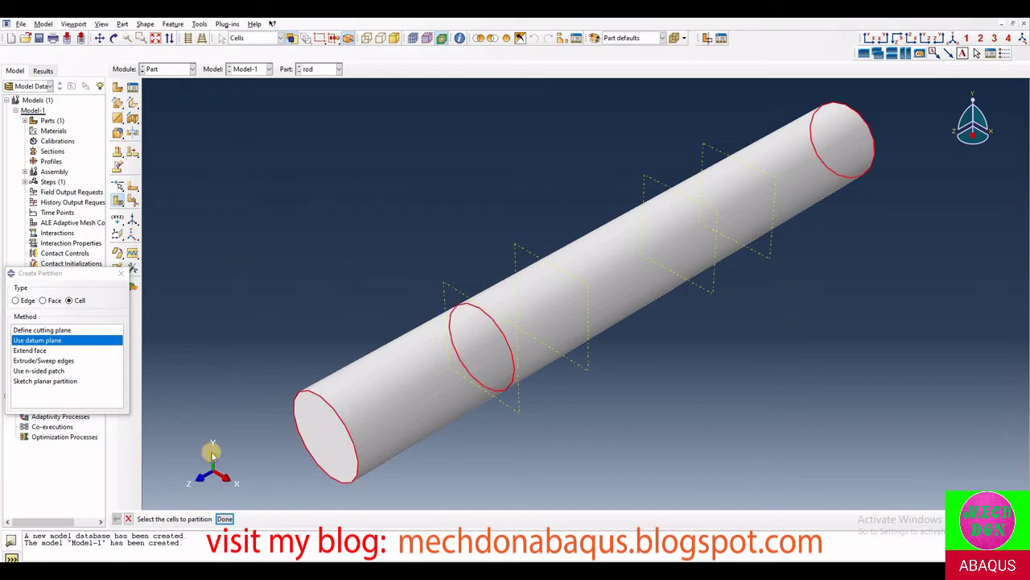
click(225, 518)
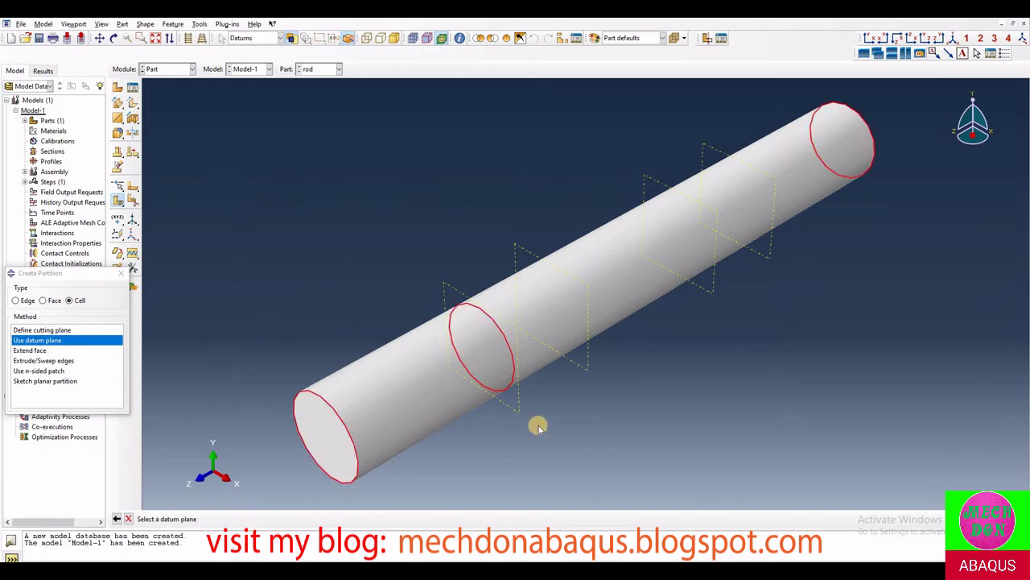
click(587, 366)
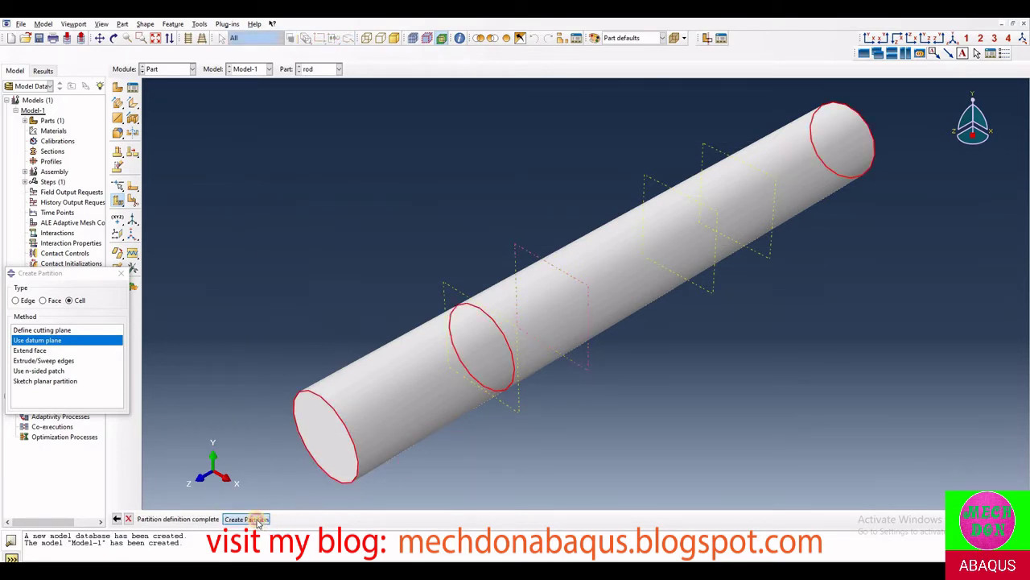
click(257, 519)
- Partition all of the rod's cells using the datum plane between the 0.02 and 0.05 offset planes
drag(264, 148, 799, 417)
click(225, 519)
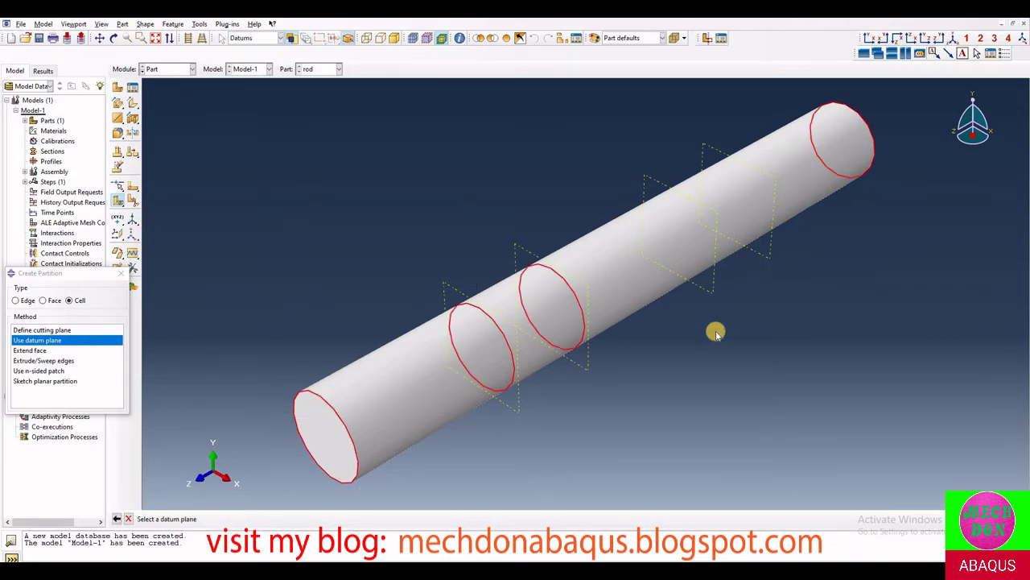
click(711, 286)
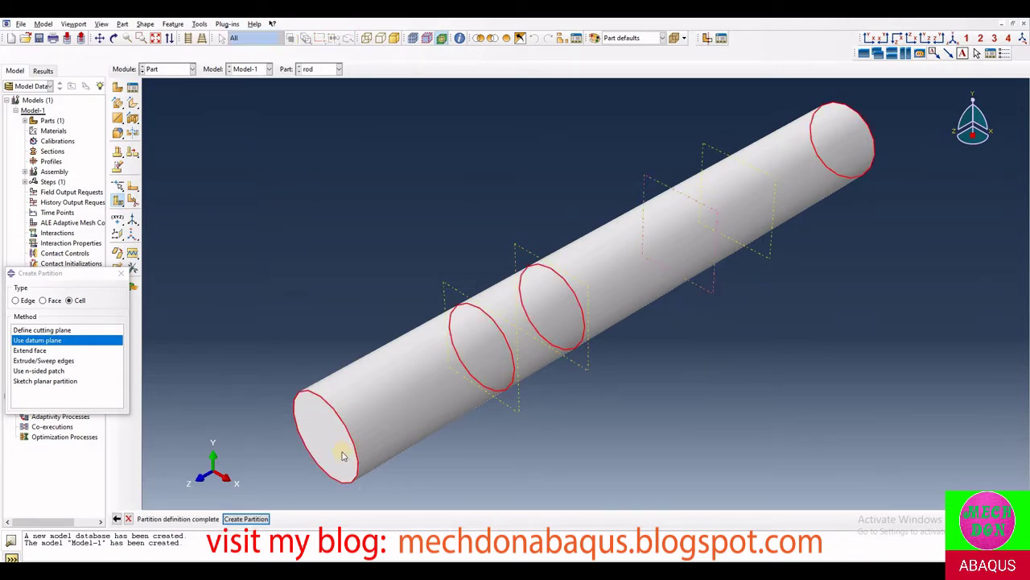
click(258, 519)
- Partition all of the rod's cells using the datum plane at offset 0.02 and finish partitioning
drag(269, 184, 740, 420)
click(225, 518)
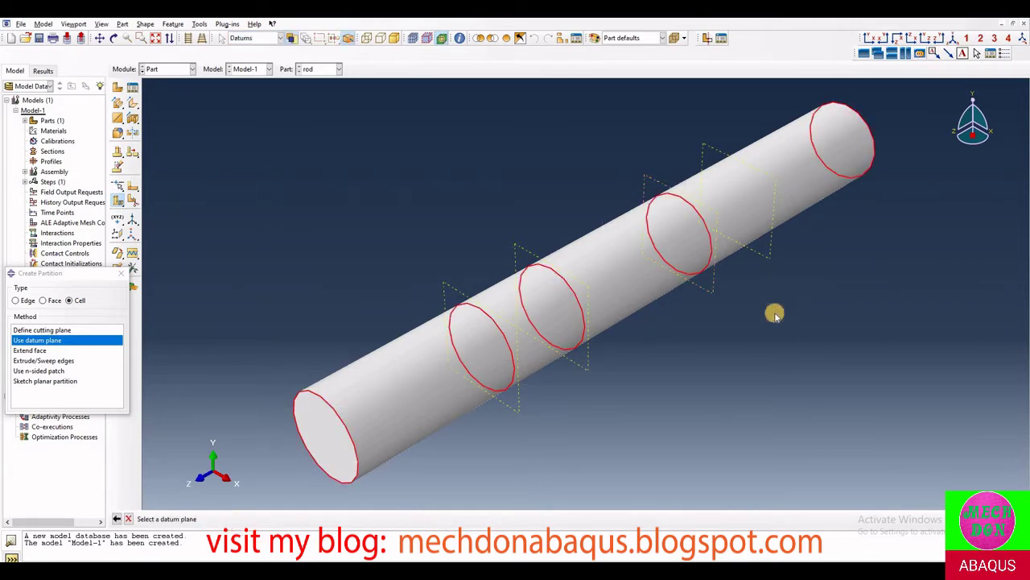
click(769, 257)
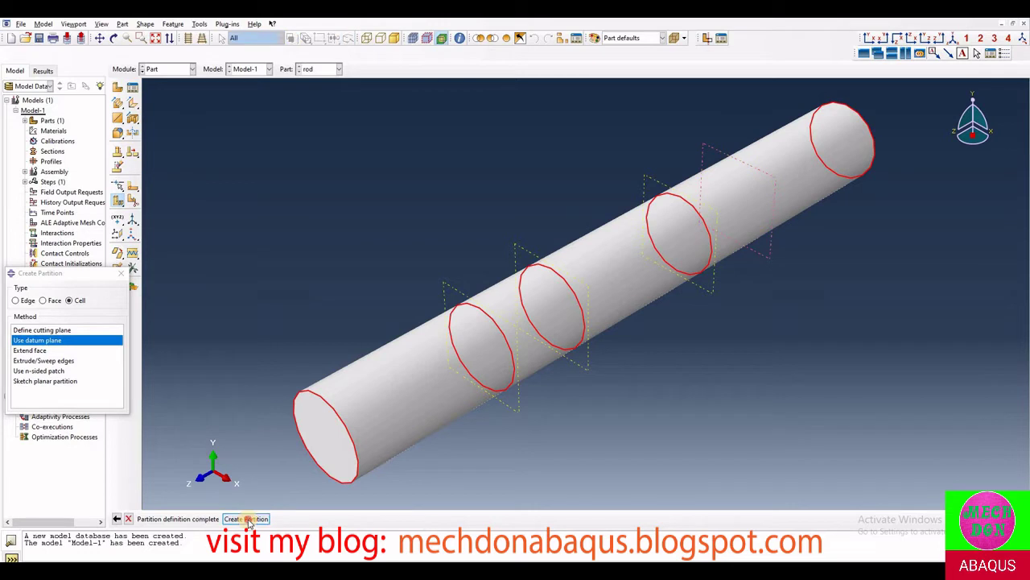
click(246, 519)
click(225, 518)
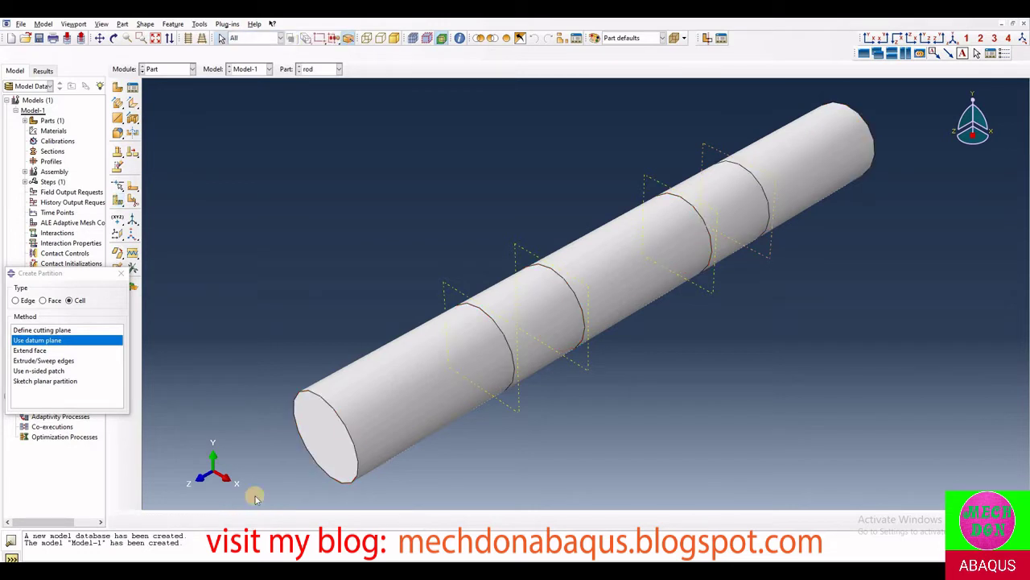
click(940, 39)
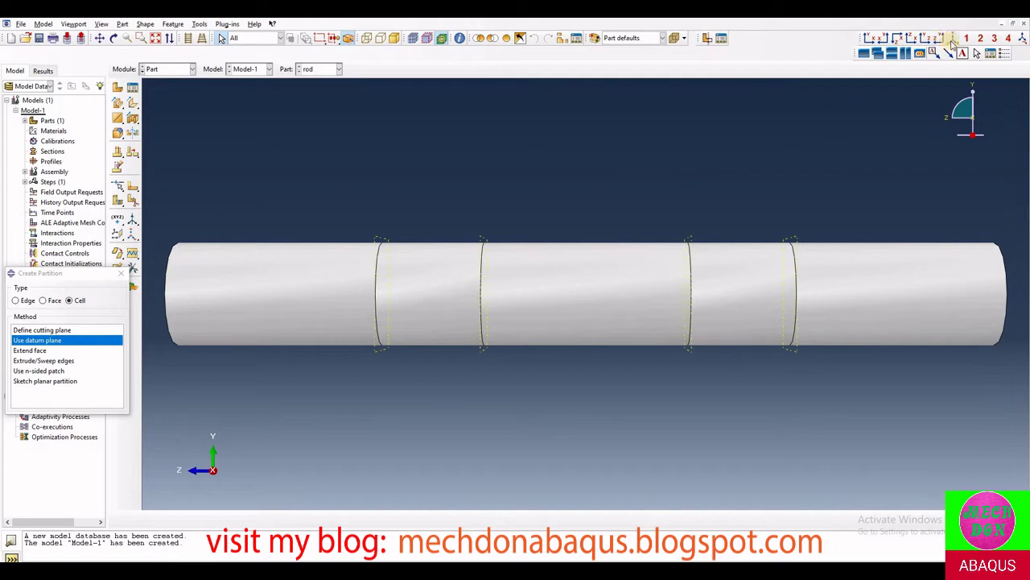
click(954, 39)
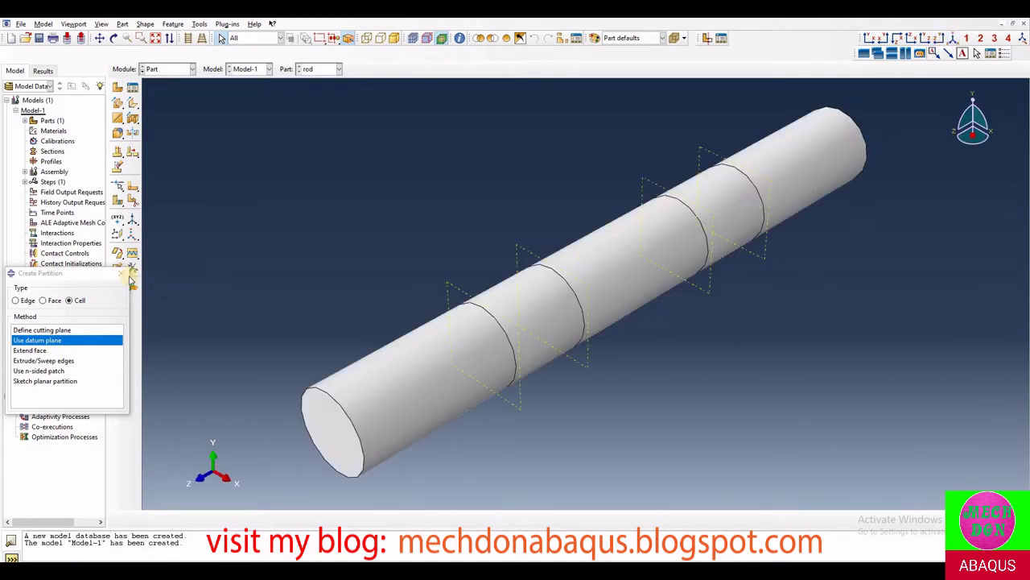
- Switch to the Property module and create a new material named rod
click(163, 70)
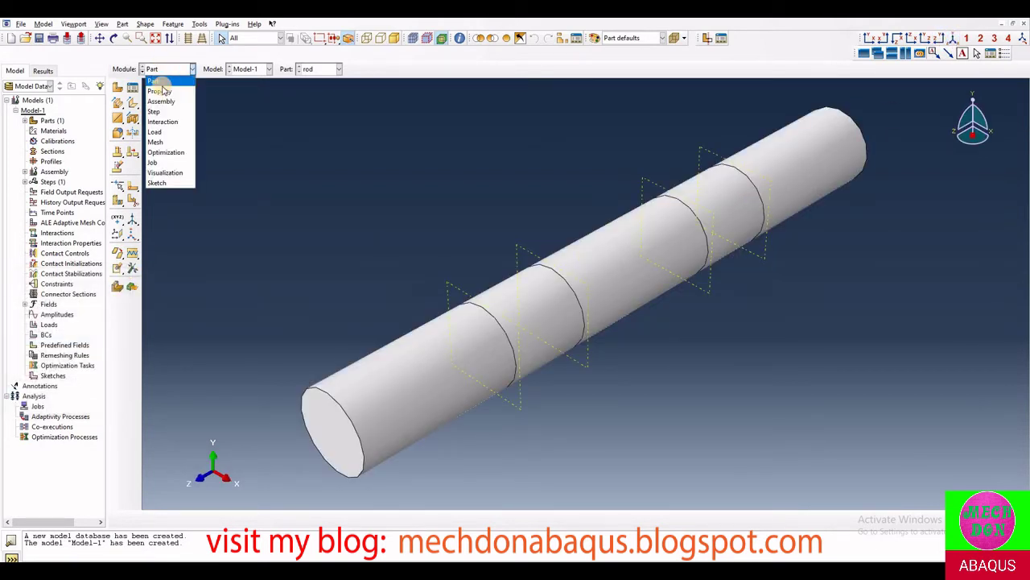
click(161, 90)
click(117, 90)
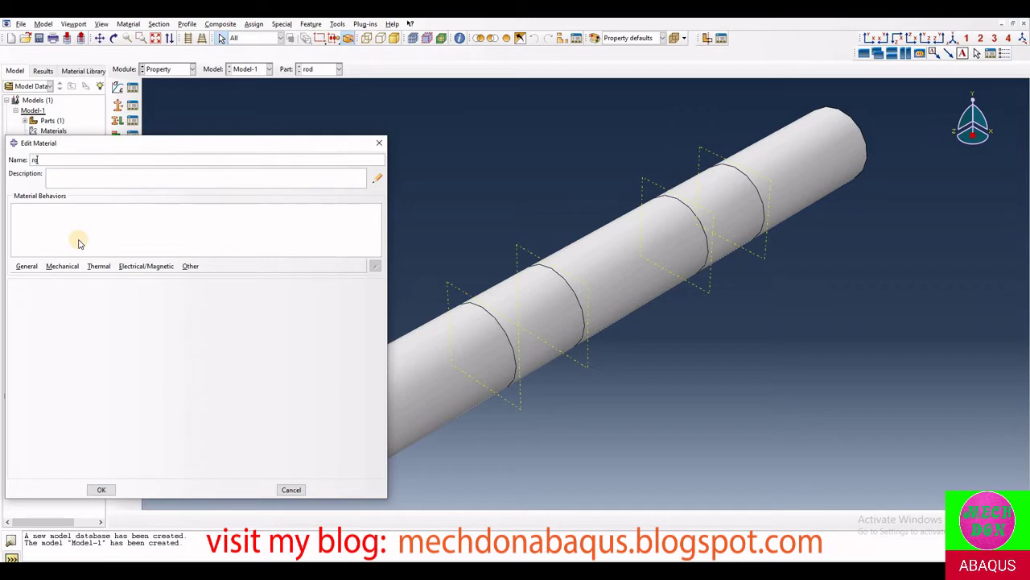
- Add a uniform Density behavior to the material with mass density 7860, copied from the steel file in Notepad
click(27, 266)
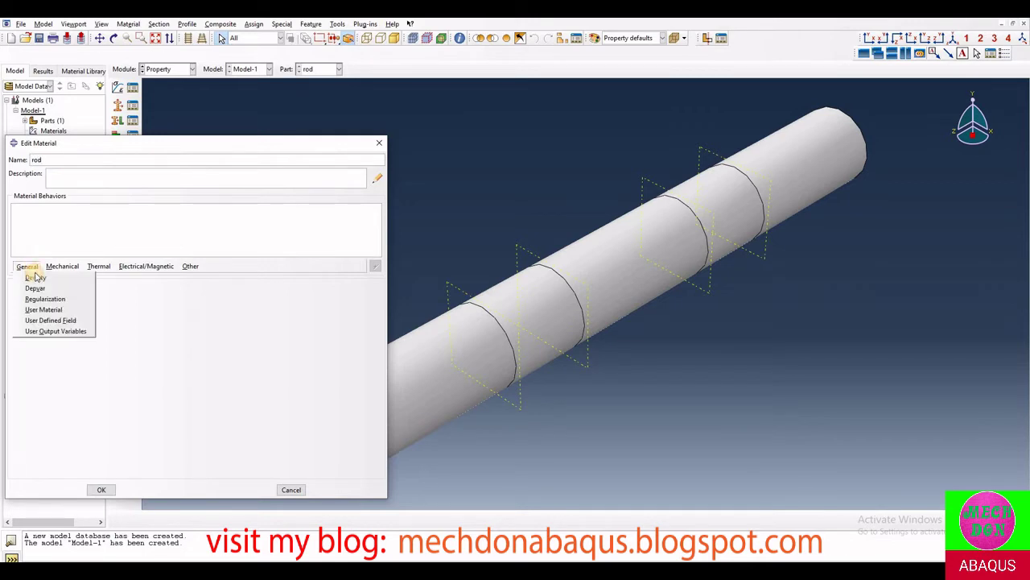
click(35, 277)
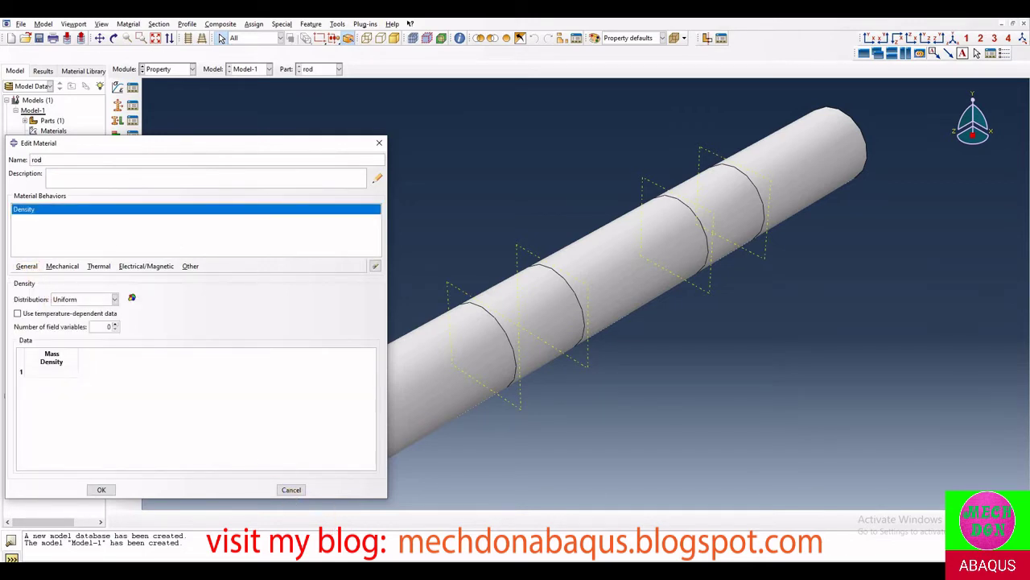
key(alt+Tab)
double_click(515, 176)
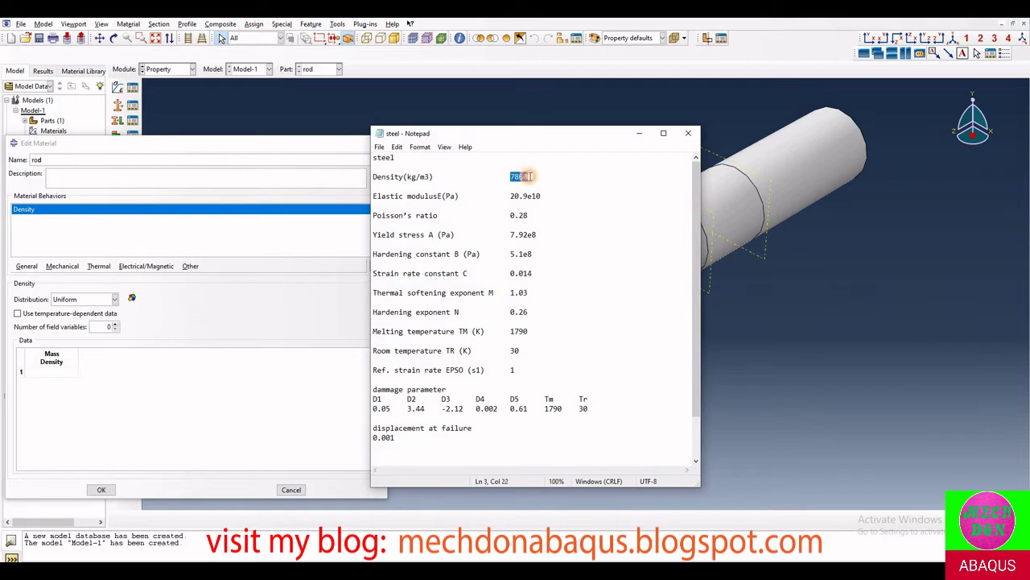
right_click(523, 178)
click(550, 215)
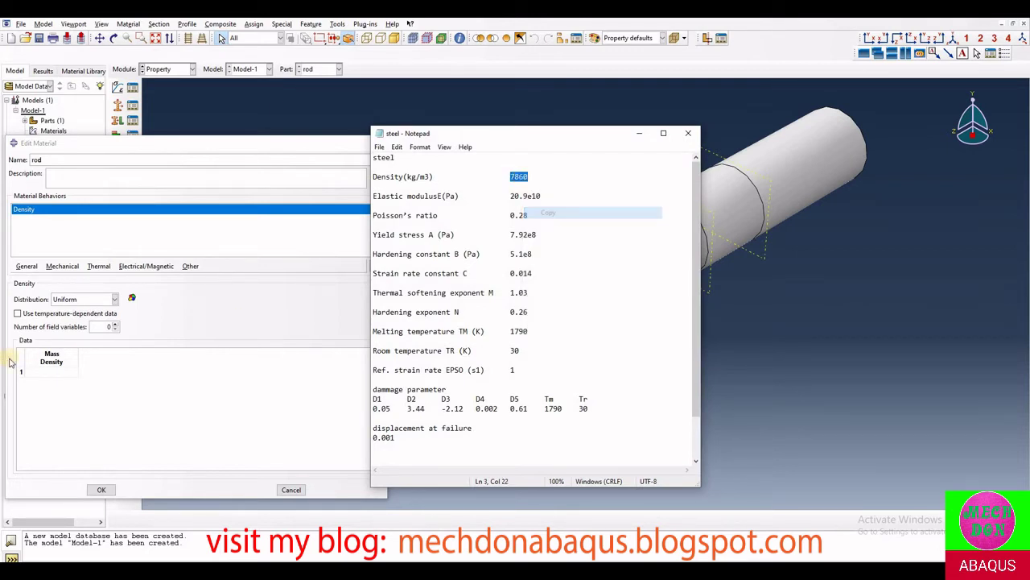
click(36, 379)
right_click(38, 371)
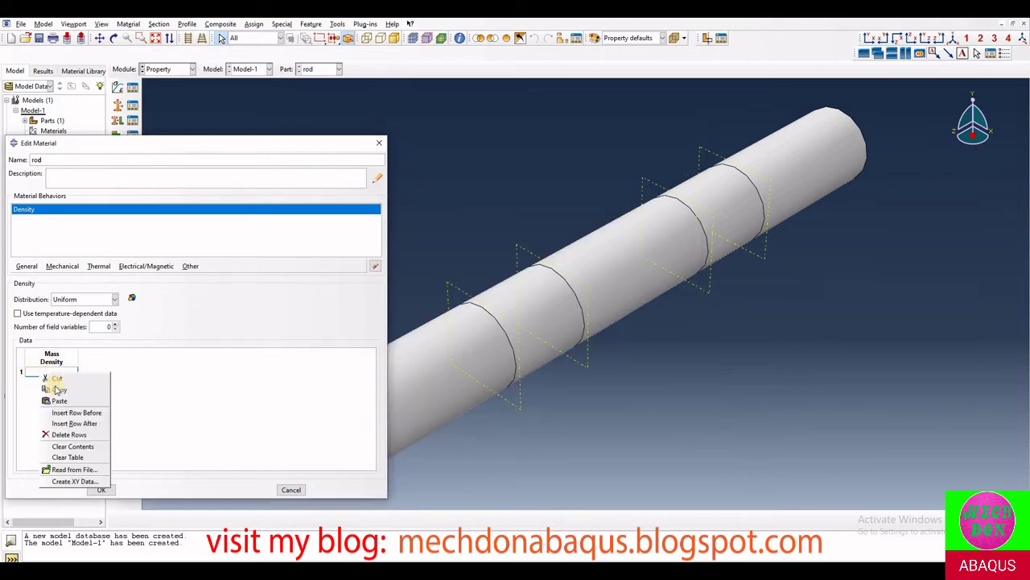
click(61, 395)
- Add an isotropic Elastic behavior and set Young's modulus to 20.9e10, copied from the steel file in Notepad
click(66, 272)
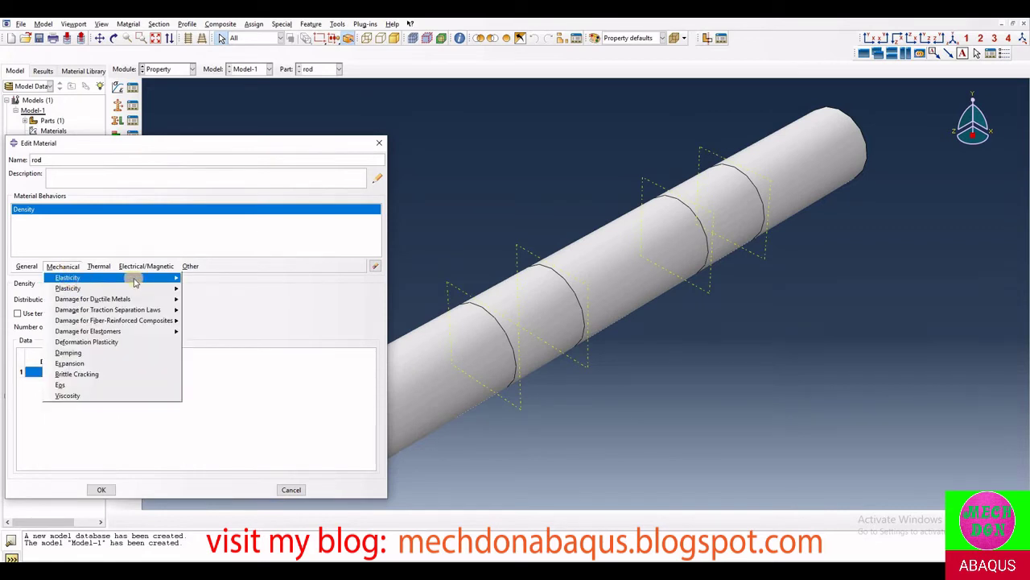
click(213, 278)
click(56, 412)
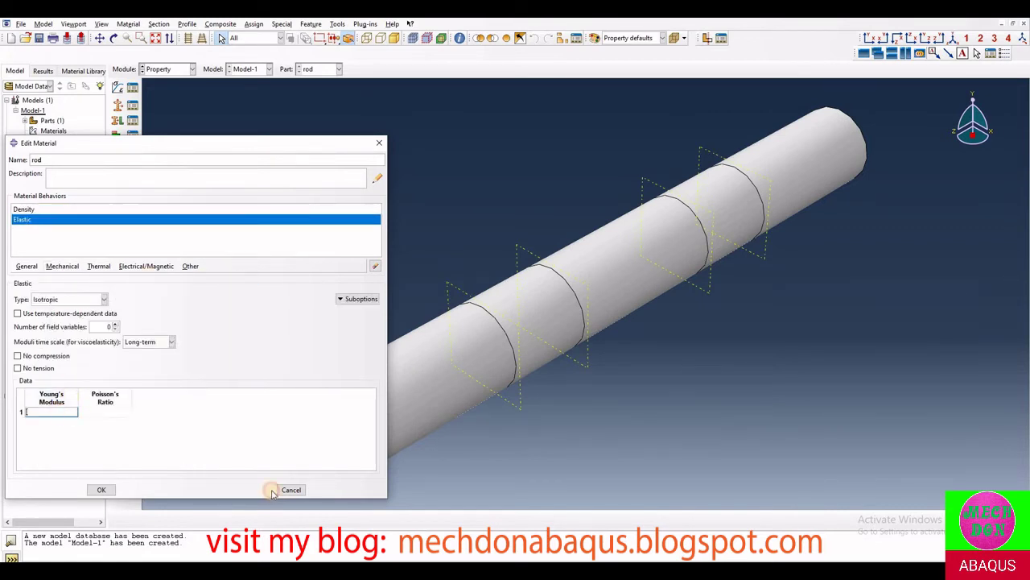
click(390, 557)
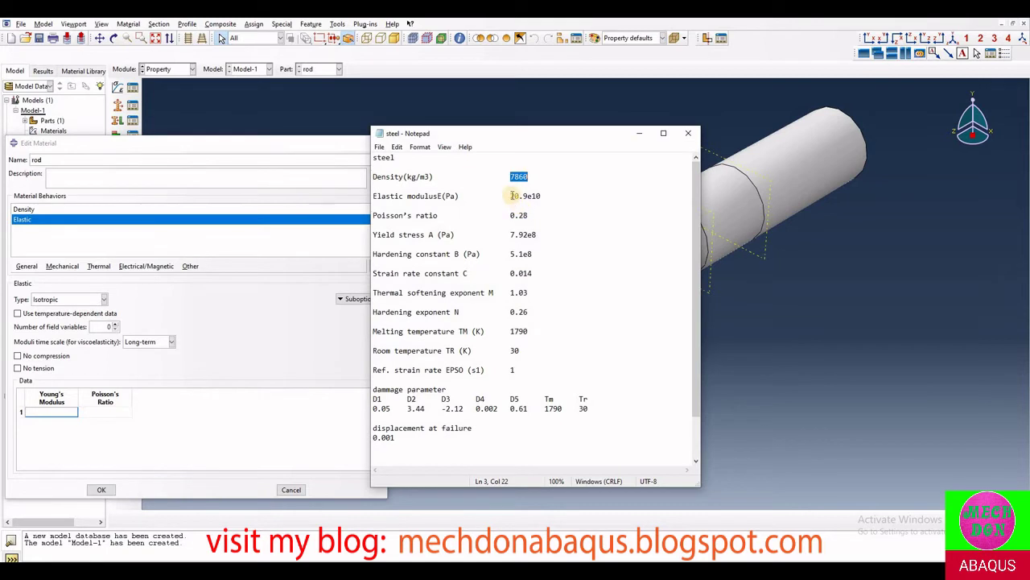
drag(511, 196, 541, 196)
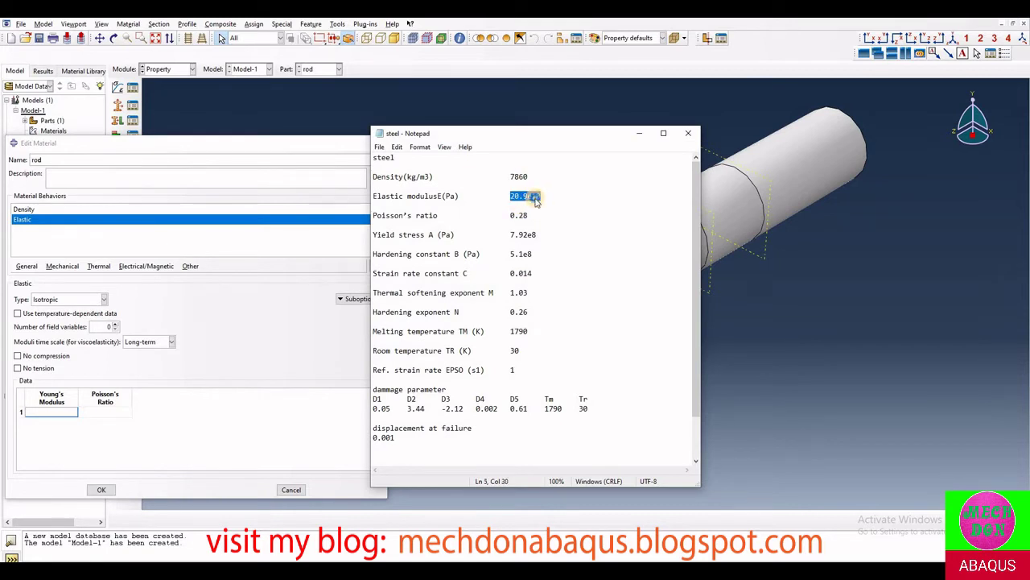
right_click(535, 201)
click(564, 233)
click(50, 413)
right_click(51, 413)
click(100, 422)
- Set the Elastic behavior's Poisson's ratio to 0.28, copied from the steel file in Notepad
click(117, 417)
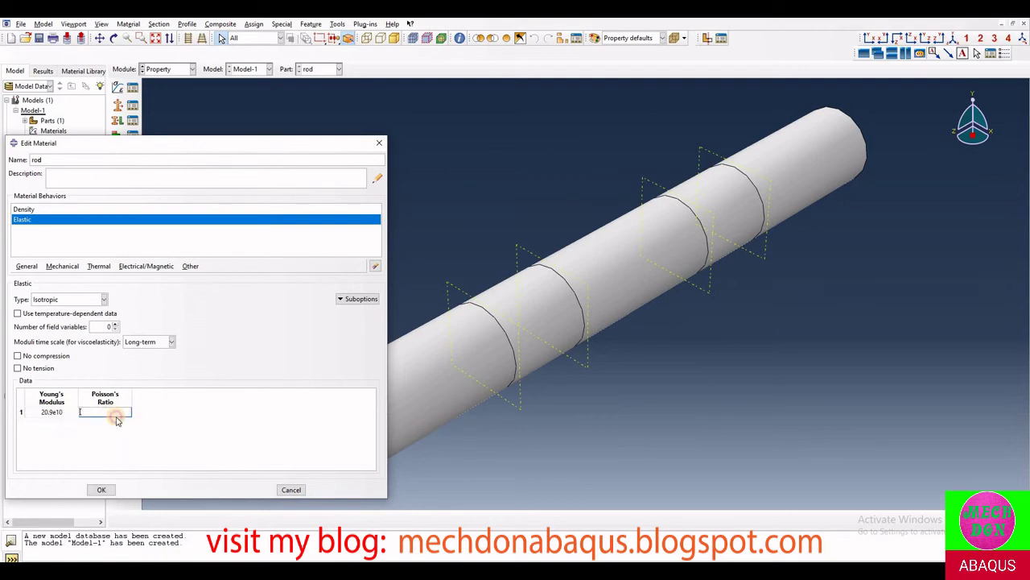
key(alt+Tab)
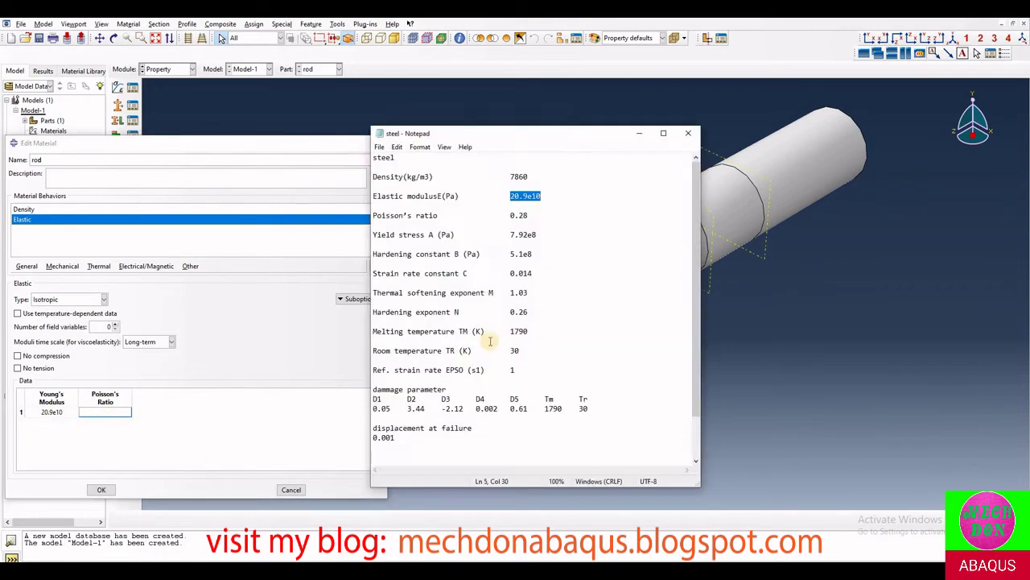
drag(510, 215, 533, 215)
right_click(522, 216)
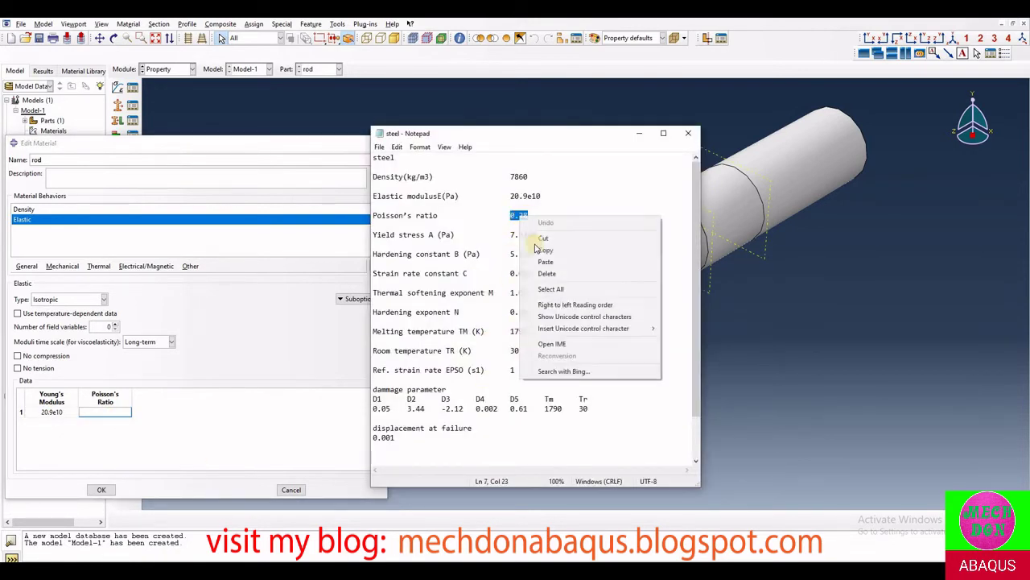
click(545, 250)
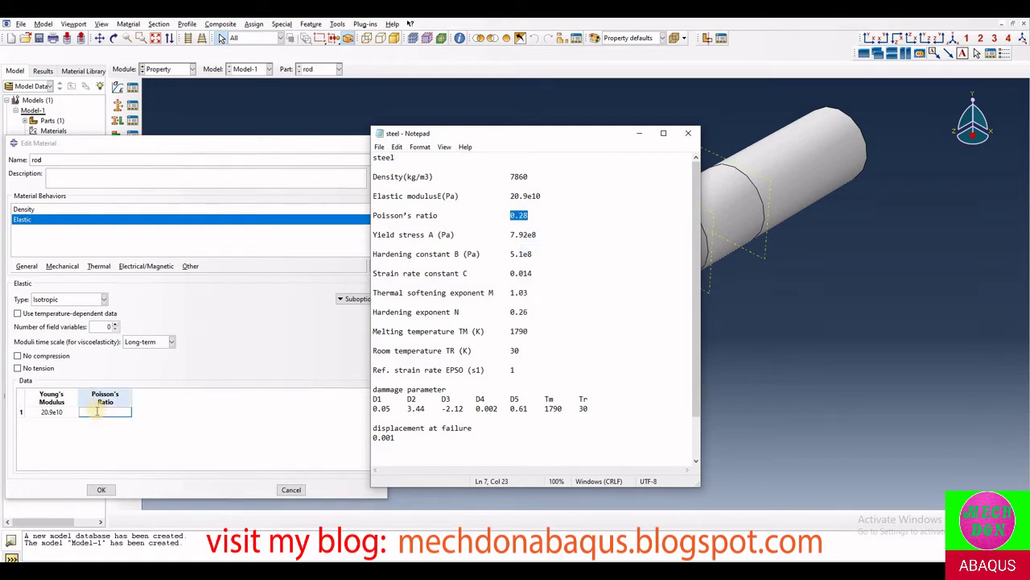
click(101, 412)
right_click(99, 412)
click(115, 442)
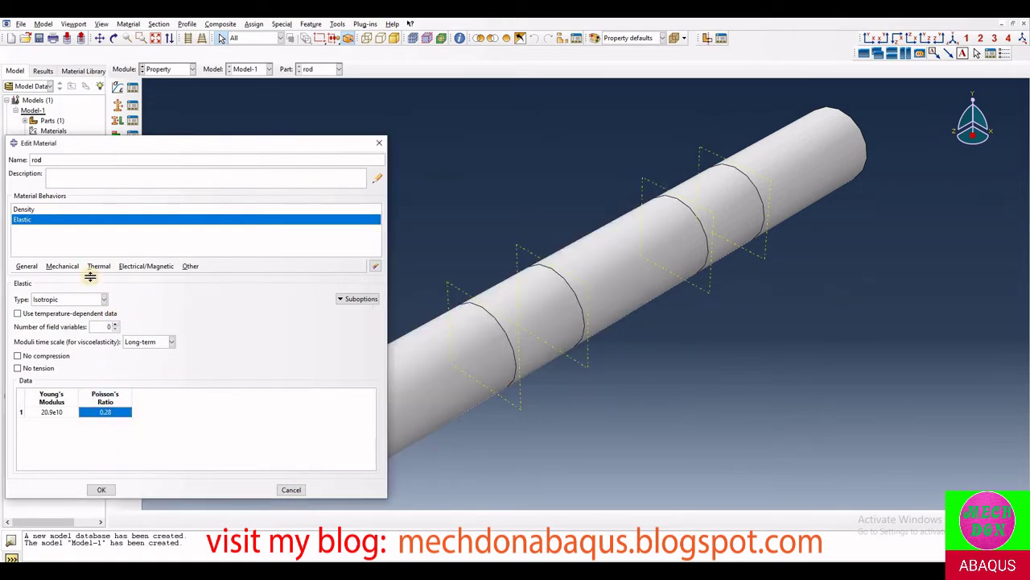
- Add a Plastic behavior to the material with Johnson-Cook hardening
click(63, 265)
mouse_move(83, 289)
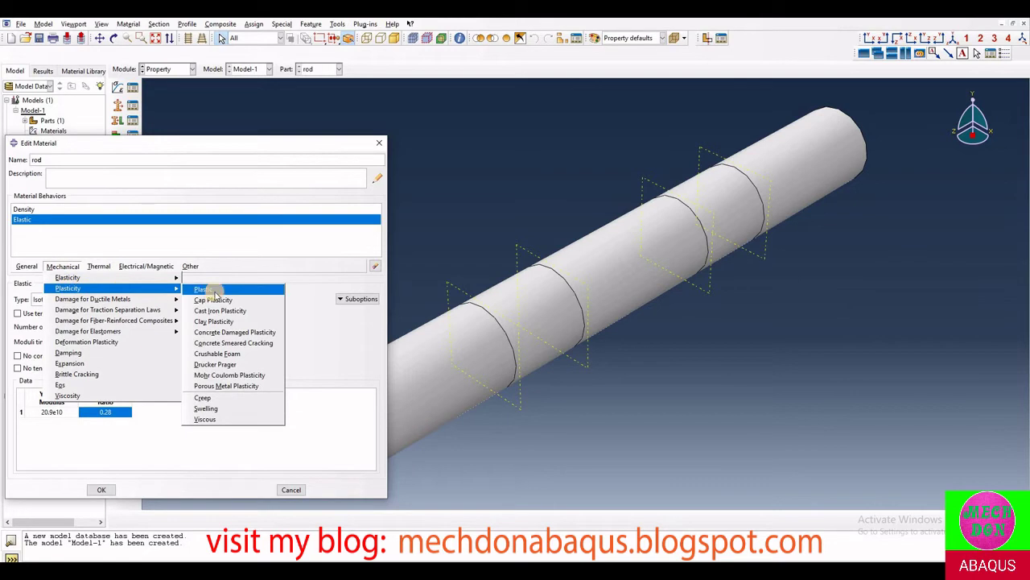
click(203, 289)
click(81, 298)
click(73, 331)
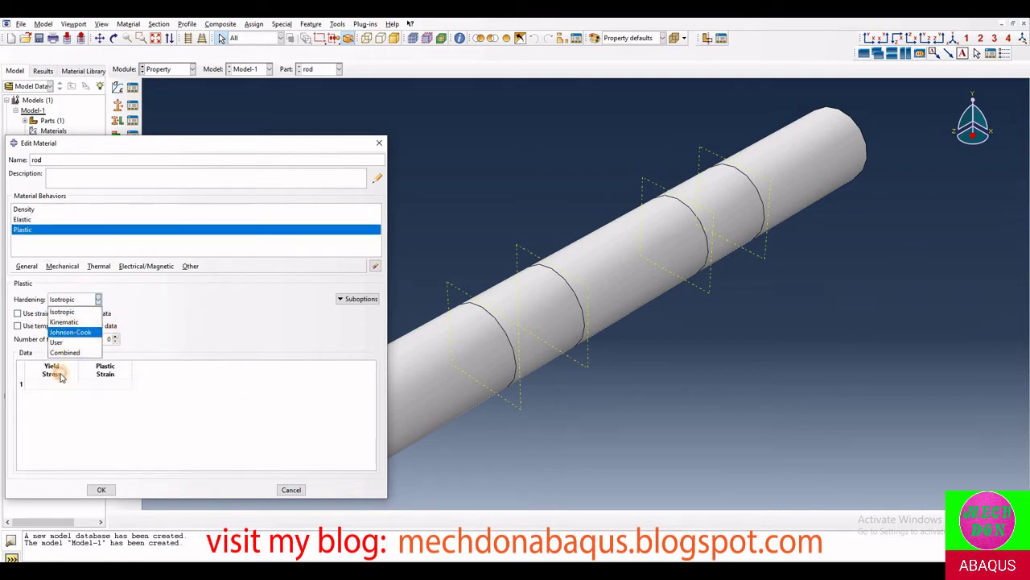
- Set the Johnson-Cook parameter A to the yield stress 7.92e8, copied from the steel file in Notepad
click(51, 343)
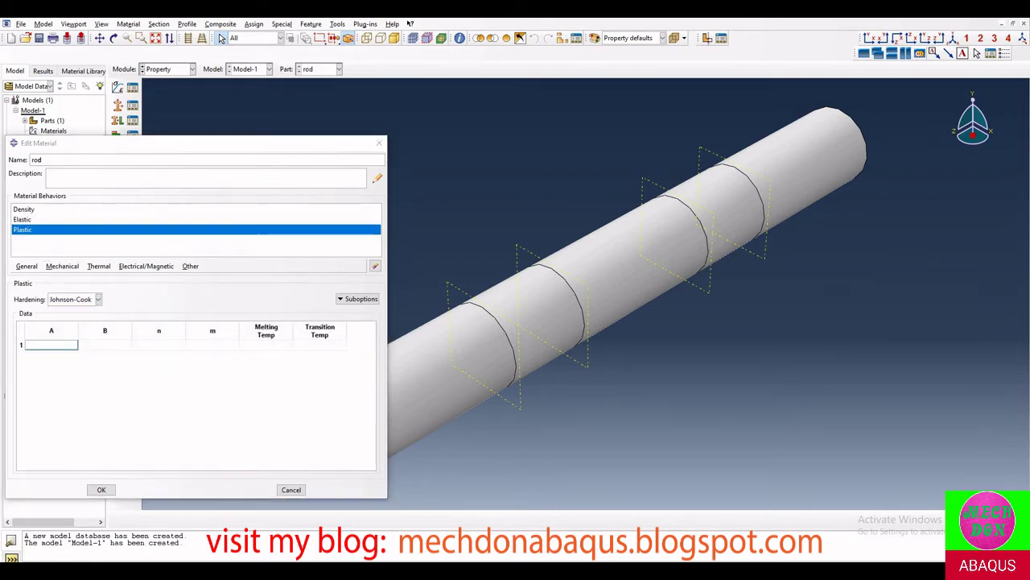
key(alt+Tab)
drag(511, 234, 537, 234)
right_click(541, 236)
click(556, 268)
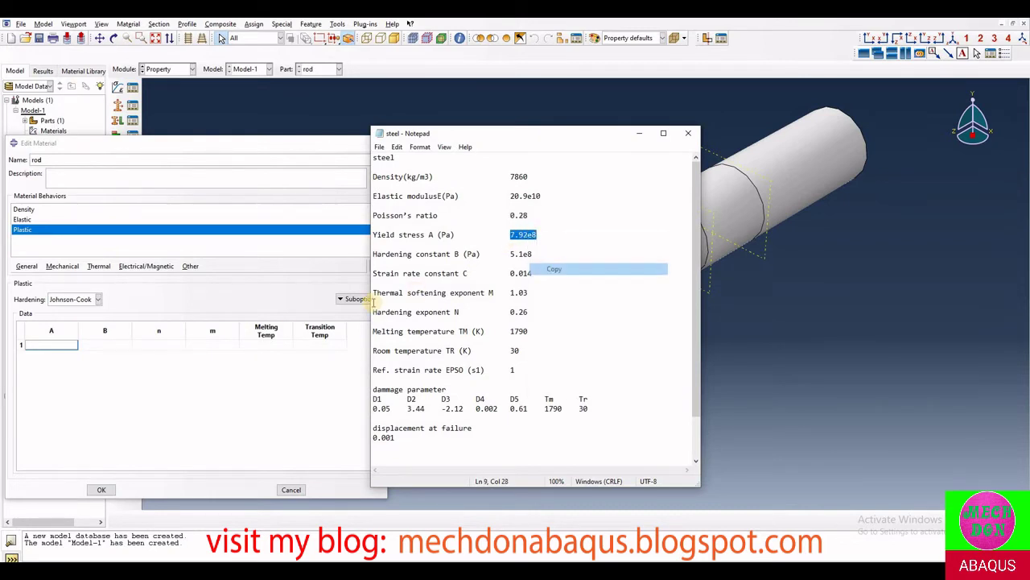
click(61, 345)
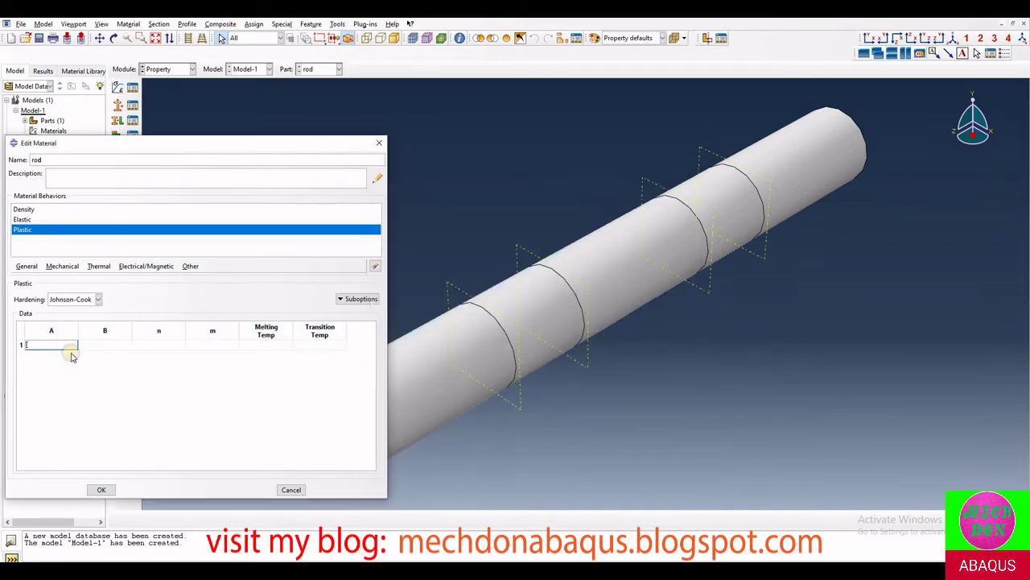
right_click(64, 344)
click(81, 368)
- Set the Johnson-Cook parameter B to the hardening constant 5.1e8, copied from the steel file in Notepad
click(108, 344)
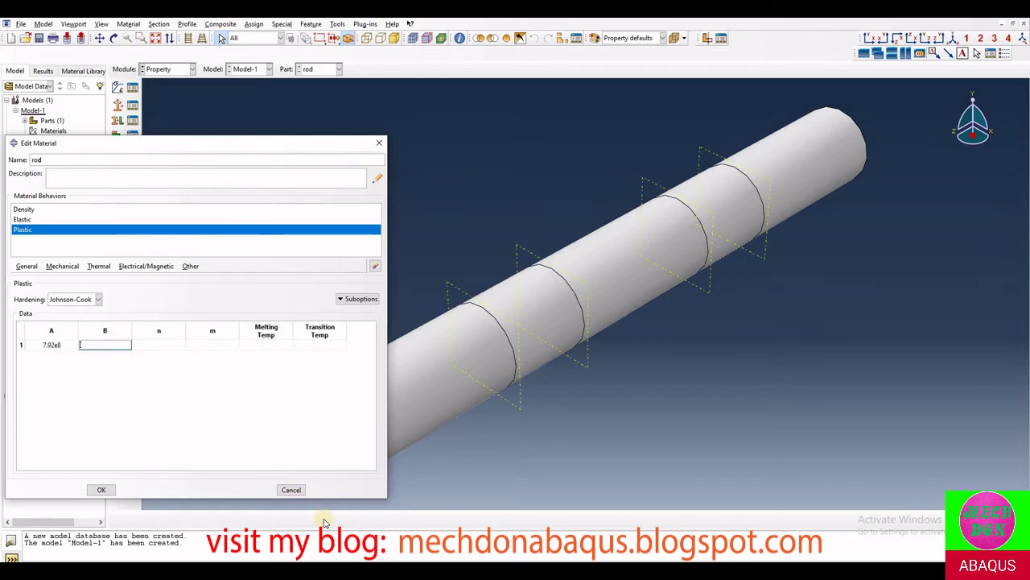
click(383, 555)
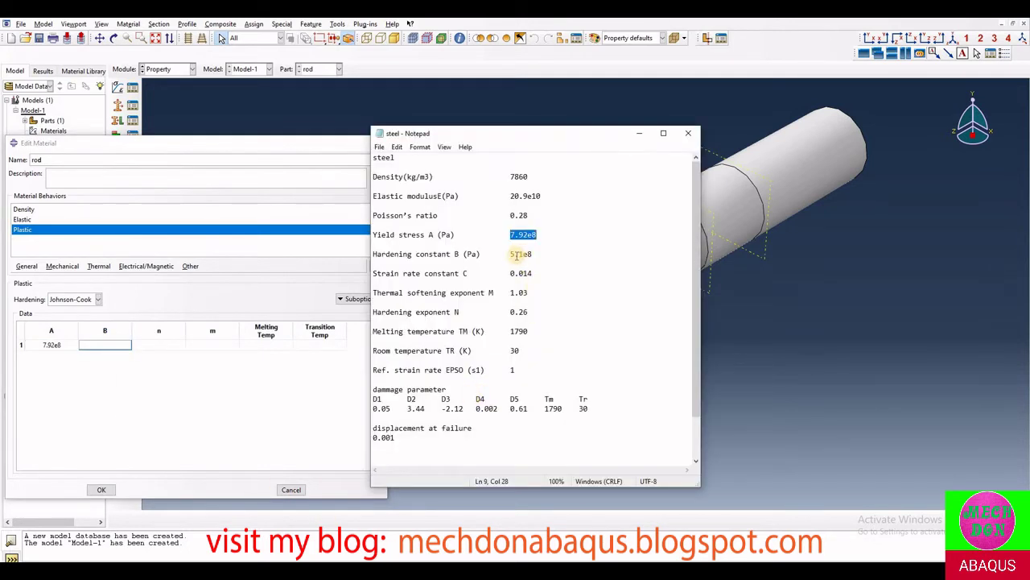
drag(511, 254, 530, 254)
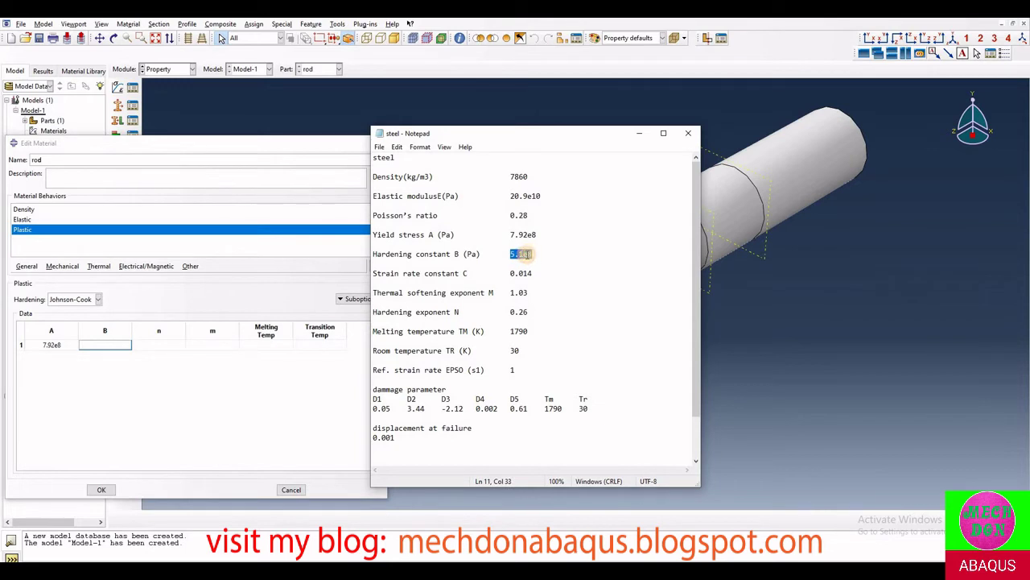
right_click(521, 253)
click(555, 290)
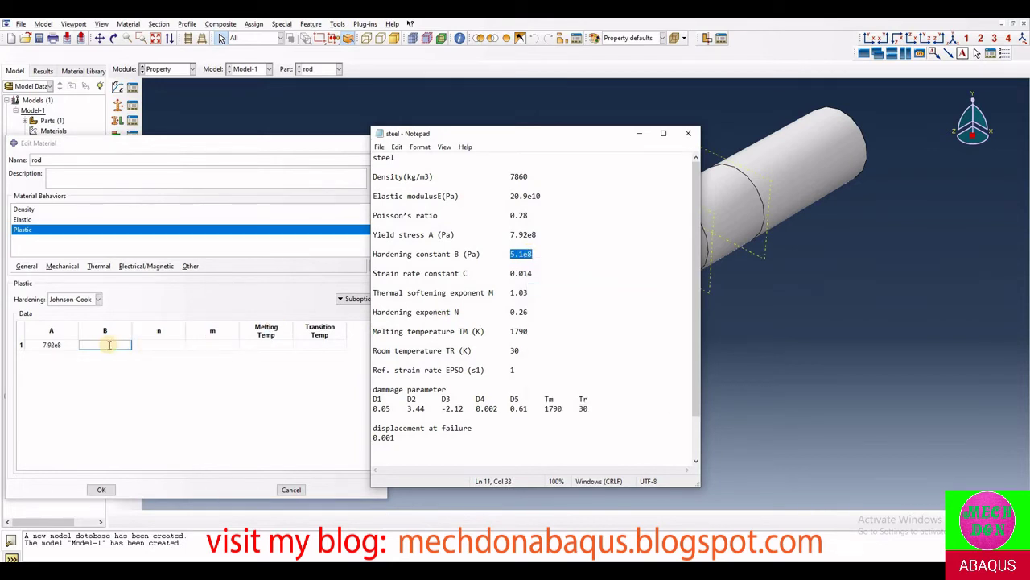
right_click(109, 345)
click(130, 370)
- Set the Johnson-Cook parameter n to the hardening exponent 0.26, copied from the steel file in Notepad
click(161, 345)
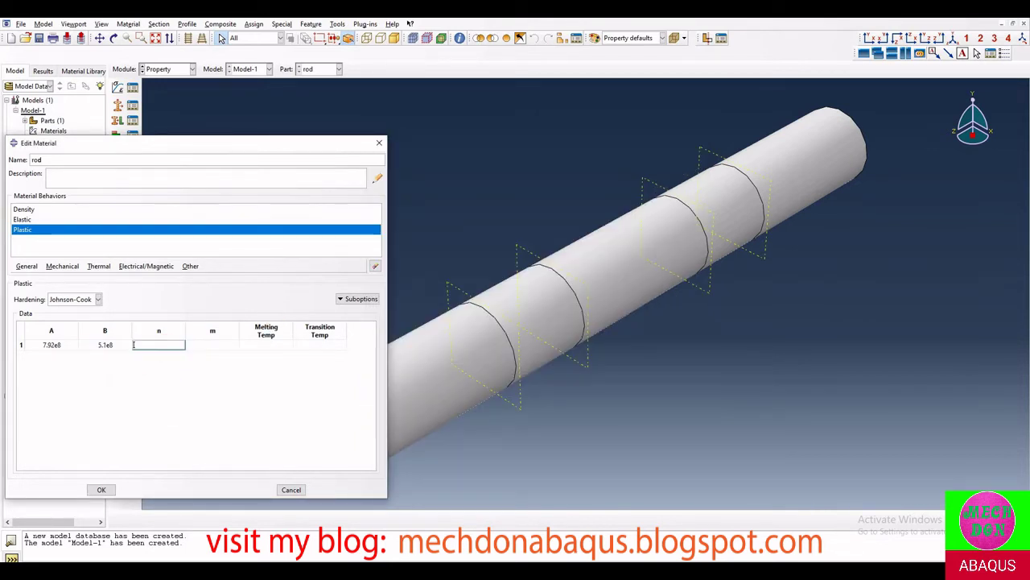
key(alt+Tab)
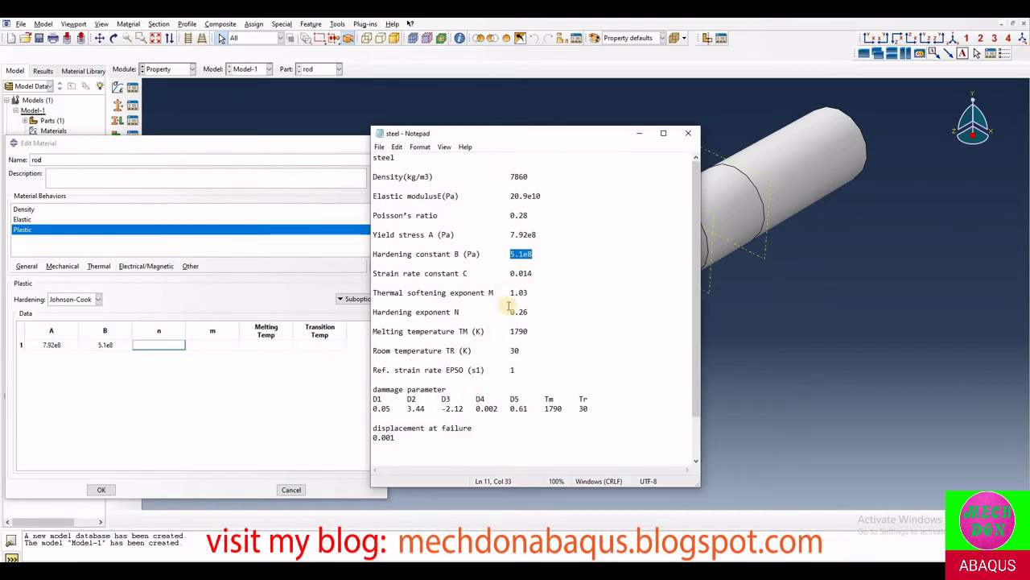
drag(511, 312, 528, 312)
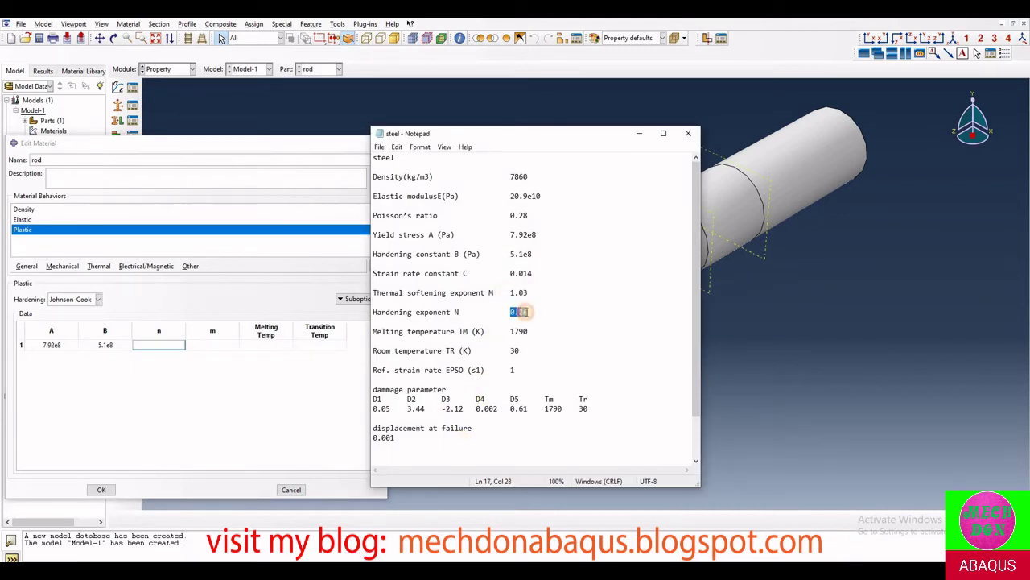
right_click(521, 316)
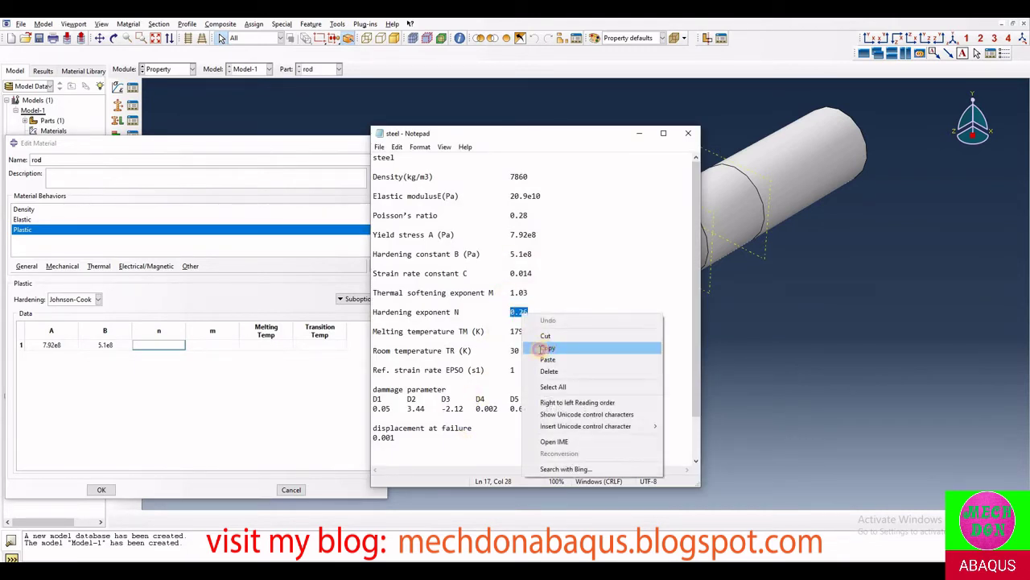
click(547, 348)
right_click(161, 348)
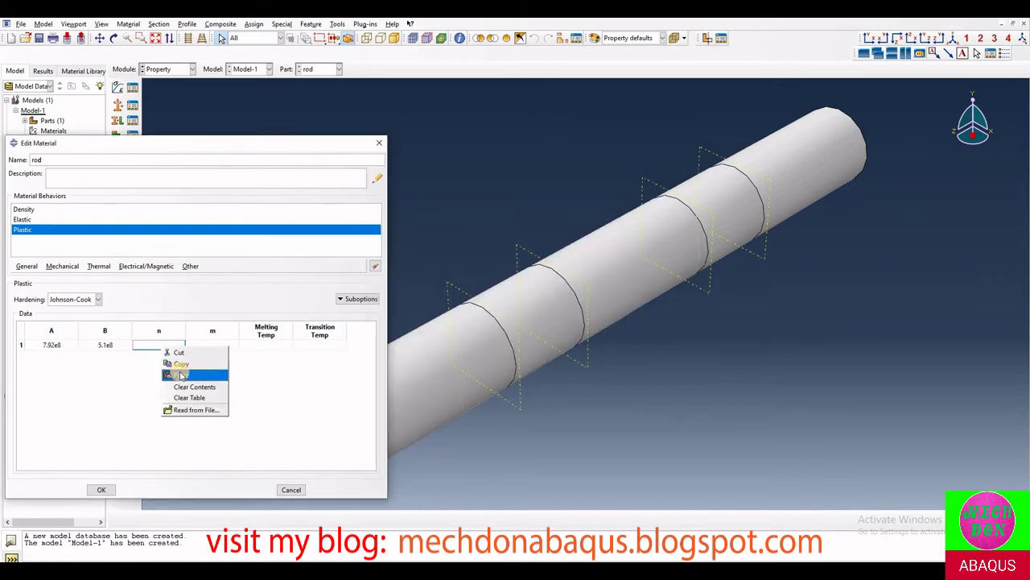
click(179, 372)
- Set the Johnson-Cook parameter m to the thermal softening exponent 1.03, copied from the steel file in Notepad
click(212, 345)
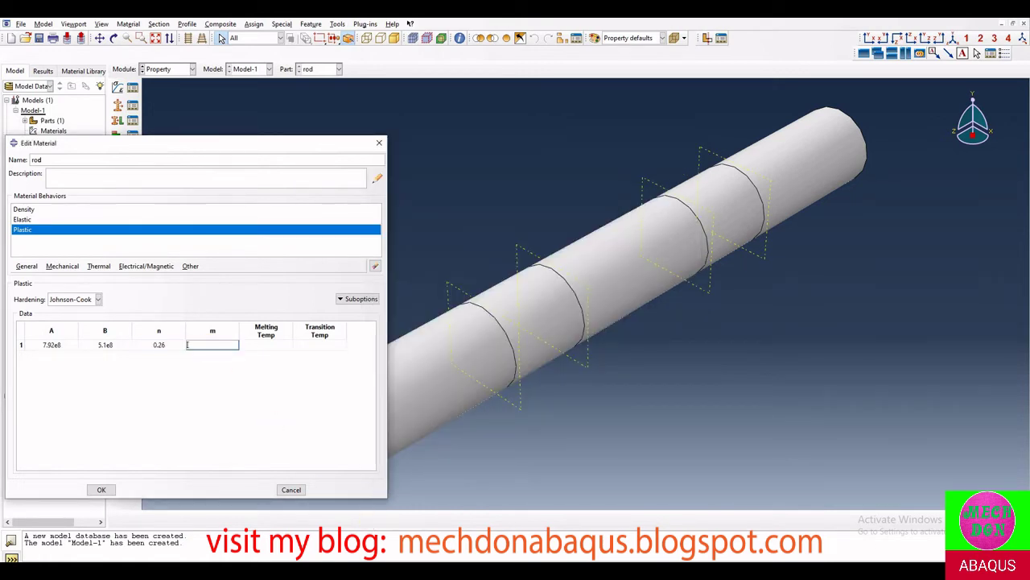
key(alt+Tab)
drag(510, 293, 525, 293)
right_click(518, 292)
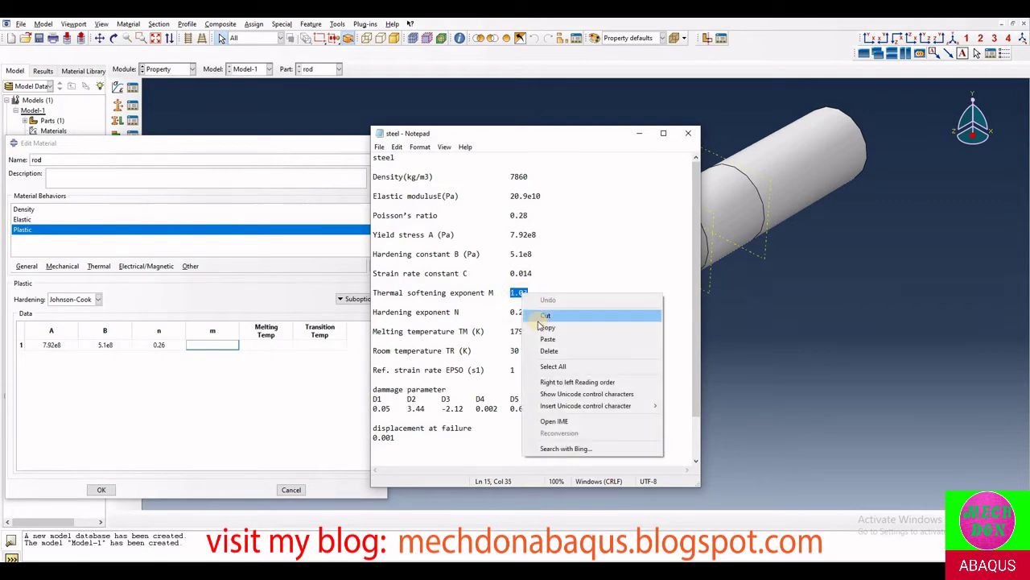
click(544, 330)
right_click(213, 345)
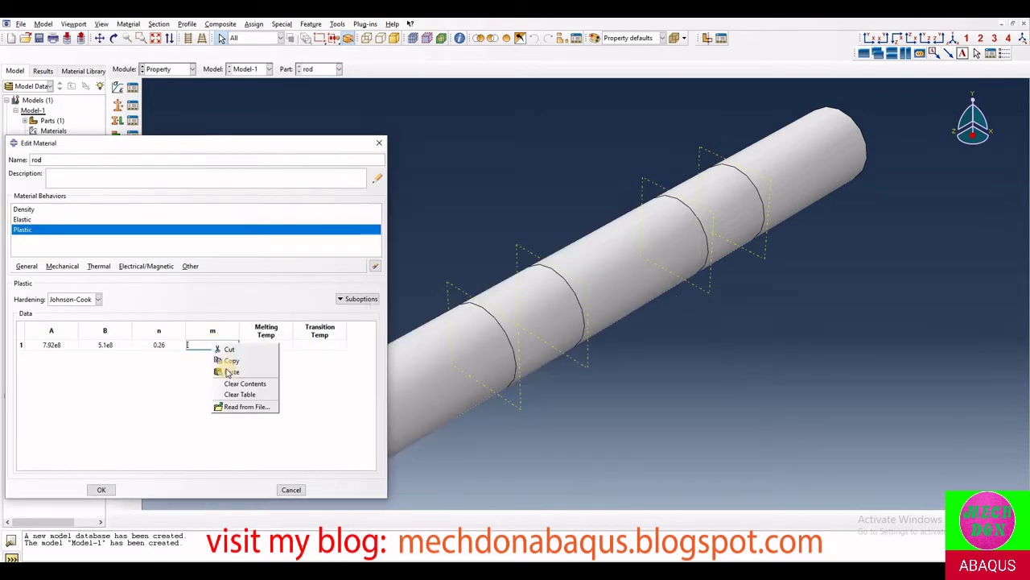
click(229, 371)
- Set the Plastic behavior's melting temperature to 1790, copied from the steel file in Notepad
click(266, 346)
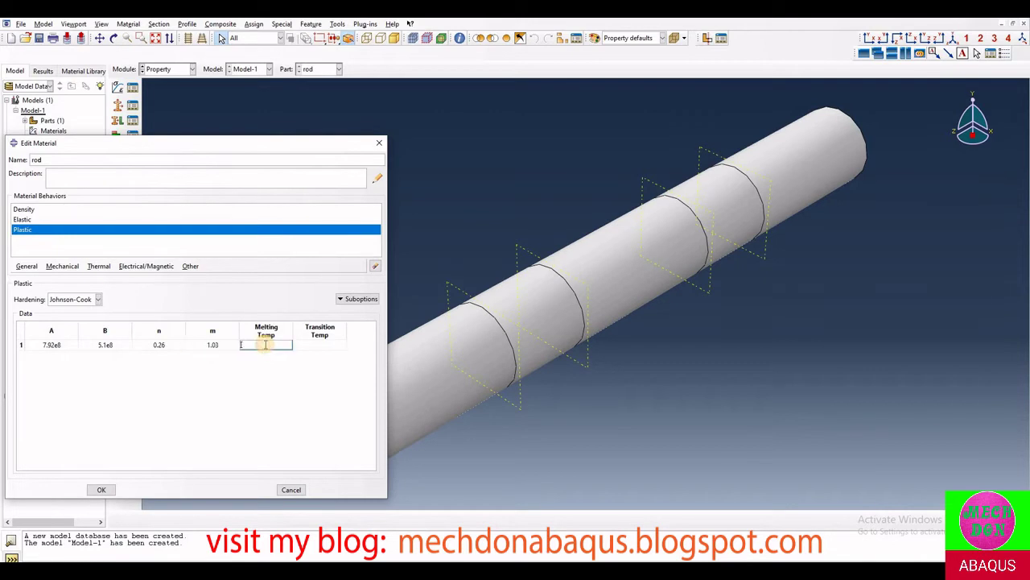
key(alt+Tab)
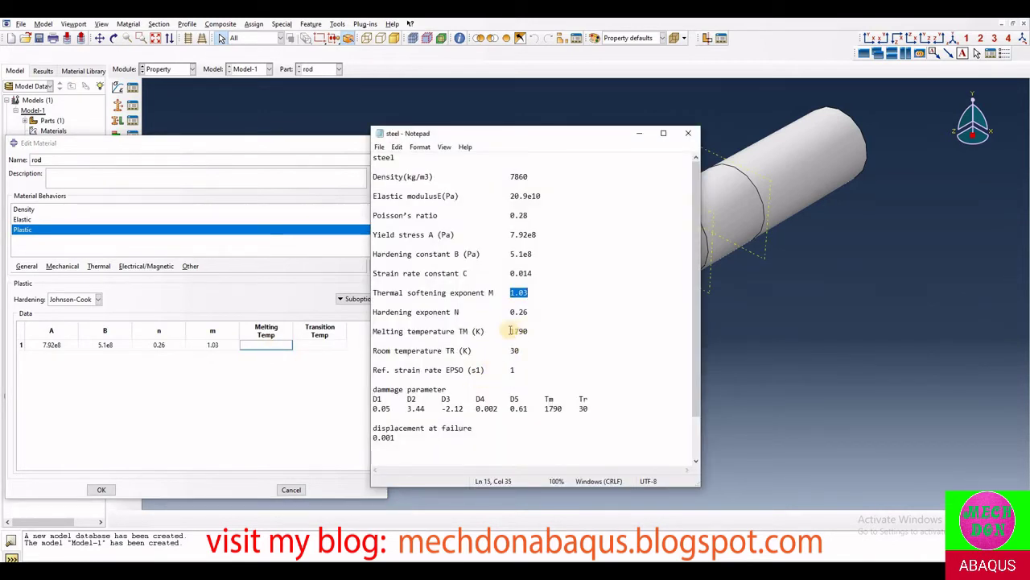
double_click(519, 331)
right_click(519, 331)
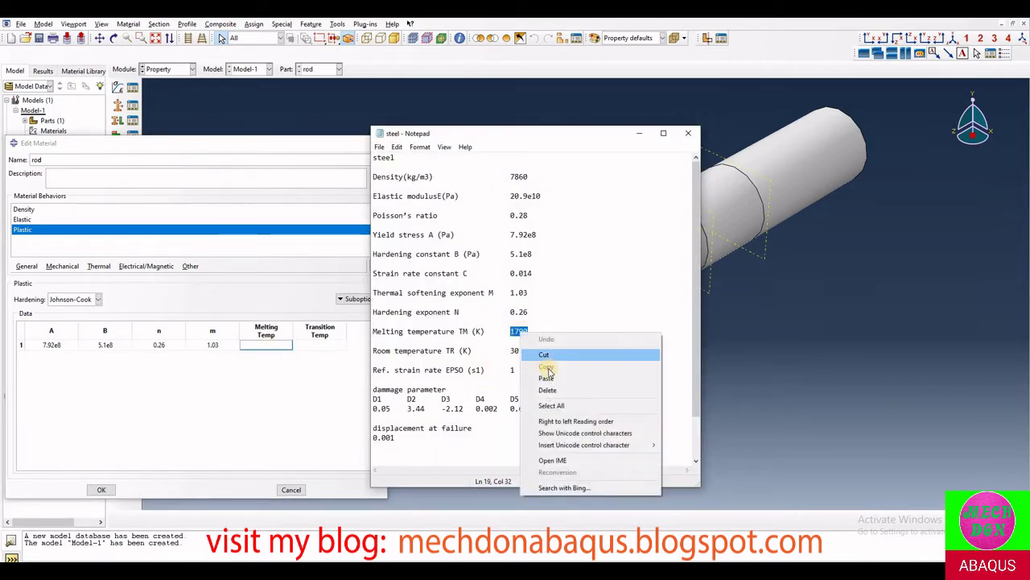
click(548, 370)
click(270, 345)
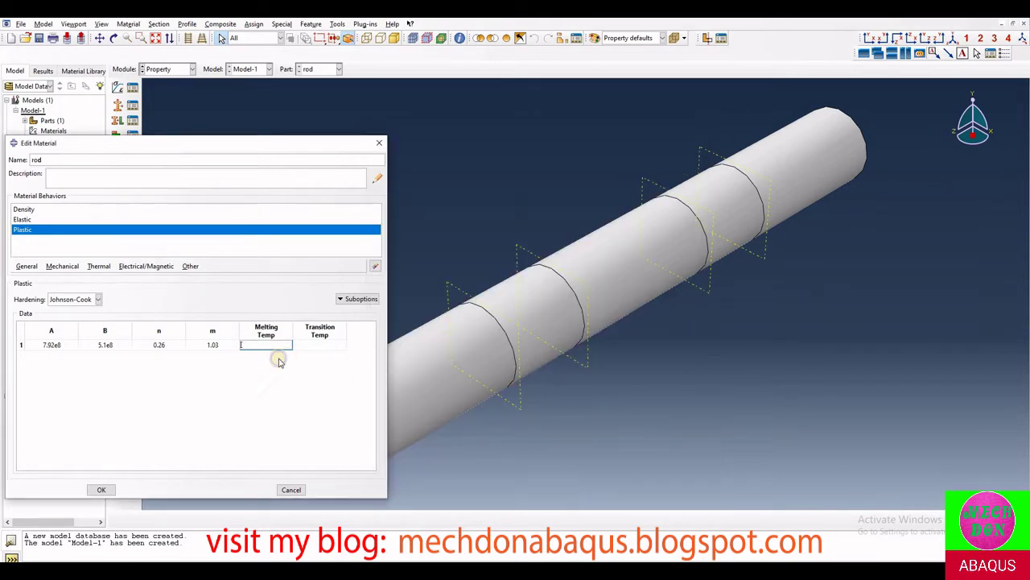
right_click(272, 348)
click(283, 375)
- Set the Plastic behavior's transition temperature to the room temperature 30, copied from the steel file in Notepad
click(327, 346)
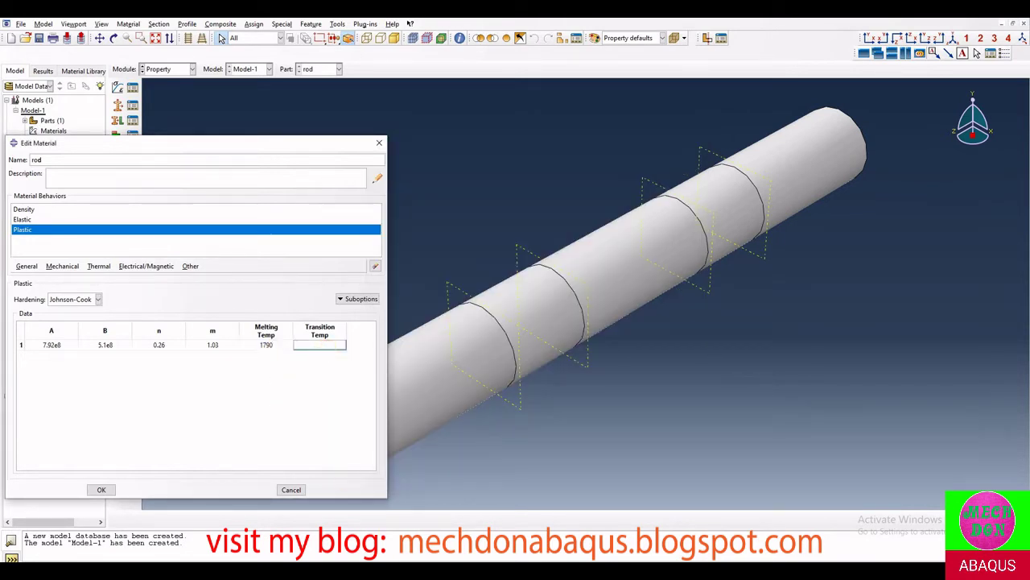
key(alt+Tab)
click(514, 351)
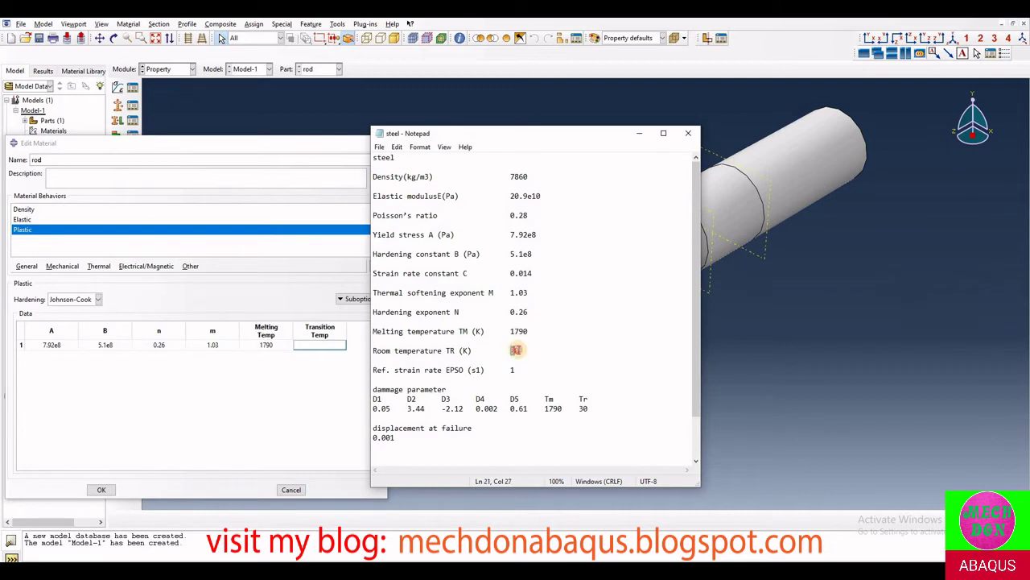
right_click(515, 350)
click(541, 383)
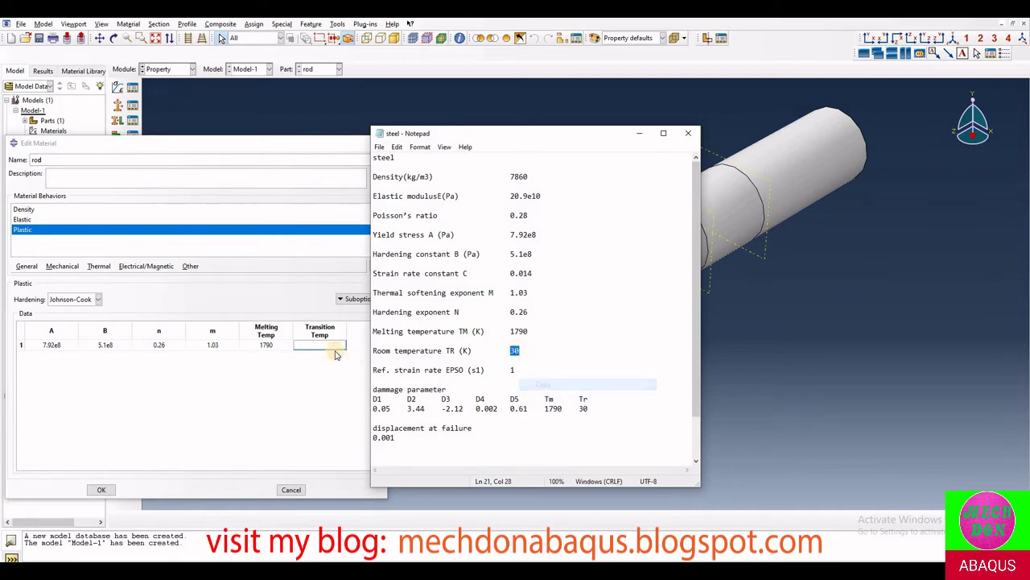
right_click(319, 349)
click(335, 373)
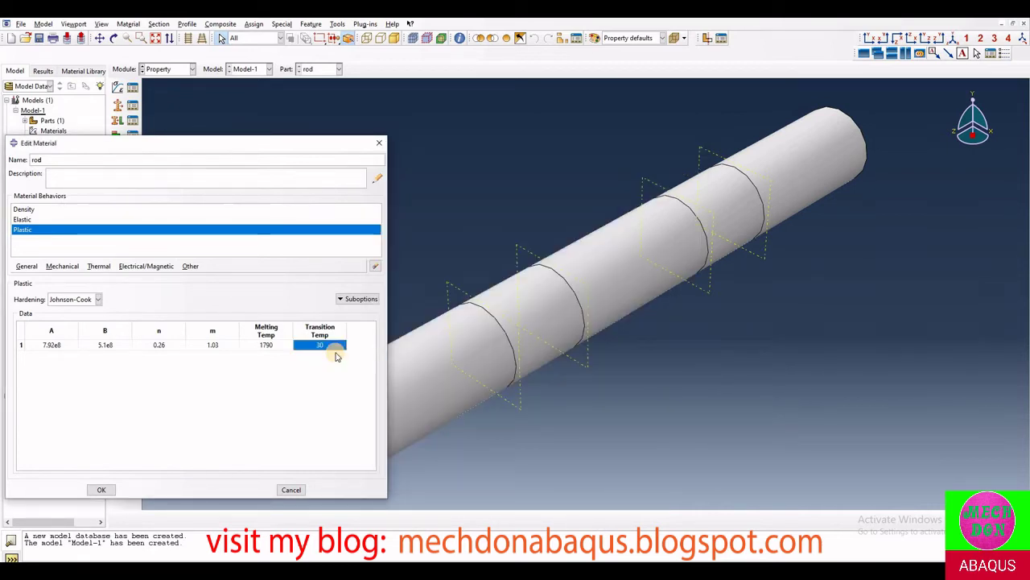
- Start a Rate Dependent suboption for the Plastic behavior and choose Johnson-Cook hardening for it
click(355, 301)
click(364, 311)
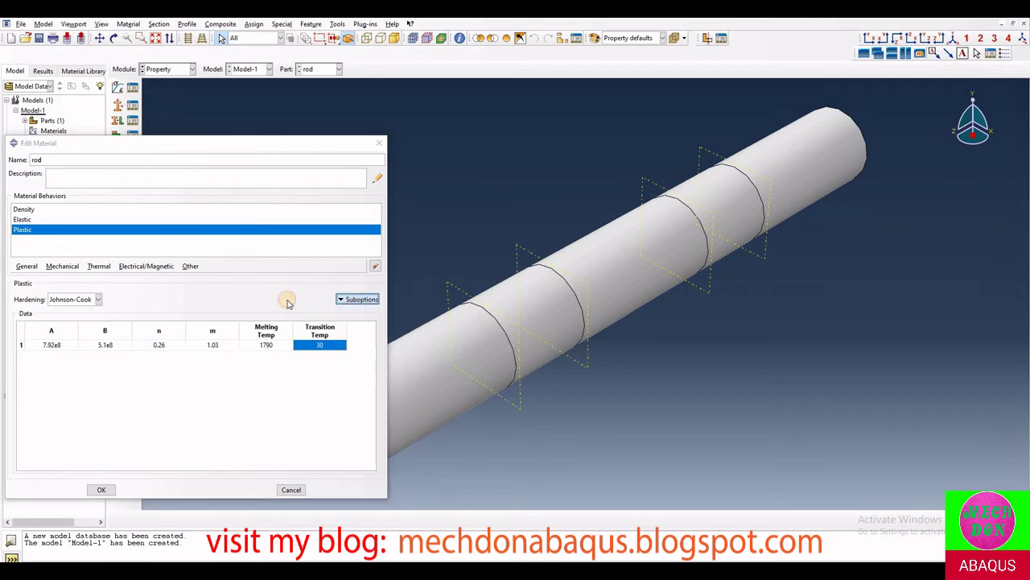
click(206, 281)
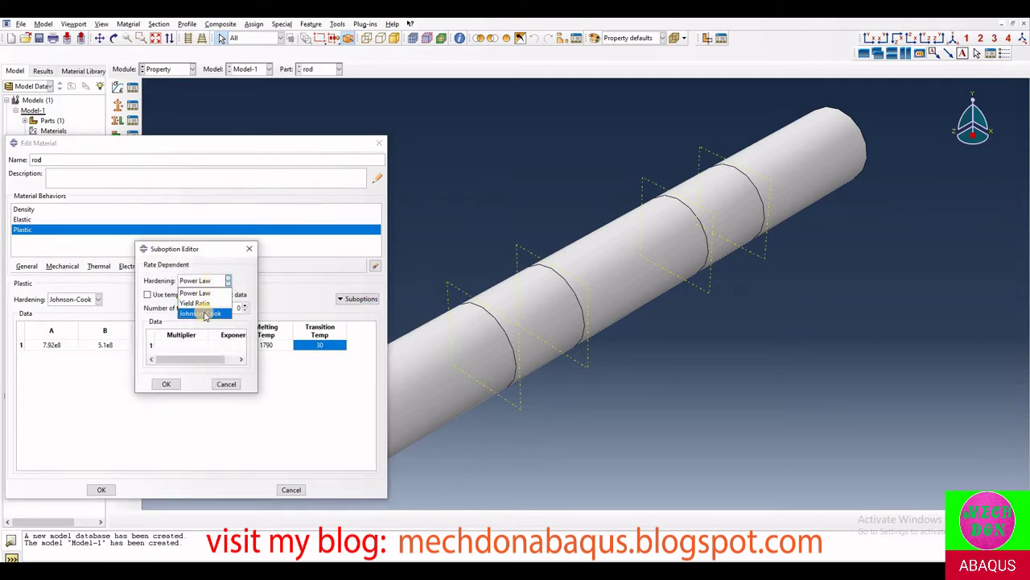
click(203, 306)
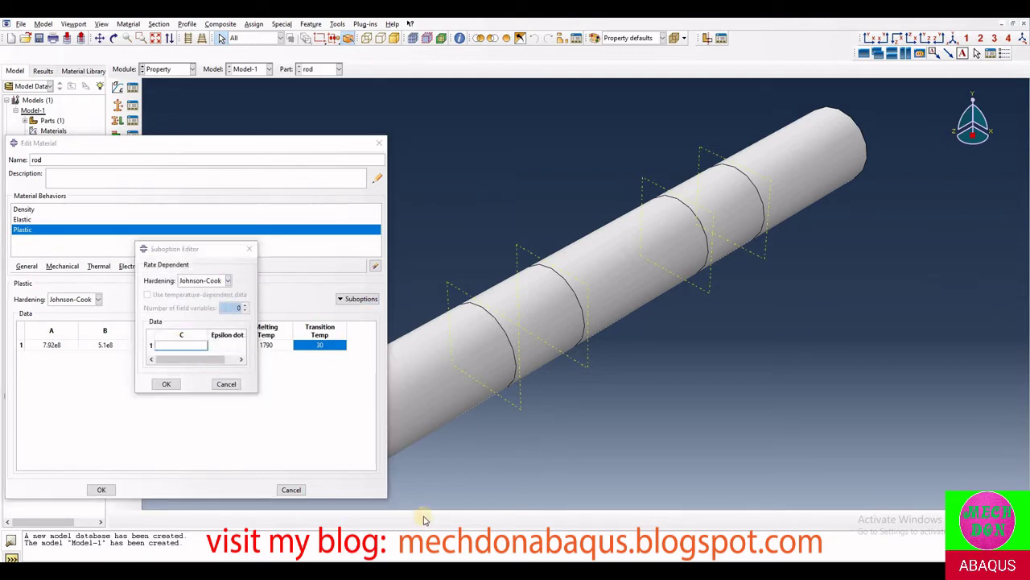
- Set the rate-dependent parameter C to the strain rate constant 0.014, copied from the steel file in Notepad
key(alt+Tab)
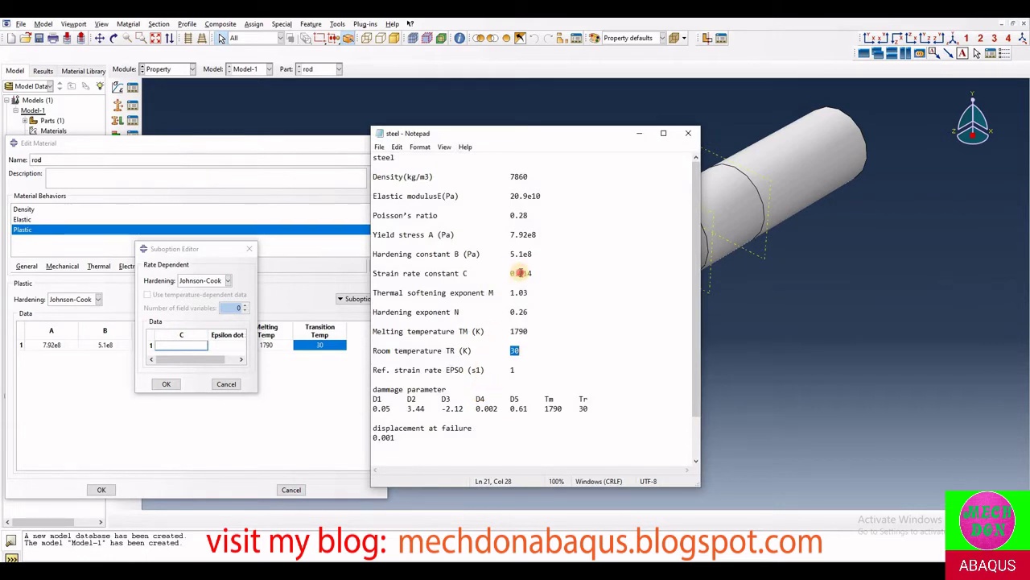
drag(510, 273, 532, 273)
right_click(524, 277)
click(554, 311)
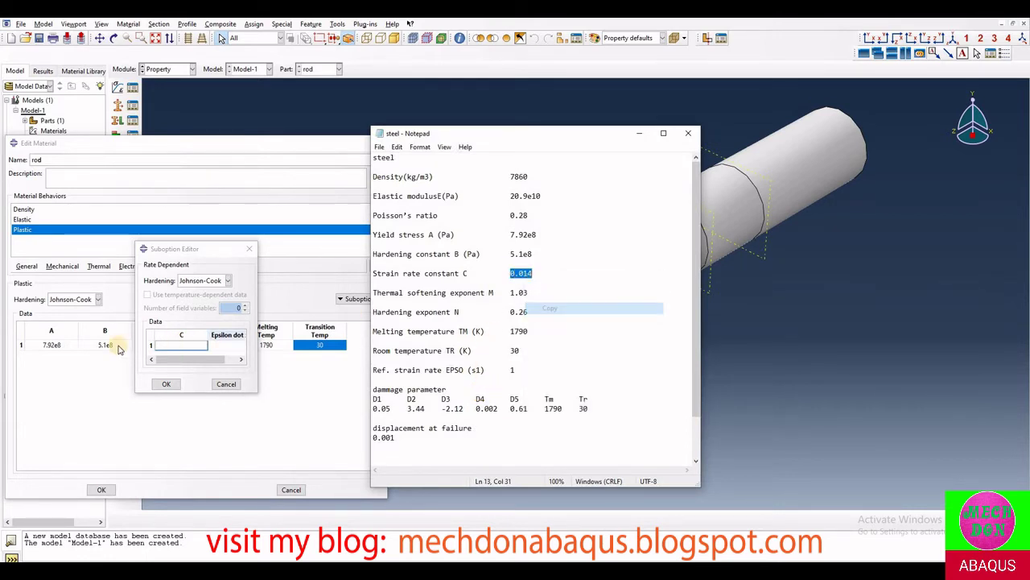
right_click(180, 345)
click(201, 374)
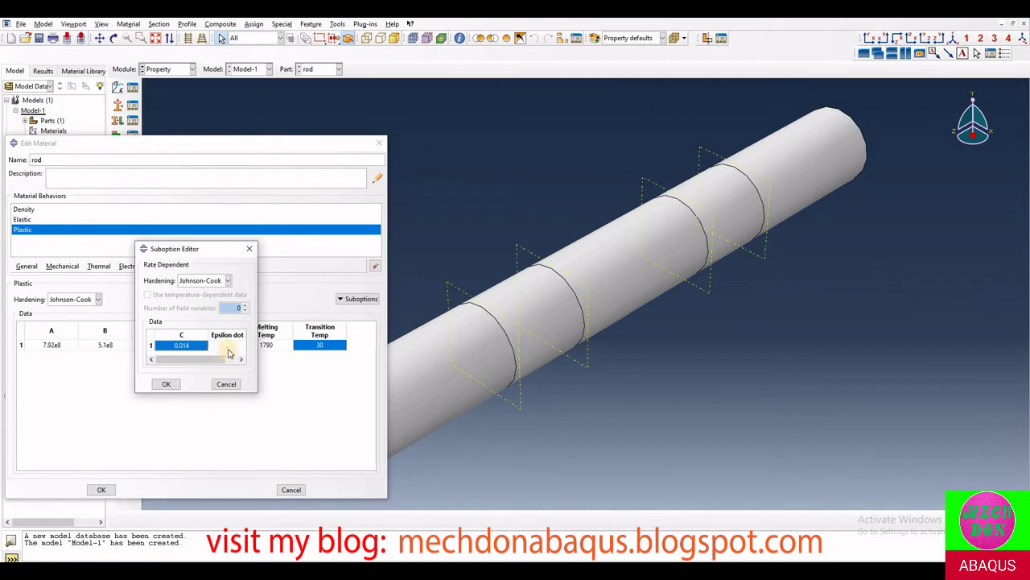
- Set Epsilon dot zero to the reference strain rate 1 and accept the Rate Dependent suboption
click(223, 345)
key(alt+Tab)
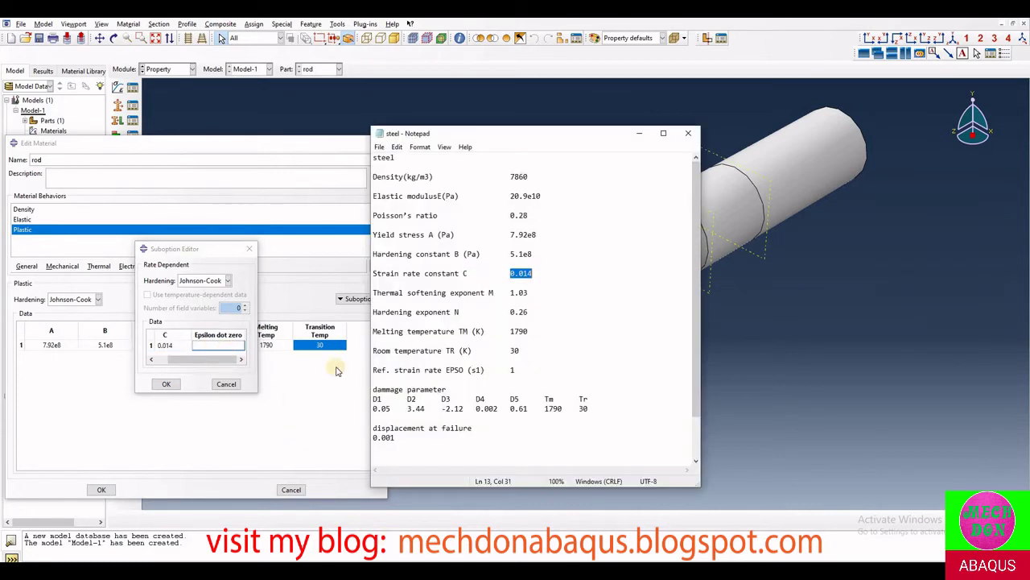
click(228, 343)
text(1)
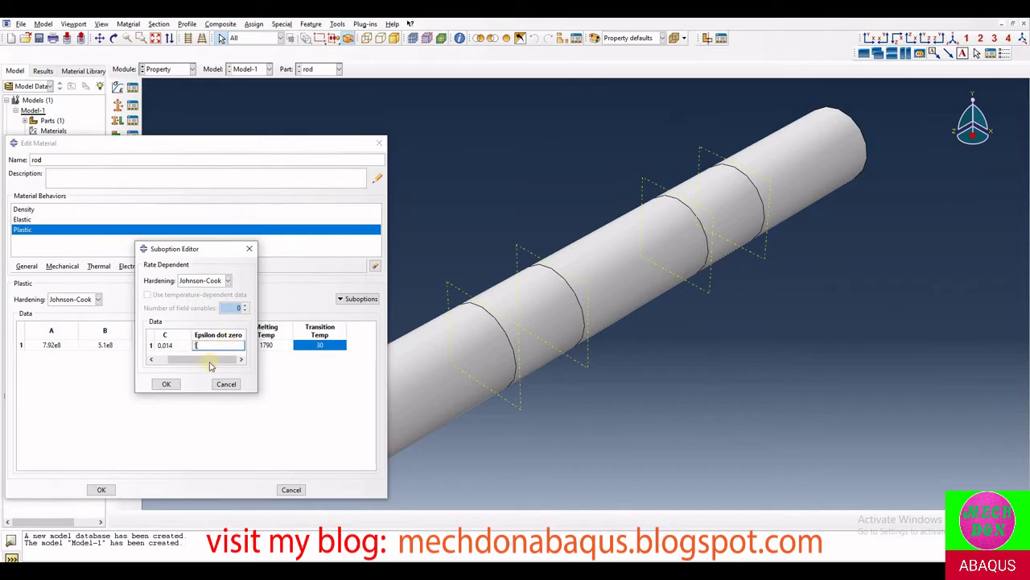
click(167, 384)
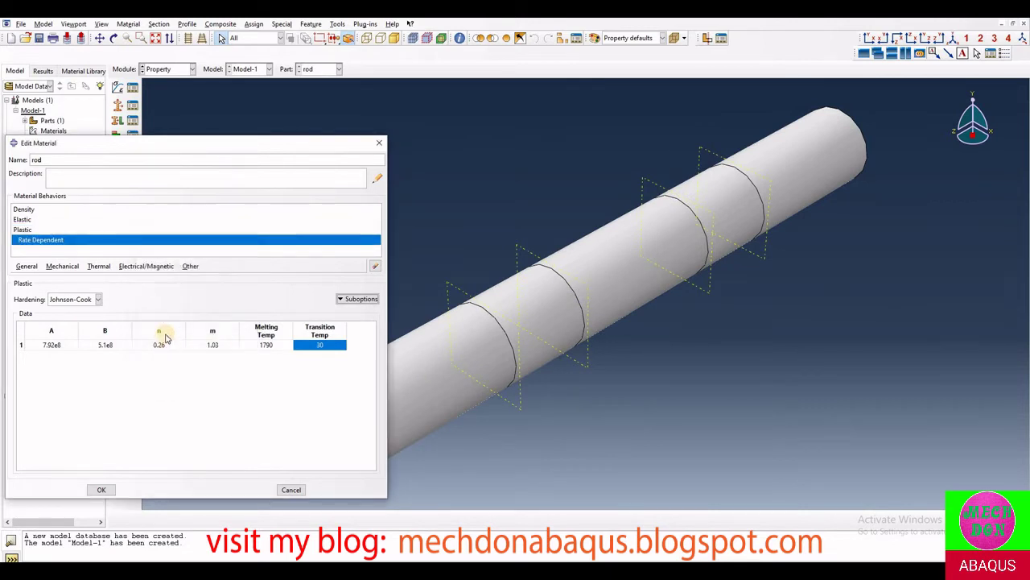
- Add a Johnson-Cook Damage behavior for ductile metals to the rod material
click(66, 265)
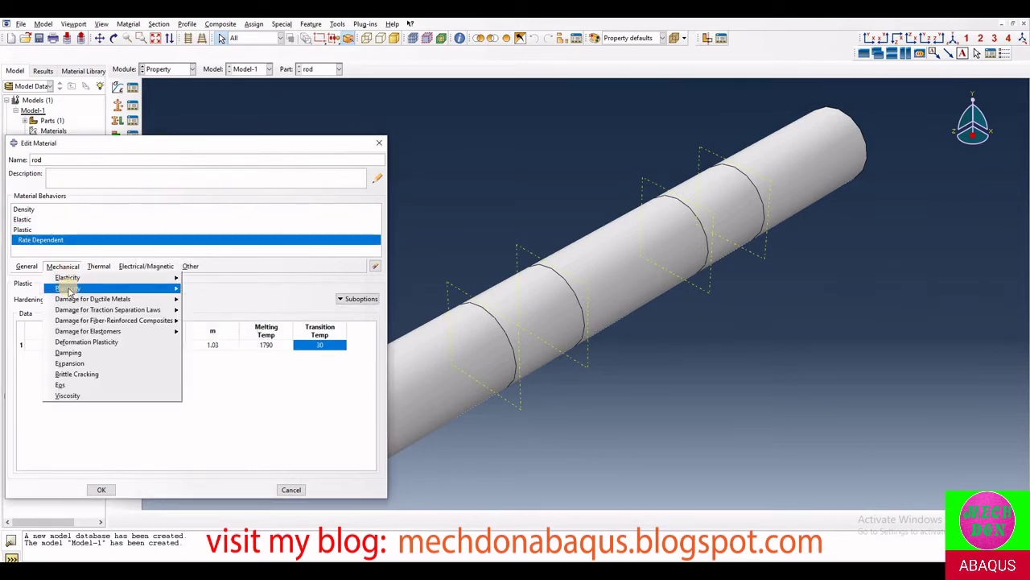
mouse_move(113, 300)
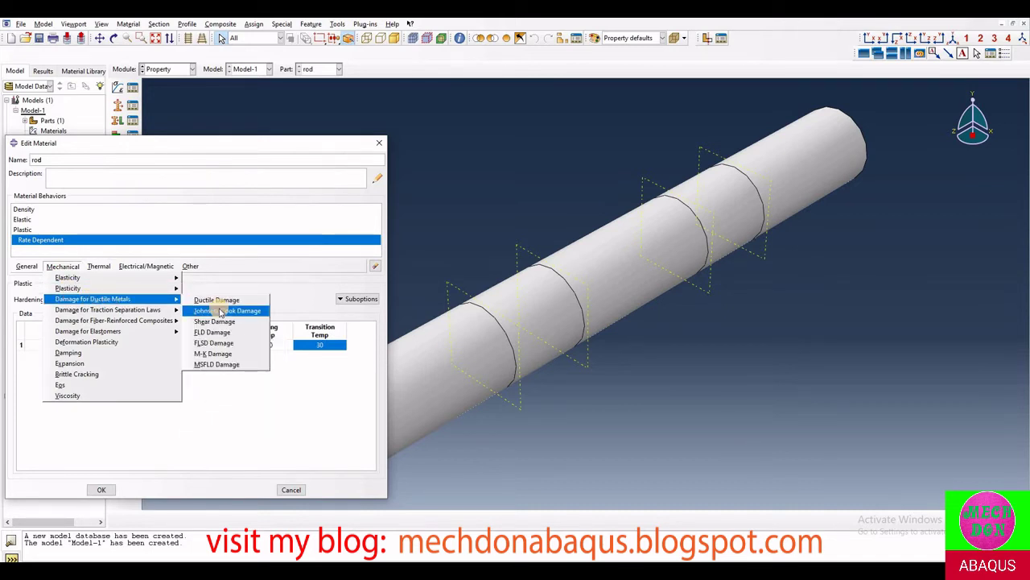
click(221, 310)
- Copy the damage parameters from the steel file in Notepad into the Johnson-Cook Damage data: 0.05, 3.44, -2.12, 0.002, 0.61, 1790 and 30
click(58, 347)
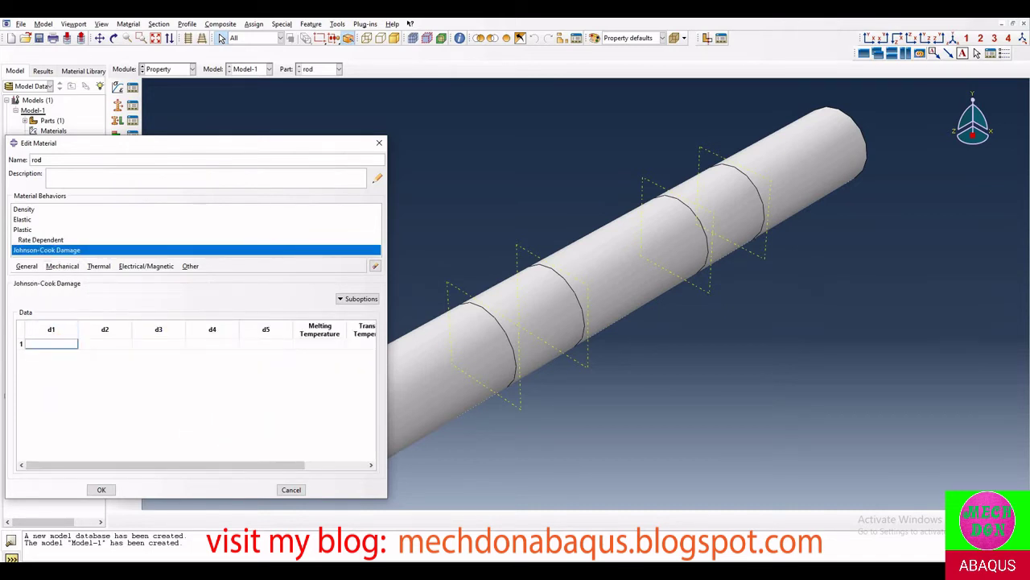
key(alt+Tab)
click(589, 408)
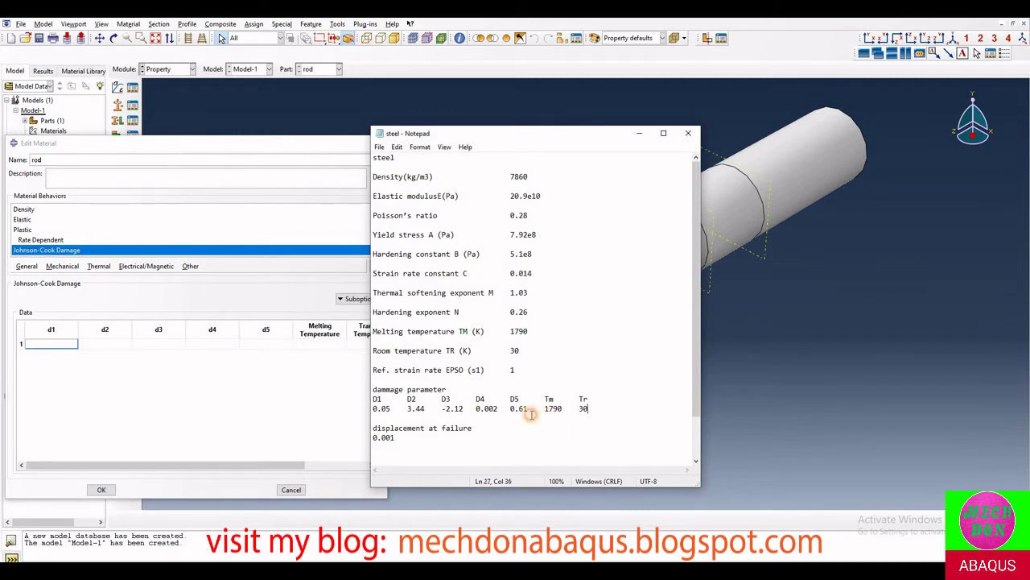
shift+click(373, 408)
right_click(375, 408)
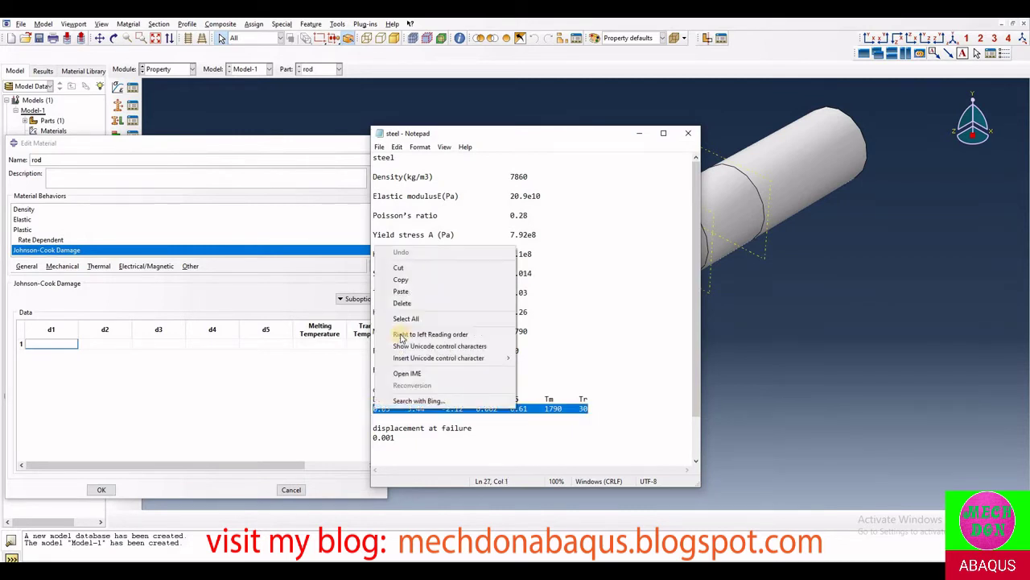
click(407, 283)
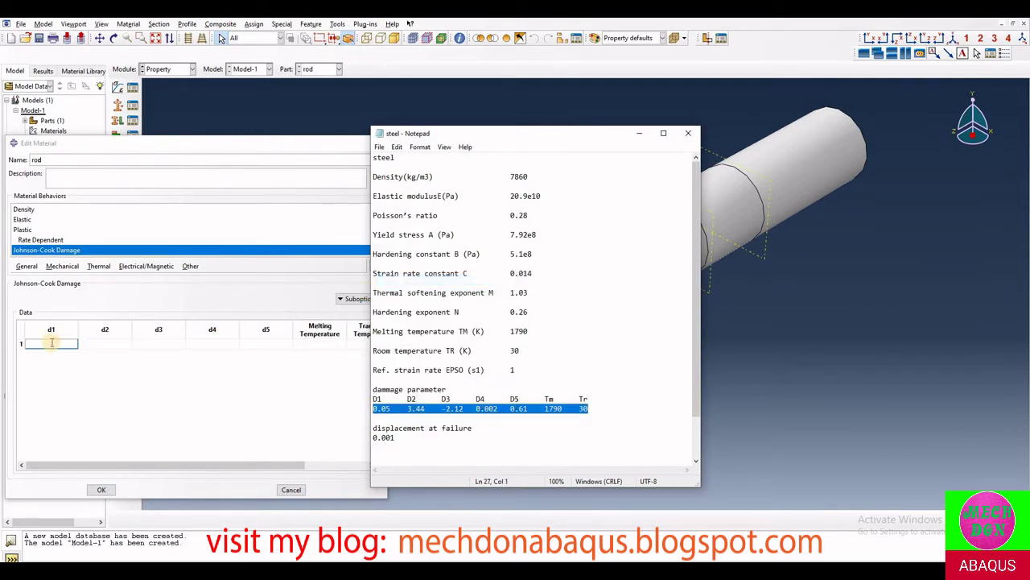
right_click(54, 344)
click(67, 371)
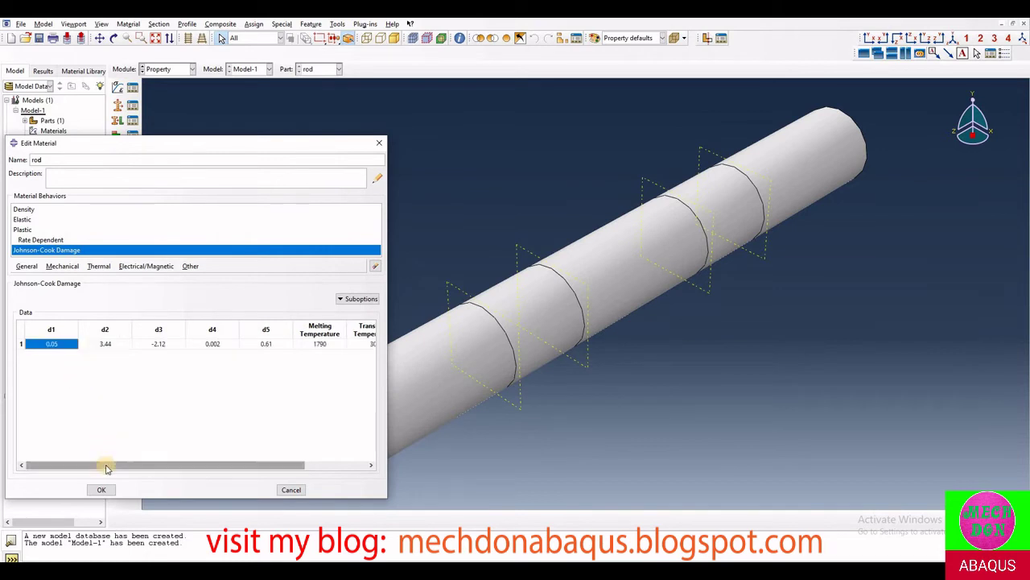
- Set the reference strain rate of the Johnson-Cook Damage behavior to 1
drag(104, 462, 248, 462)
click(361, 344)
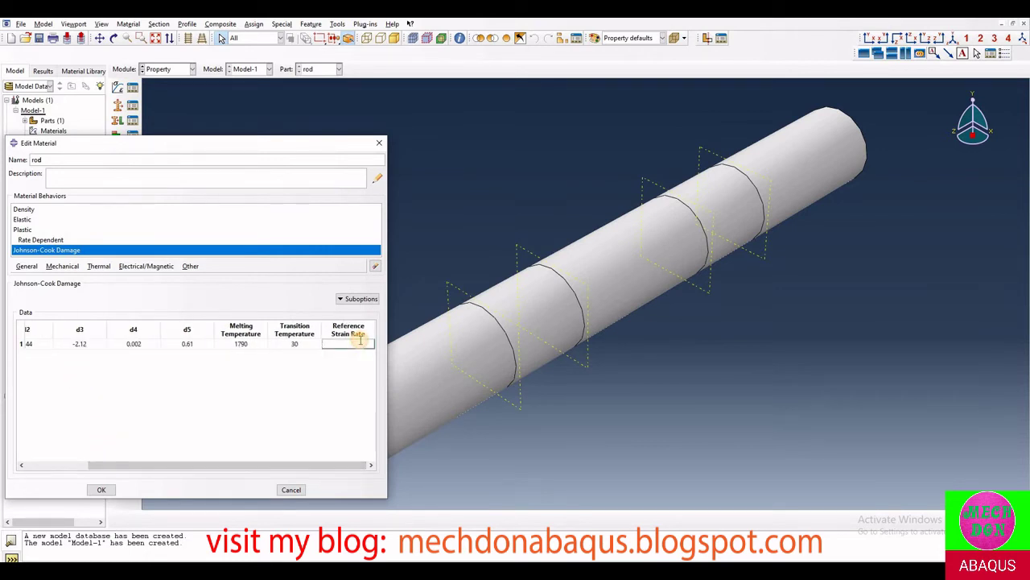
text(1)
- Add a displacement-type Damage Evolution suboption with the steel file's displacement at failure of 0.001 and accept the rod material
click(362, 298)
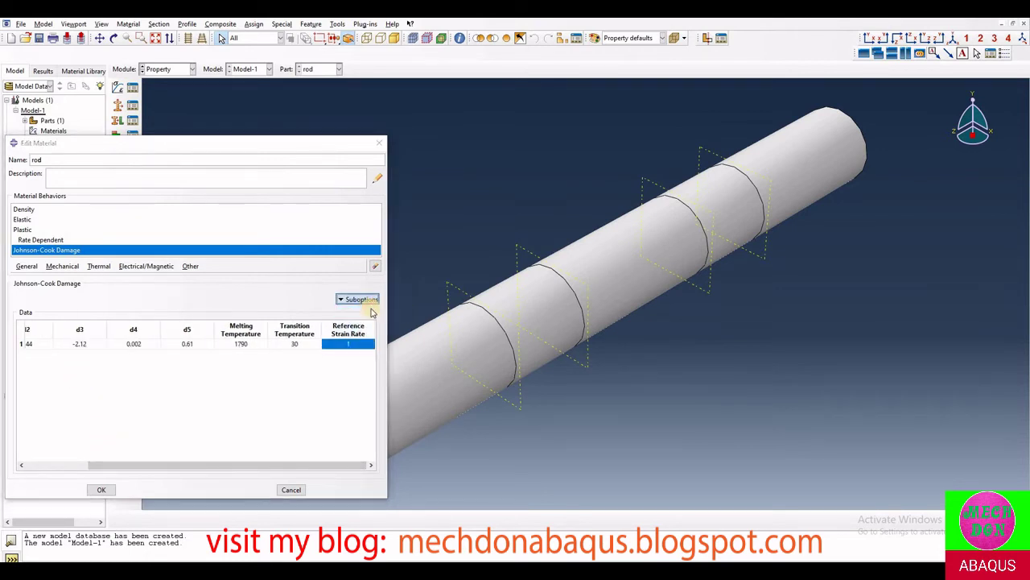
click(372, 312)
click(179, 384)
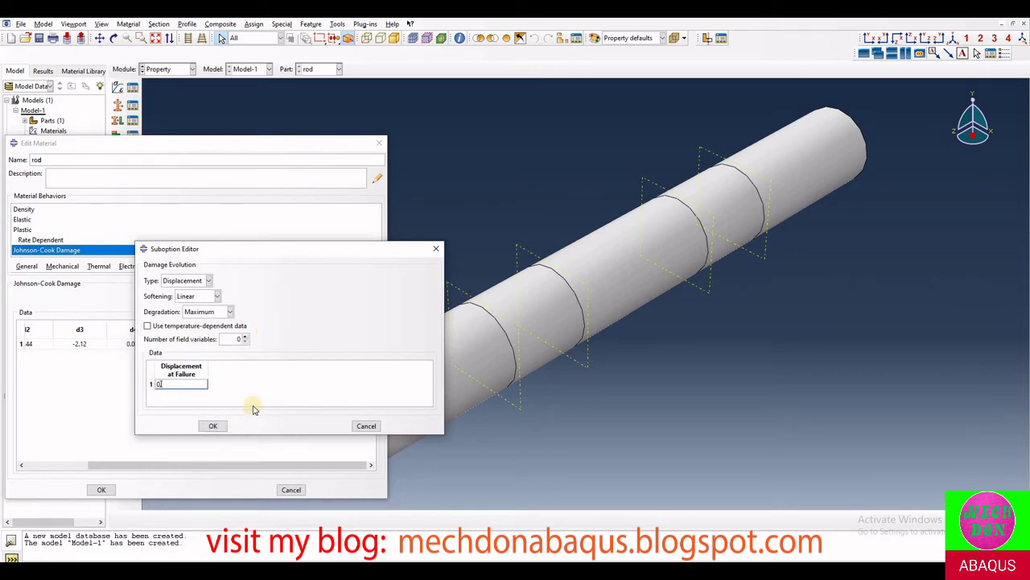
click(213, 425)
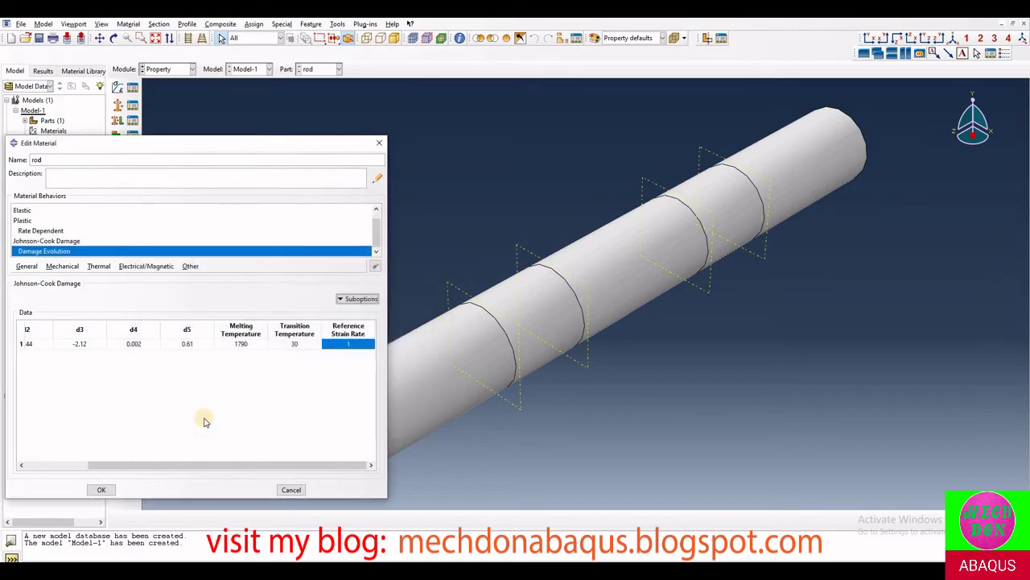
click(102, 489)
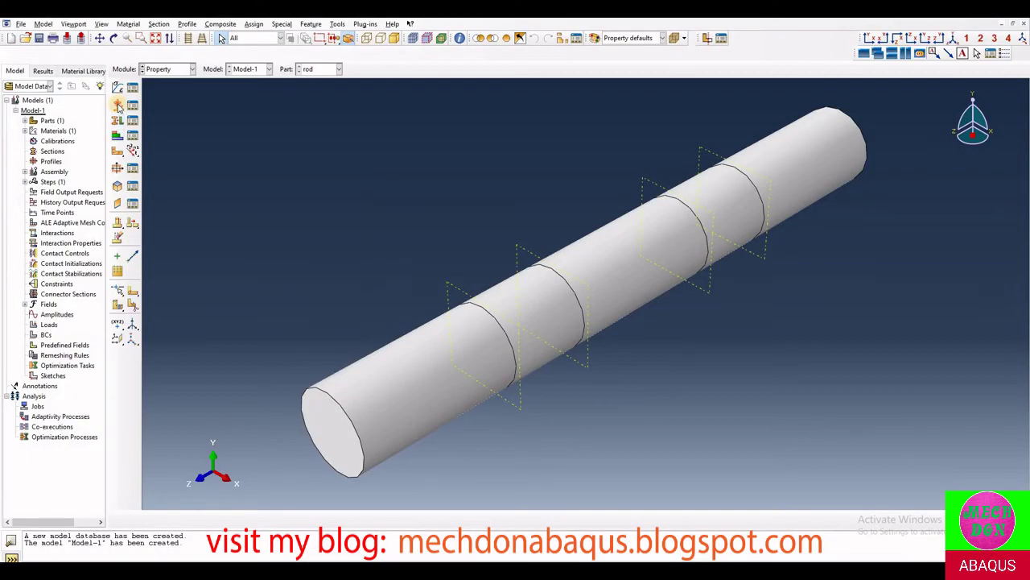
- Create a solid homogeneous section named rod that uses the rod material
click(118, 113)
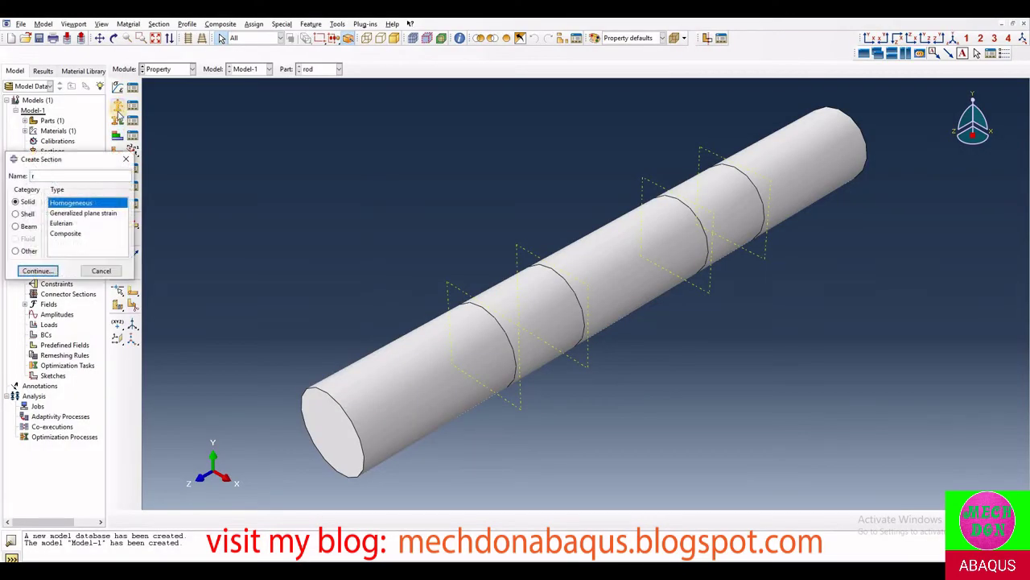
text(rod)
click(38, 271)
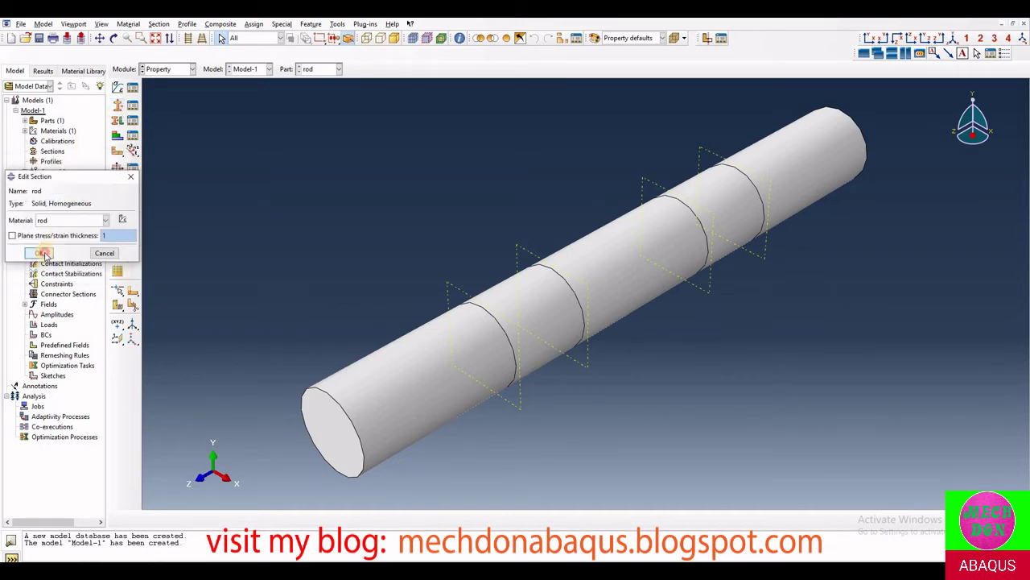
click(40, 252)
- Assign the rod section to all partitioned regions of the rod part
click(117, 121)
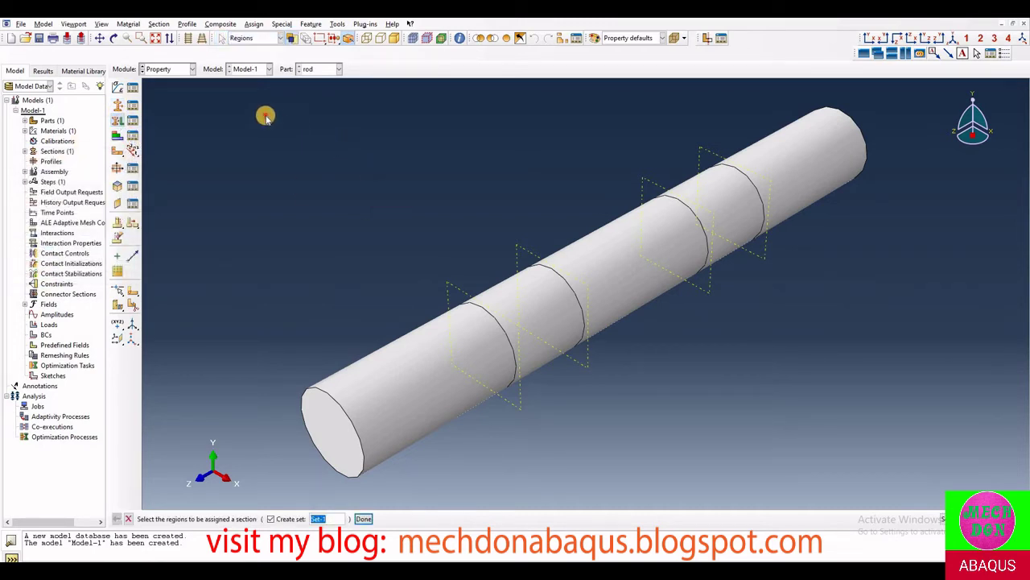
drag(267, 115, 858, 460)
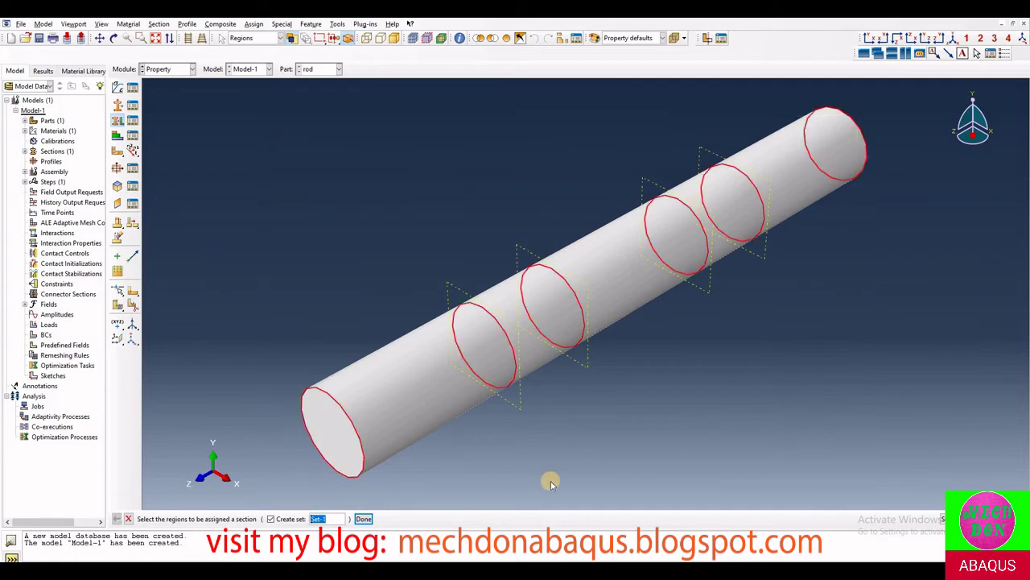
click(364, 519)
click(38, 317)
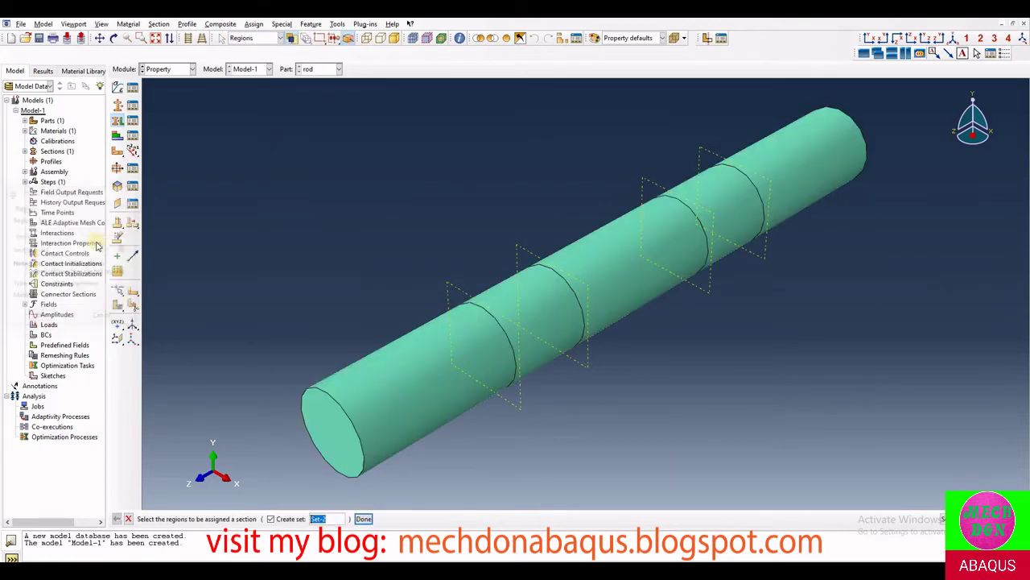
click(364, 518)
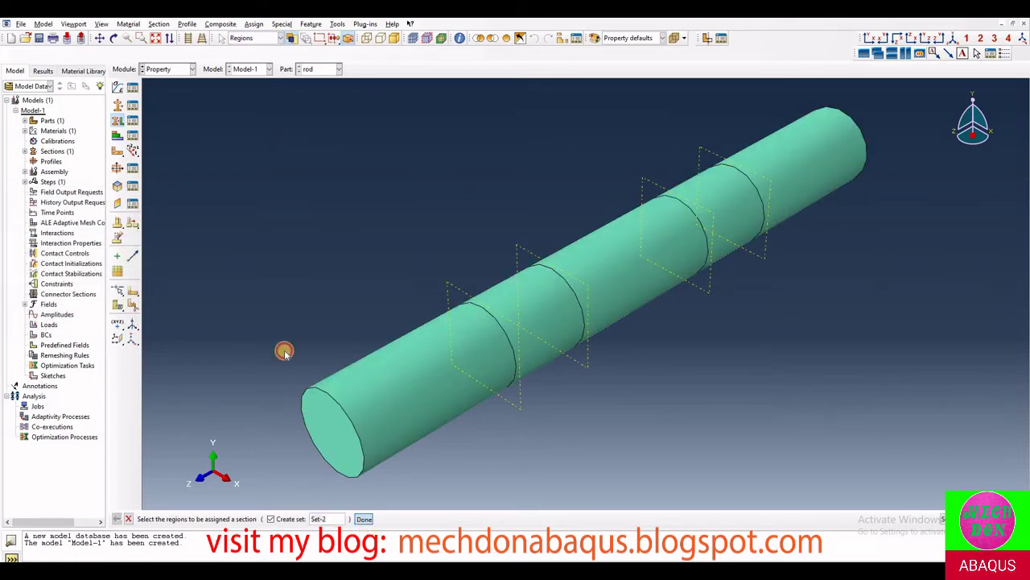
- Create an instance of the rod part in the Assembly module
click(168, 69)
click(161, 102)
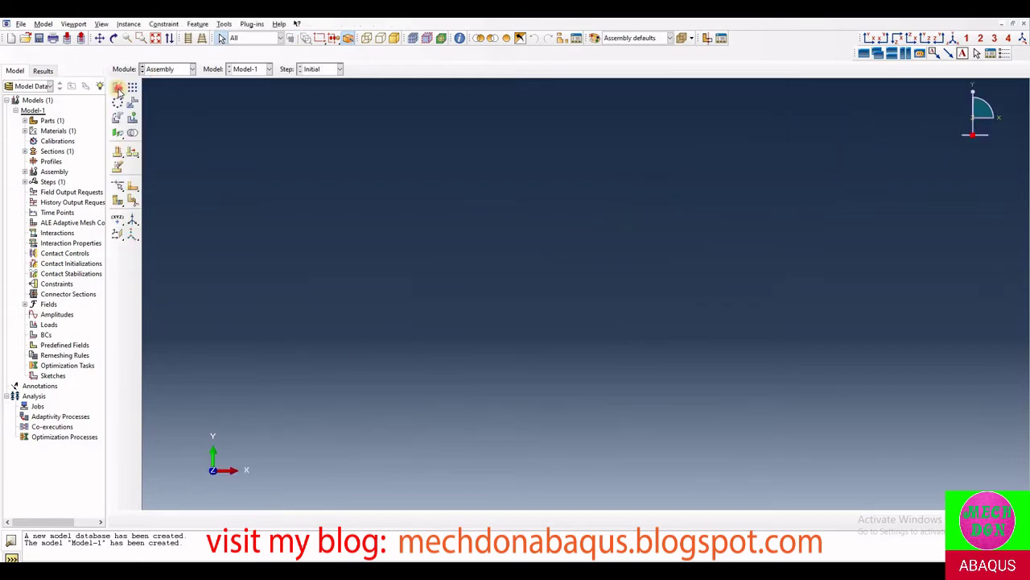
click(118, 87)
click(27, 304)
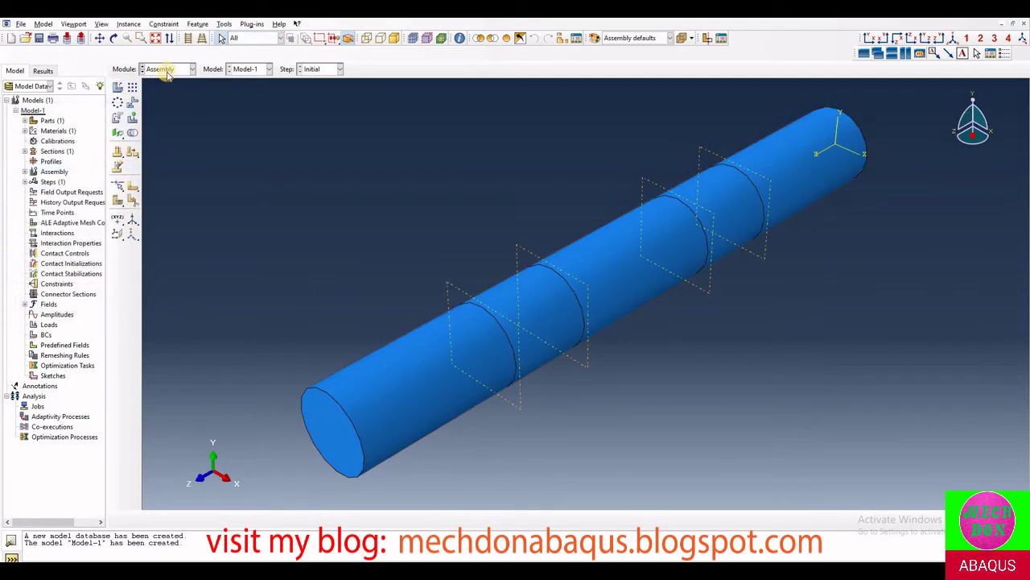
- Create a Dynamic, Explicit step after the Initial step in the Step module, with a time period of 0.002
click(166, 70)
click(159, 112)
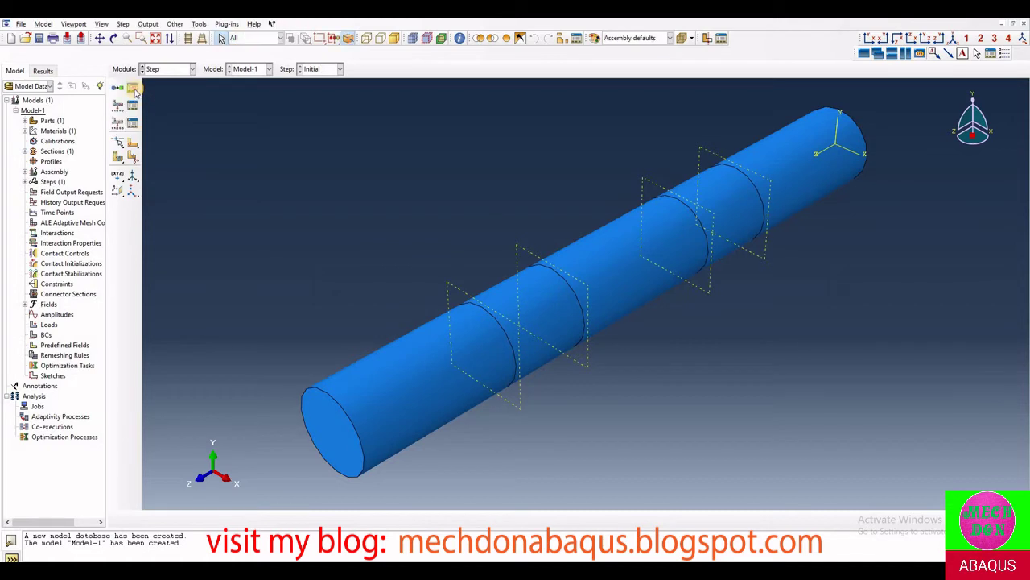
click(133, 88)
click(26, 285)
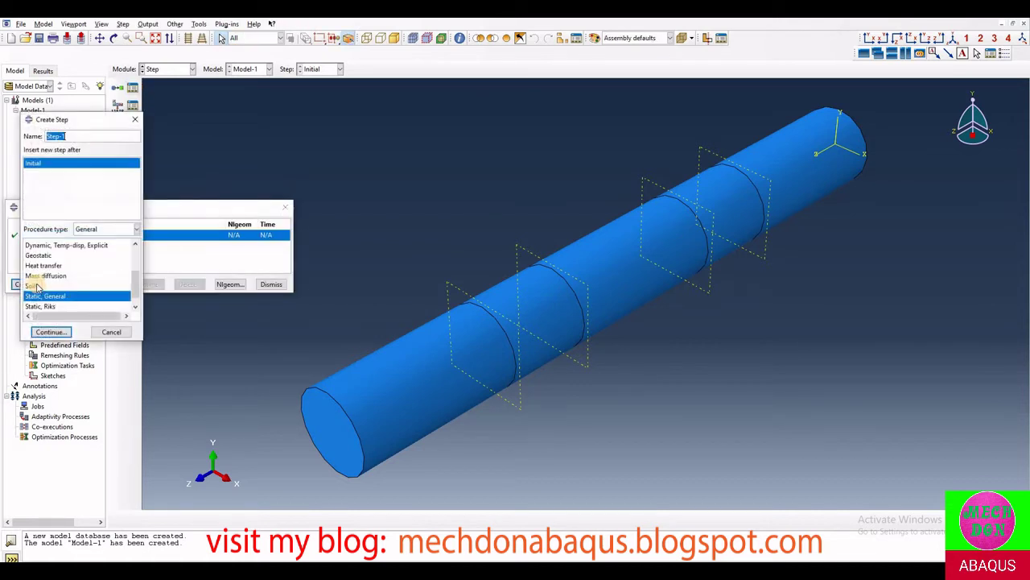
scroll(69, 271, up, 1)
click(50, 256)
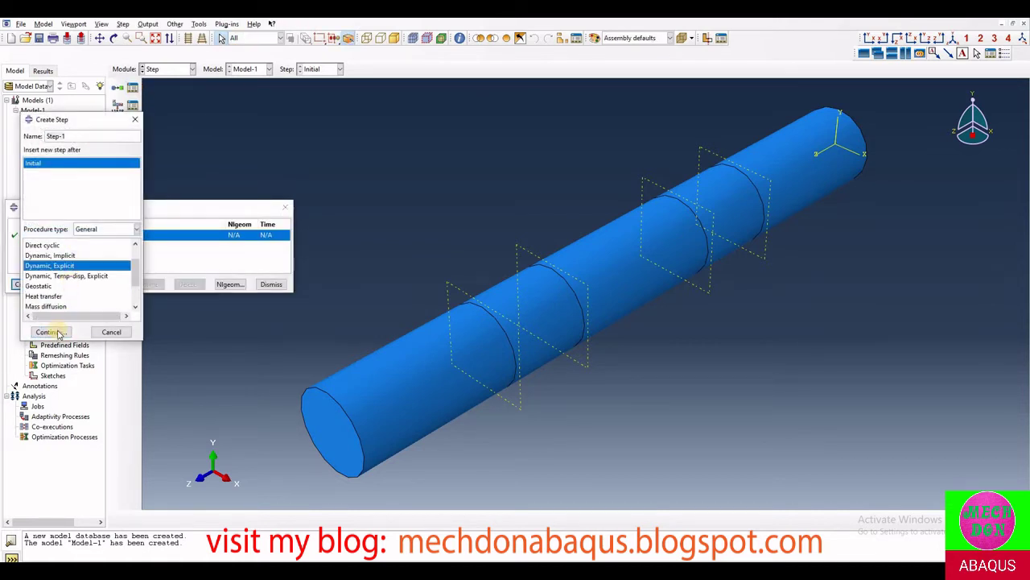
click(51, 331)
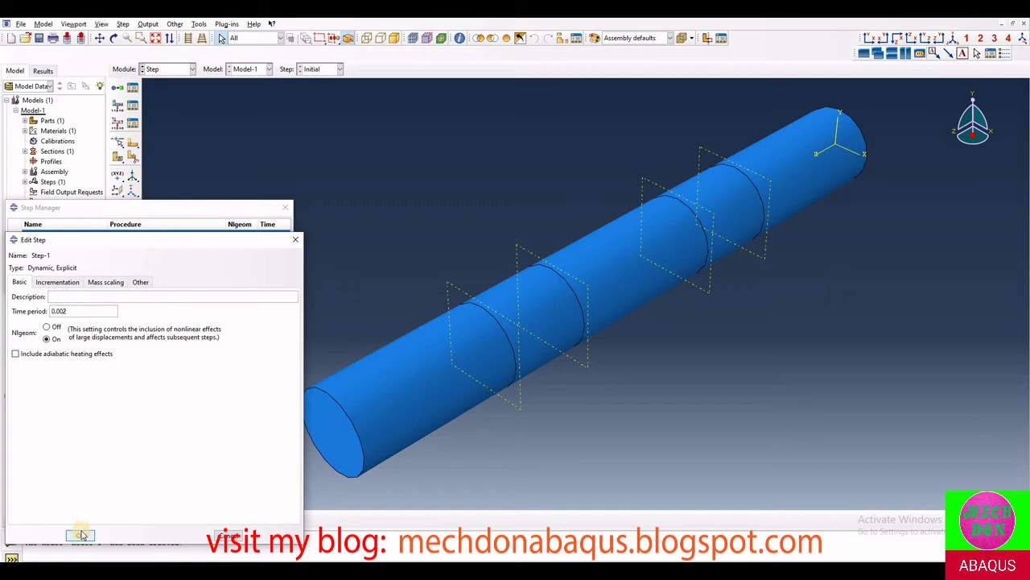
- Add semi-automatic mass scaling for the whole model with a target time increment of 1e-5 and no scale factor, and accept the step
click(60, 284)
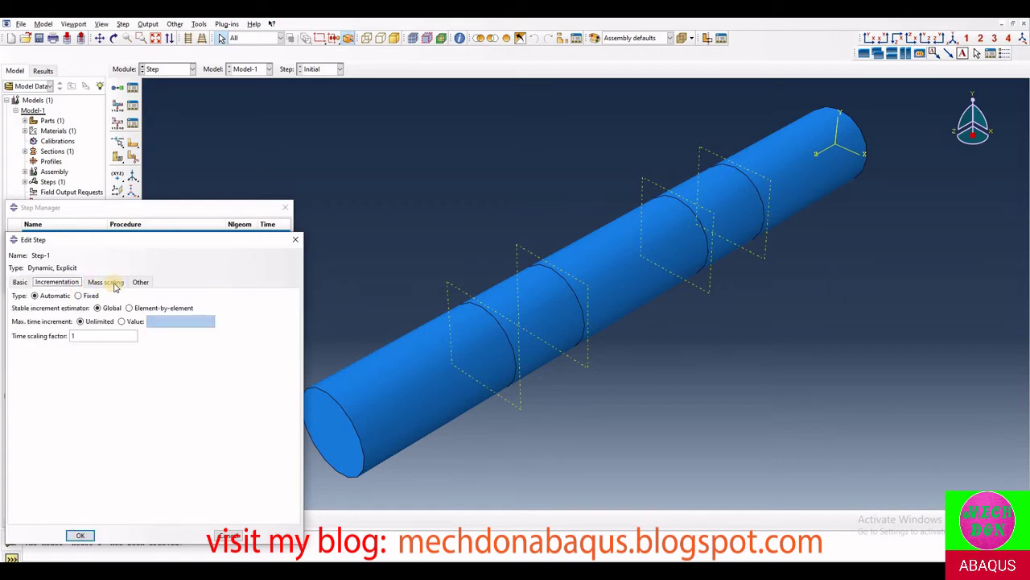
click(115, 286)
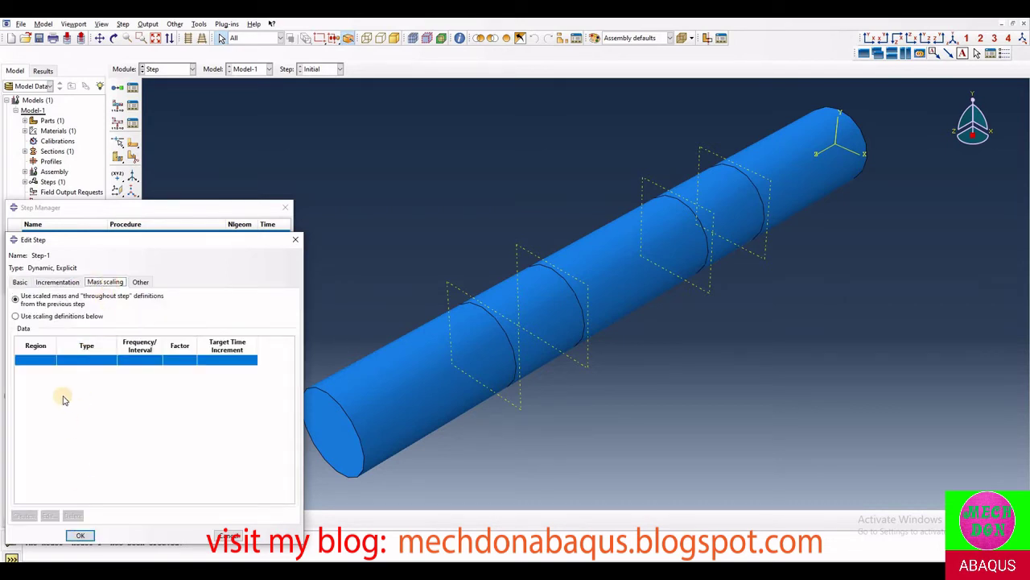
click(46, 316)
click(30, 518)
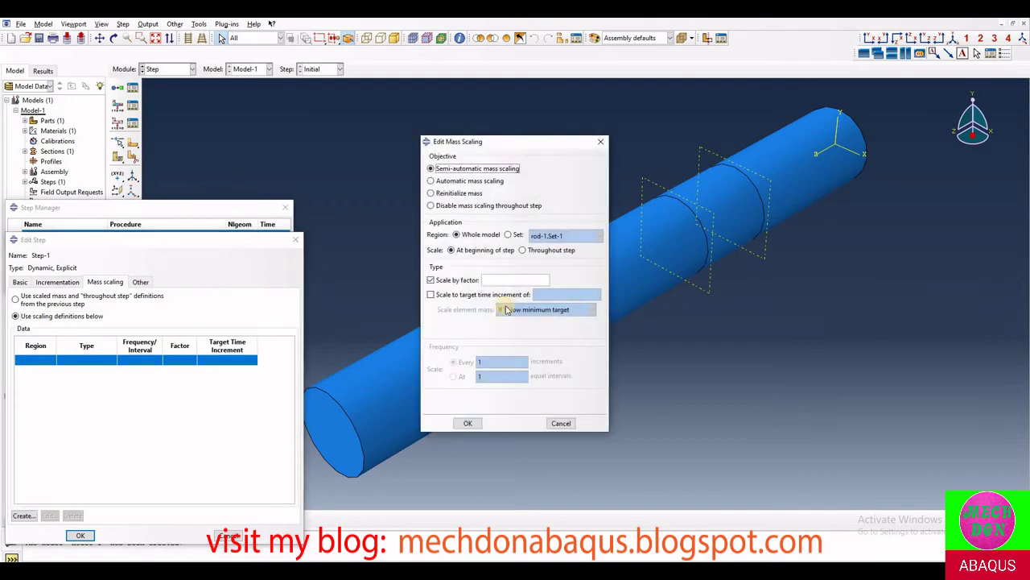
click(495, 296)
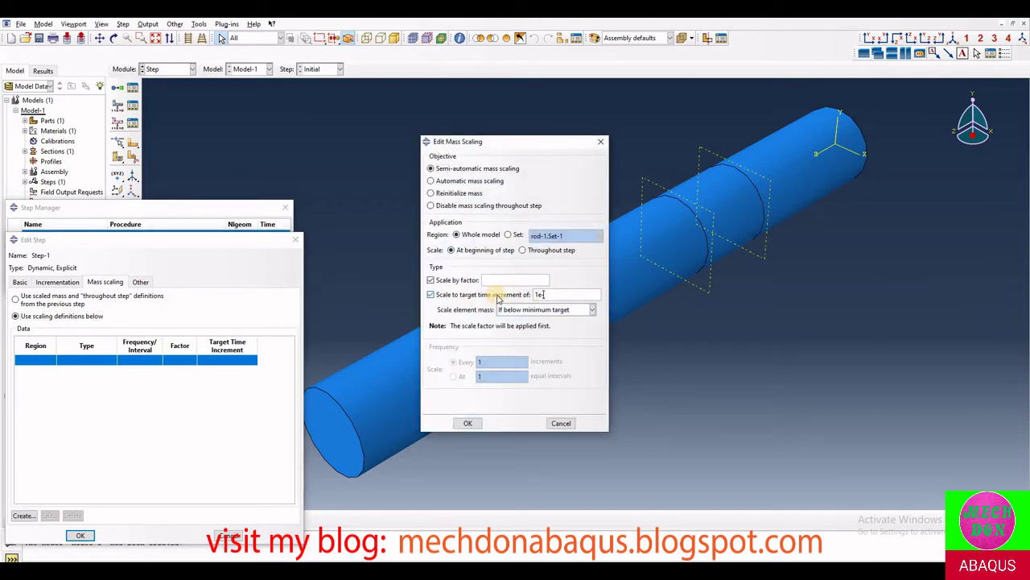
click(456, 280)
click(473, 424)
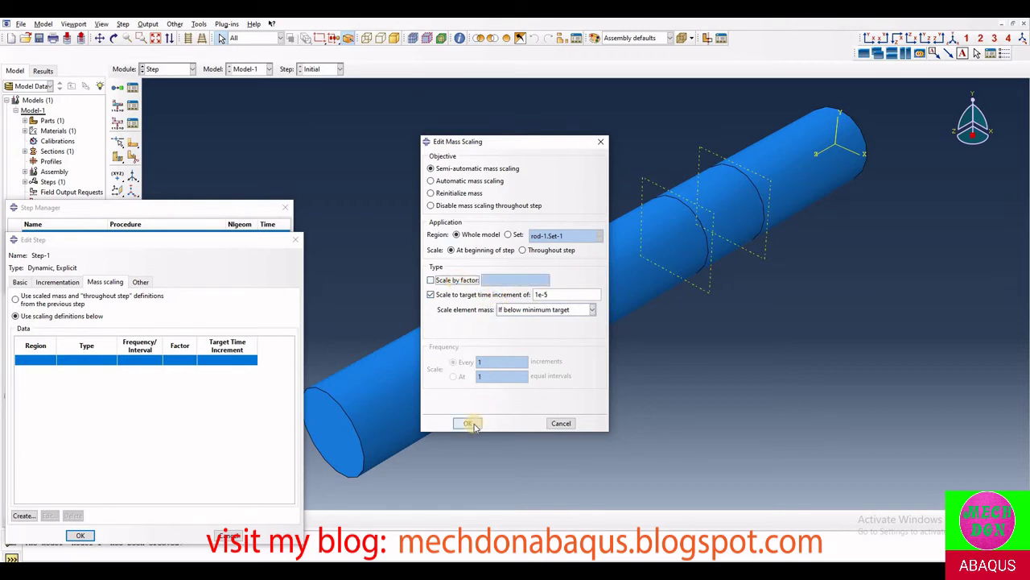
click(83, 534)
click(267, 281)
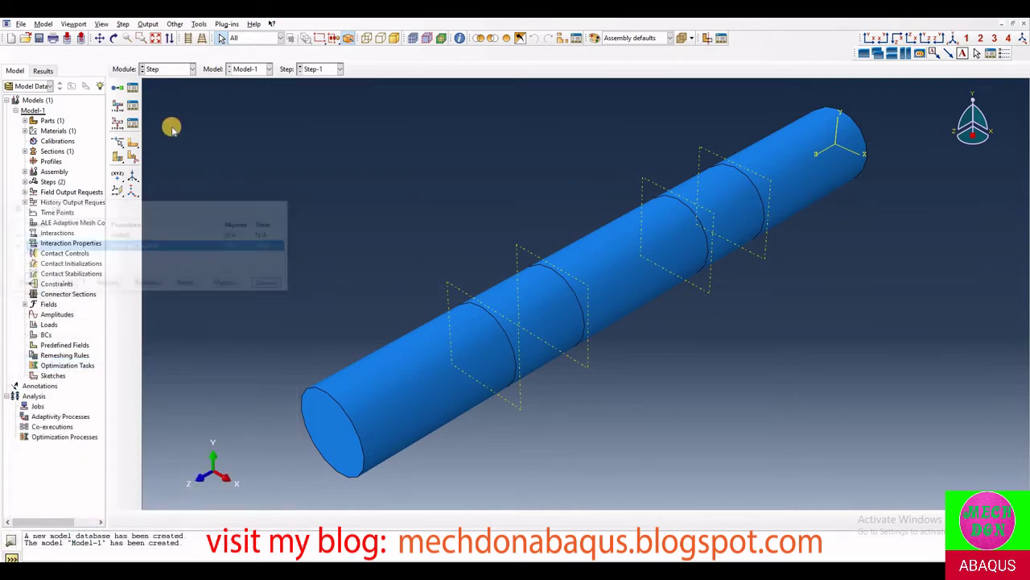
- Edit the F-Output-1 field output request to include the tensile damage variable DAMAGET
click(135, 107)
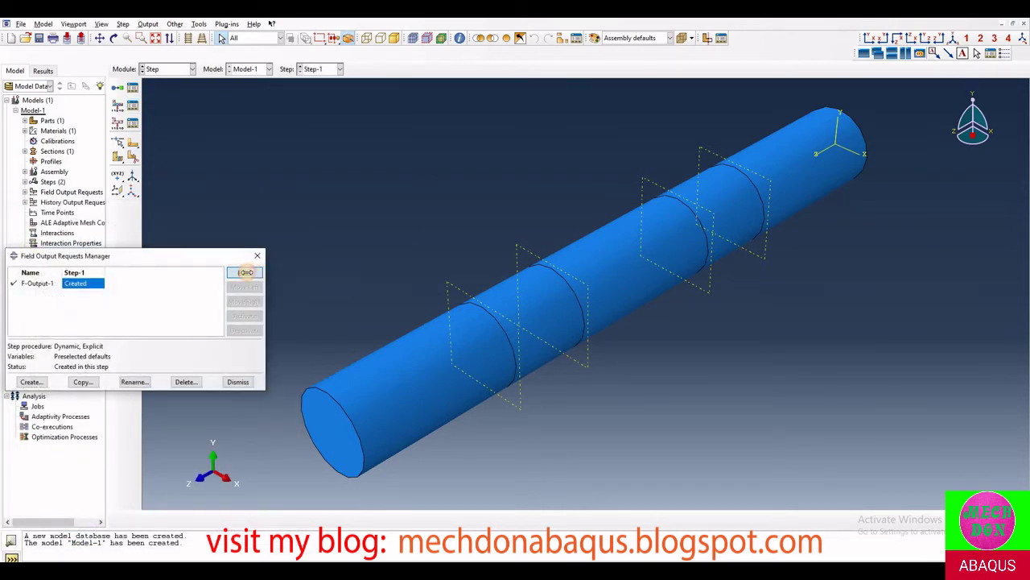
click(245, 272)
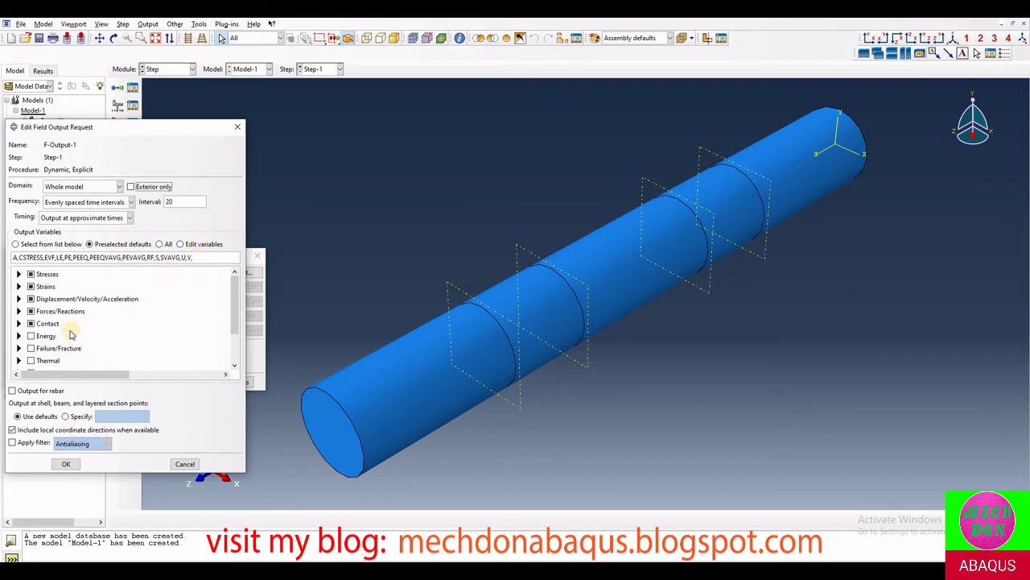
scroll(71, 334, down, 2)
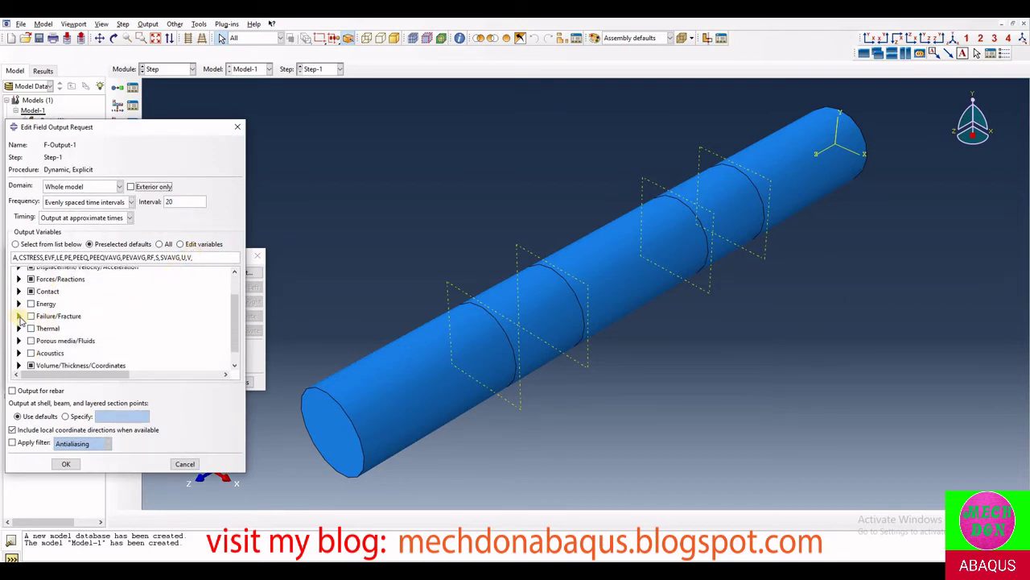
click(19, 316)
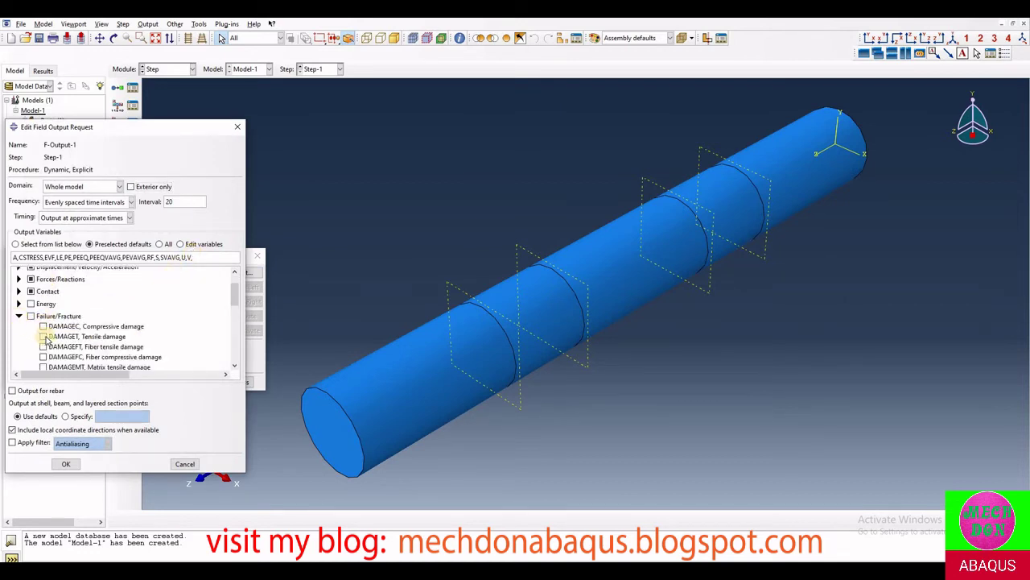
click(45, 337)
- Add the STATUS variable from the State/Field/User/Time group to the field output request
scroll(48, 338, down, 12)
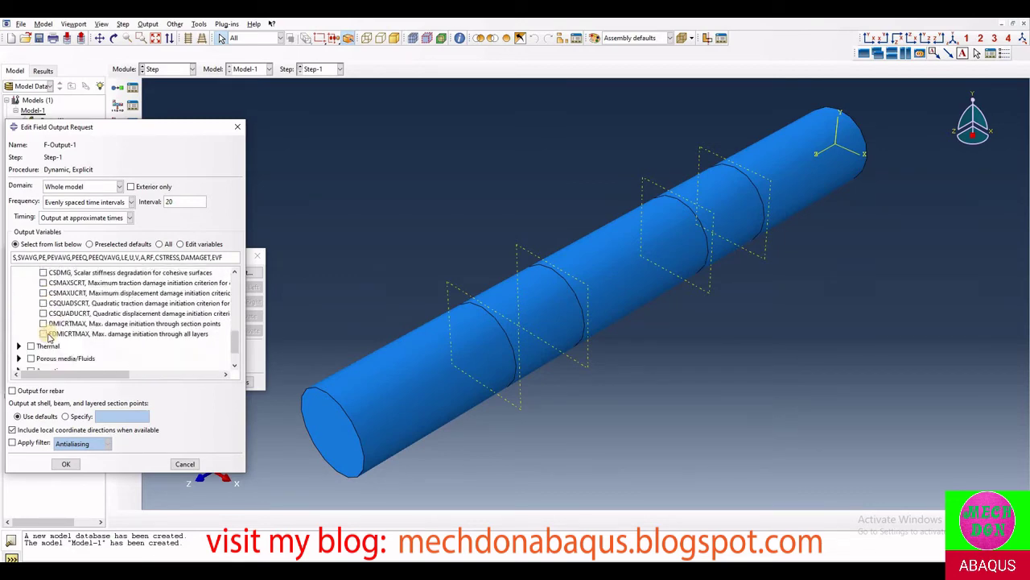
scroll(48, 338, down, 2)
click(19, 362)
scroll(36, 352, down, 6)
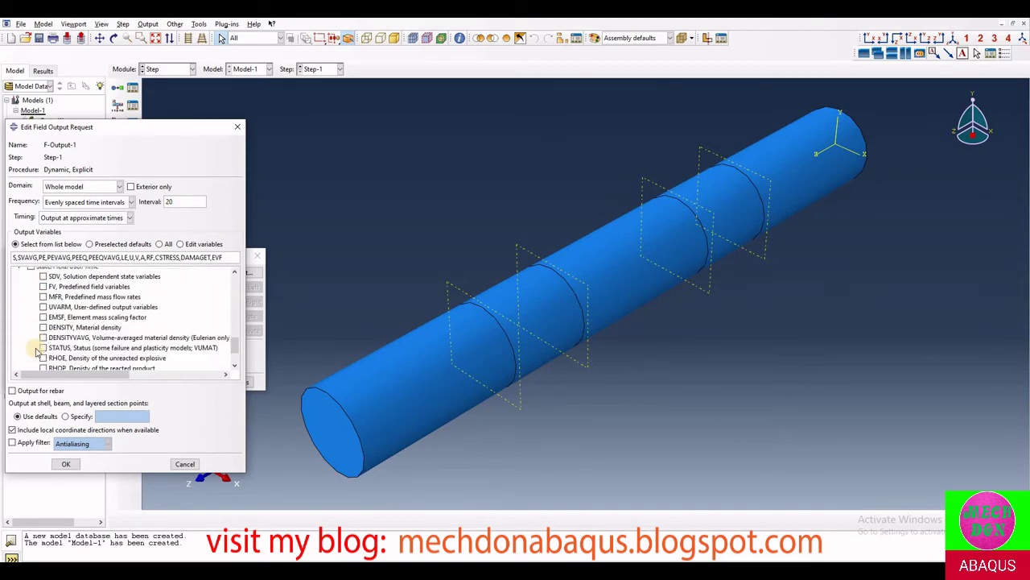
click(43, 348)
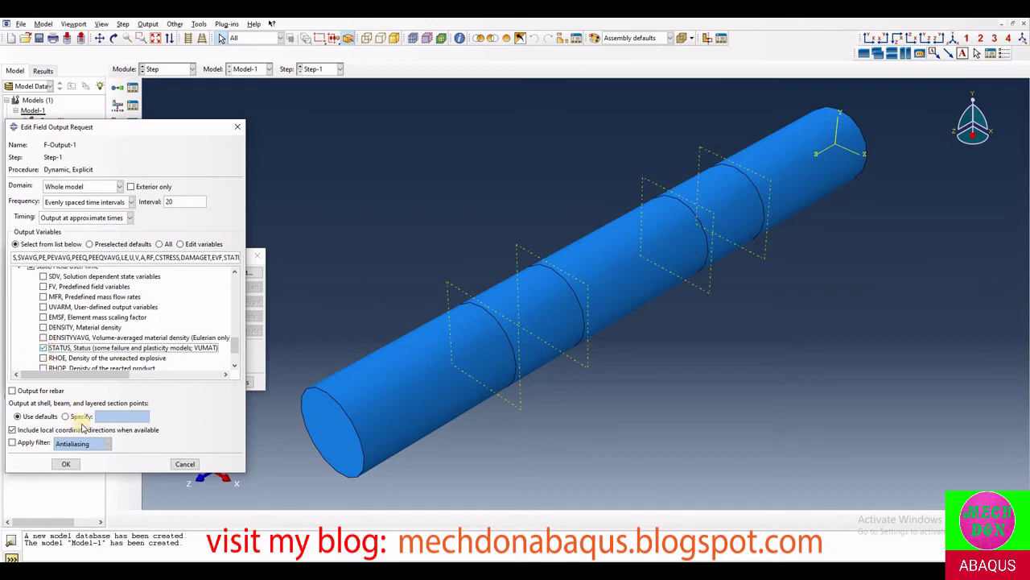
- Accept the edited field output request, close its manager and switch to the Load module
click(69, 464)
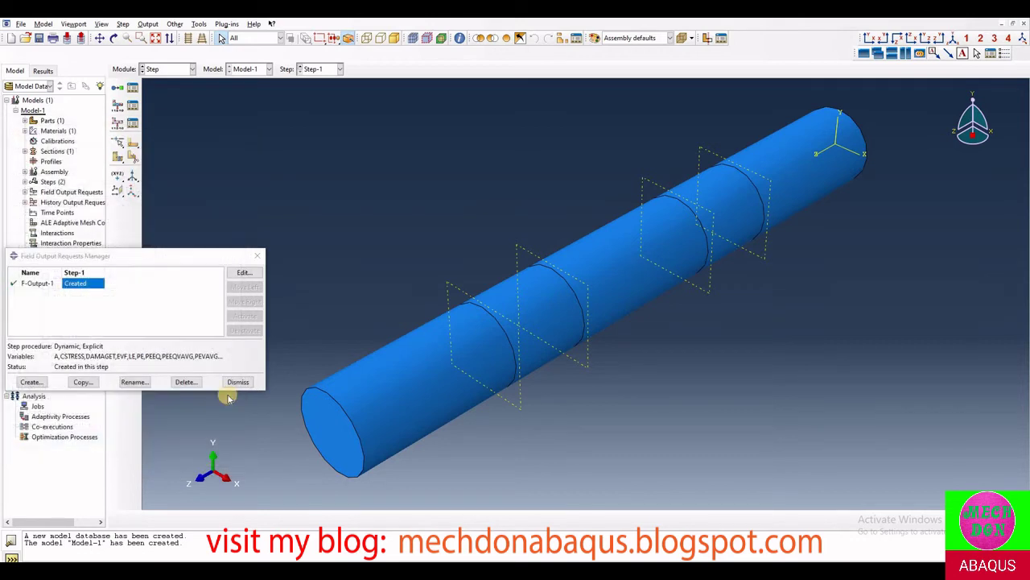
click(236, 384)
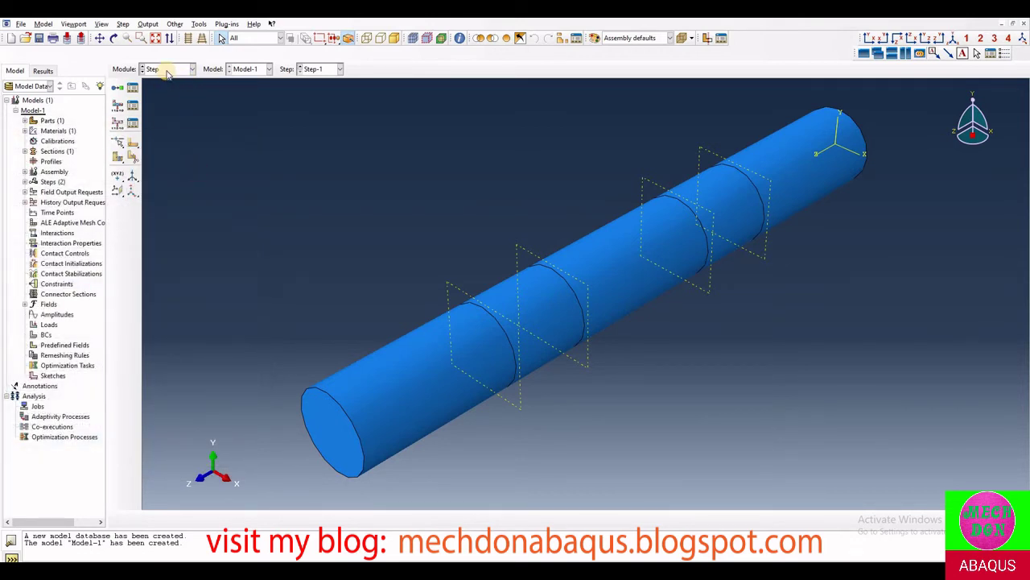
click(168, 71)
click(167, 122)
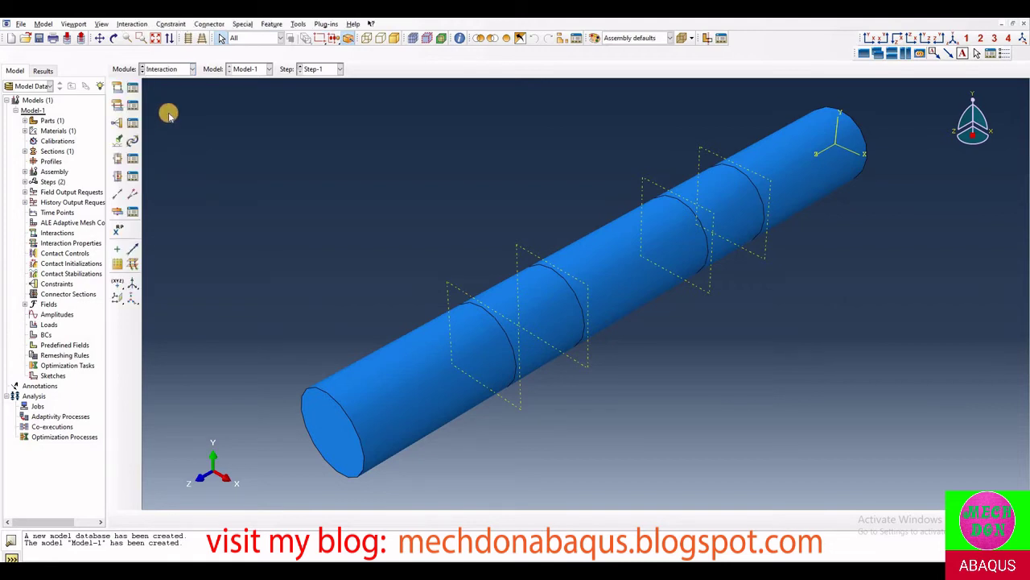
click(166, 71)
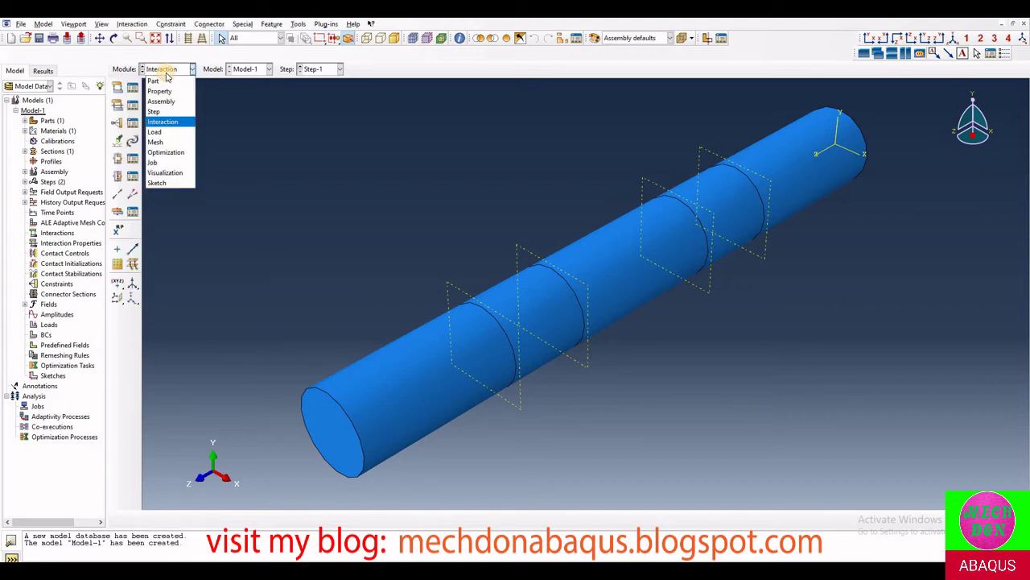
click(158, 132)
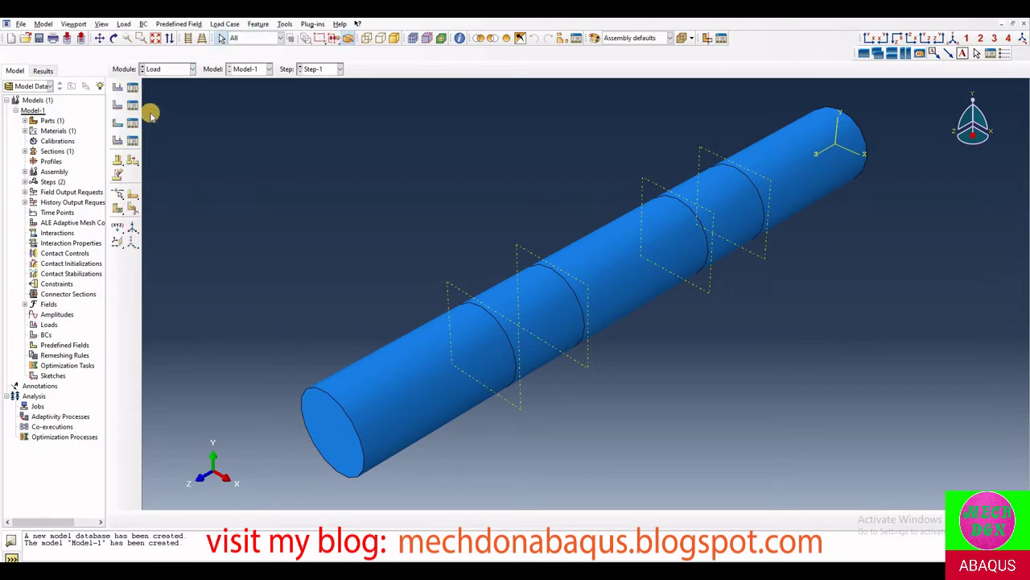
- Create a Symmetry/Antisymmetry/Encastre boundary condition in the Initial step, applying ENCASTRE to the rod's end segment farthest from the origin
click(133, 106)
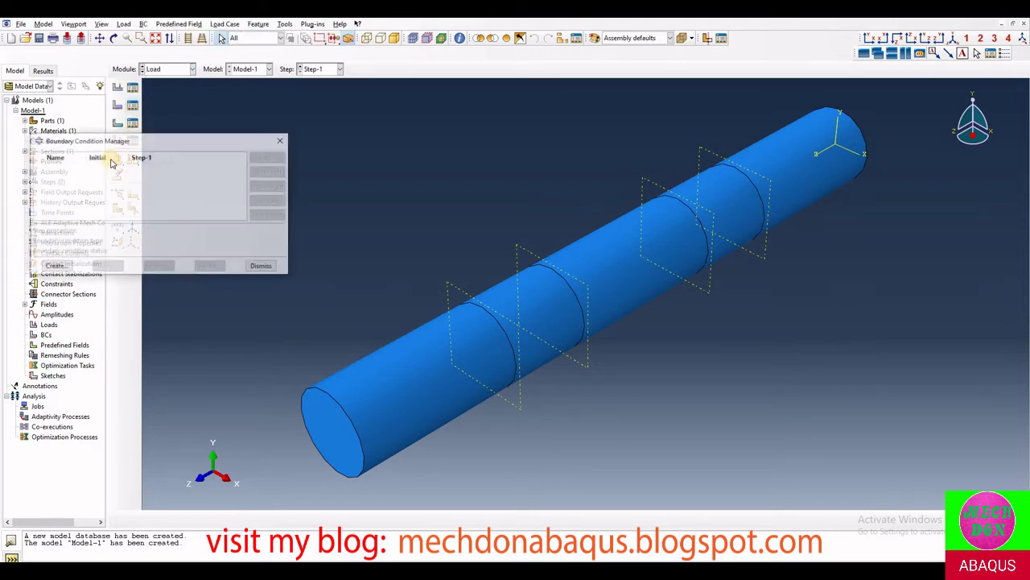
click(53, 265)
click(57, 229)
click(53, 237)
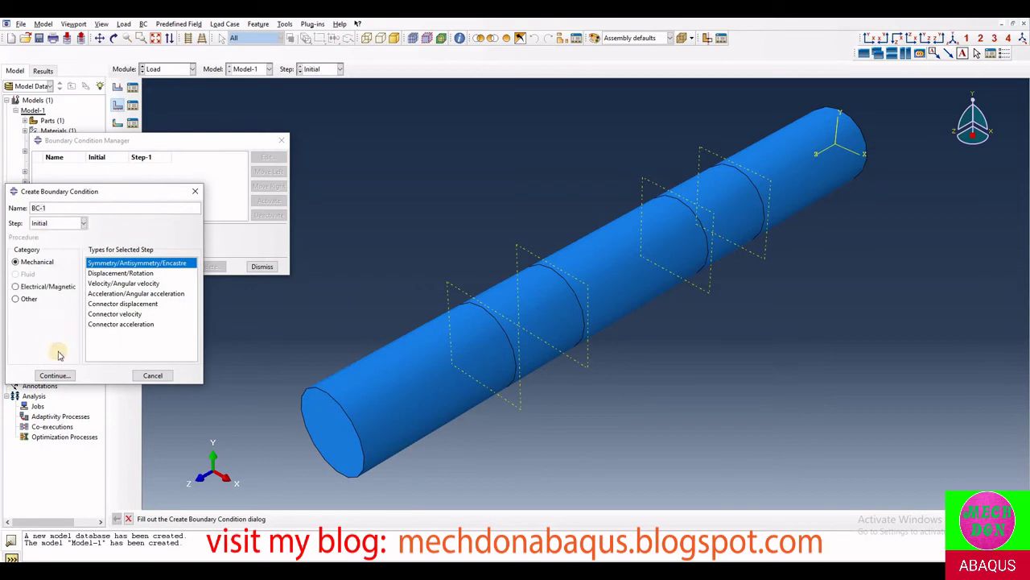
click(56, 375)
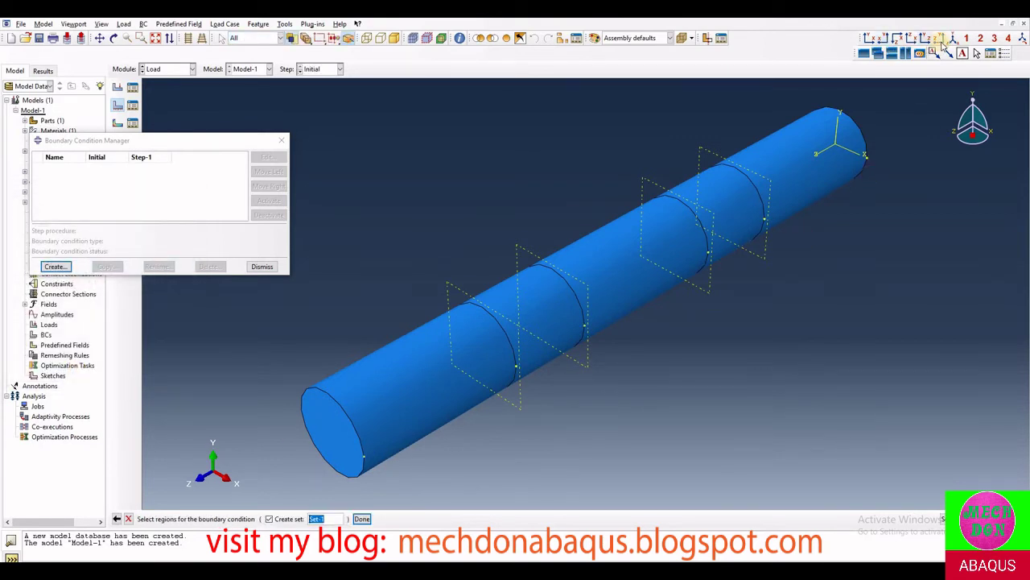
click(939, 39)
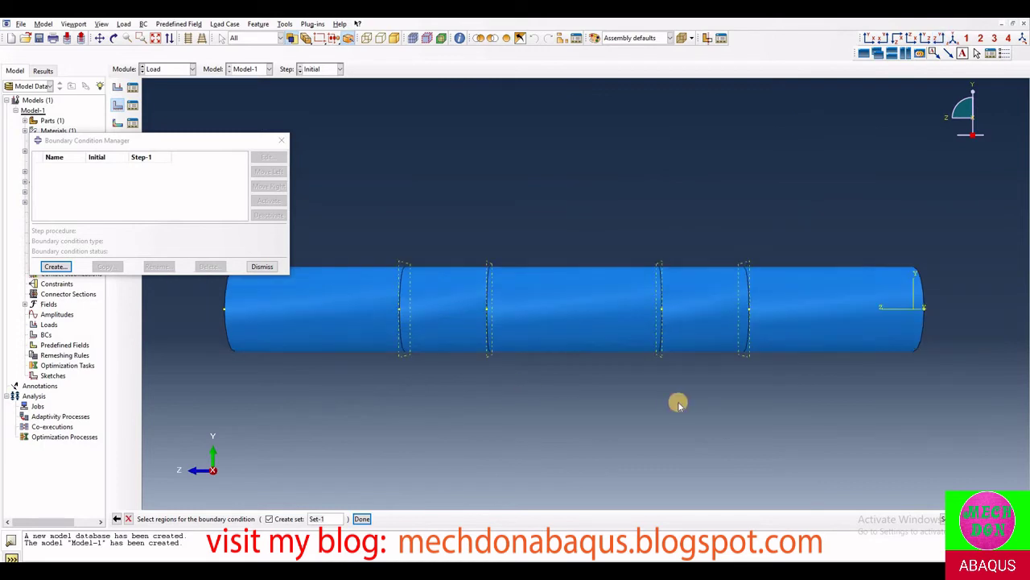
drag(308, 247, 225, 259)
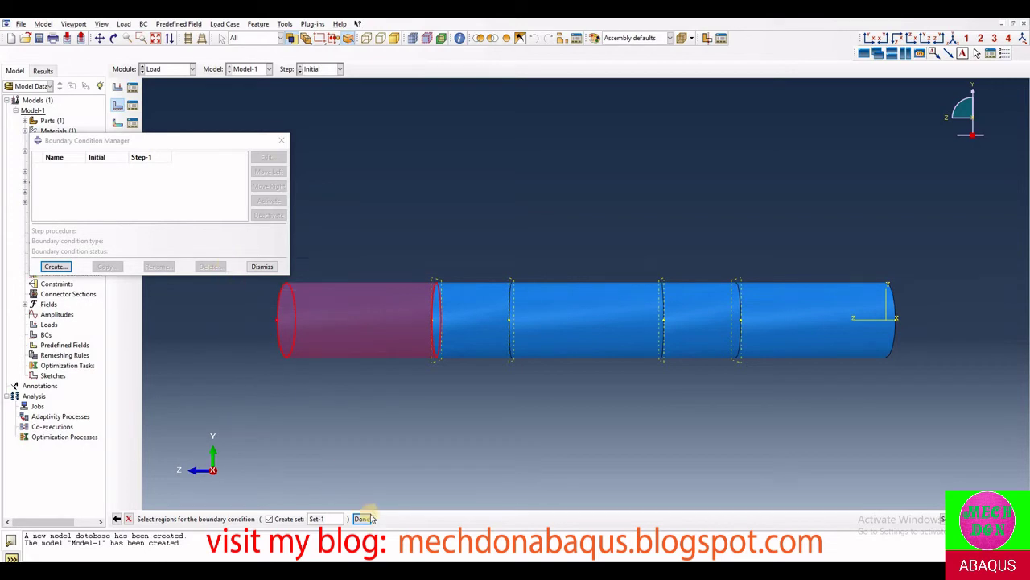
click(361, 518)
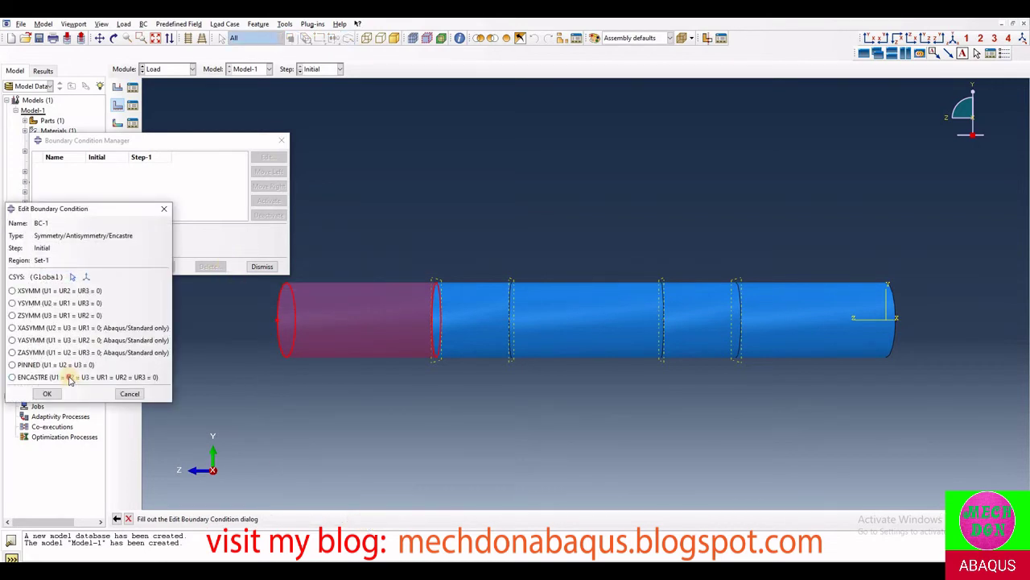
click(70, 377)
click(46, 395)
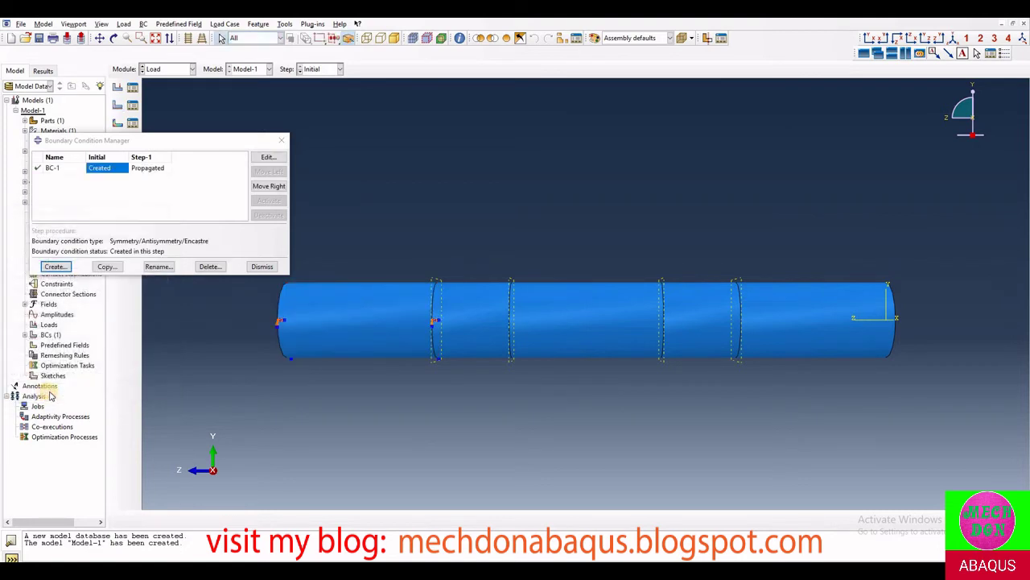
click(955, 39)
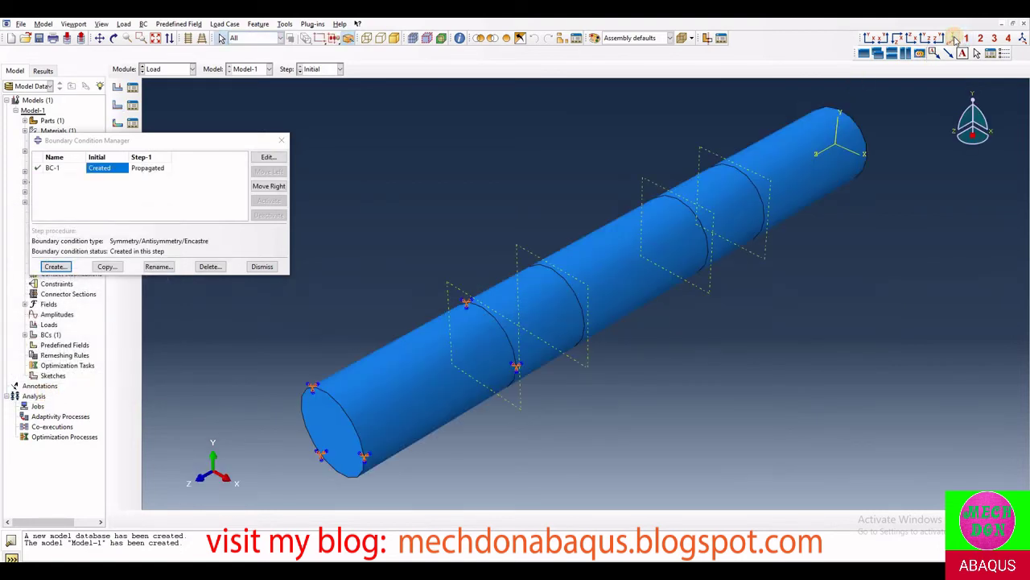
click(942, 39)
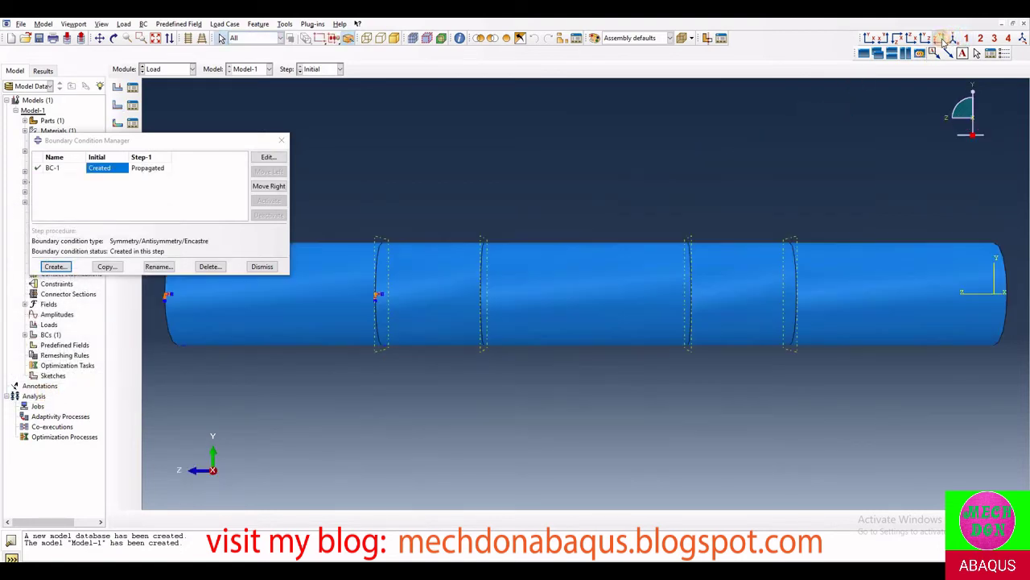
click(262, 267)
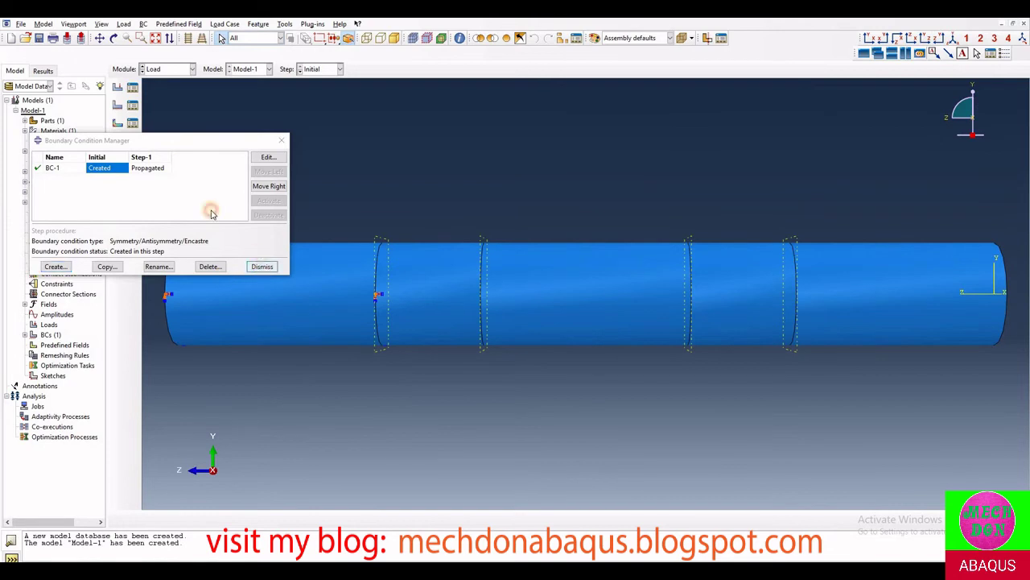
- Create a Velocity predefined field in the Initial step on the rod's end segment at the origin, with a negative V3 component
click(132, 122)
click(30, 239)
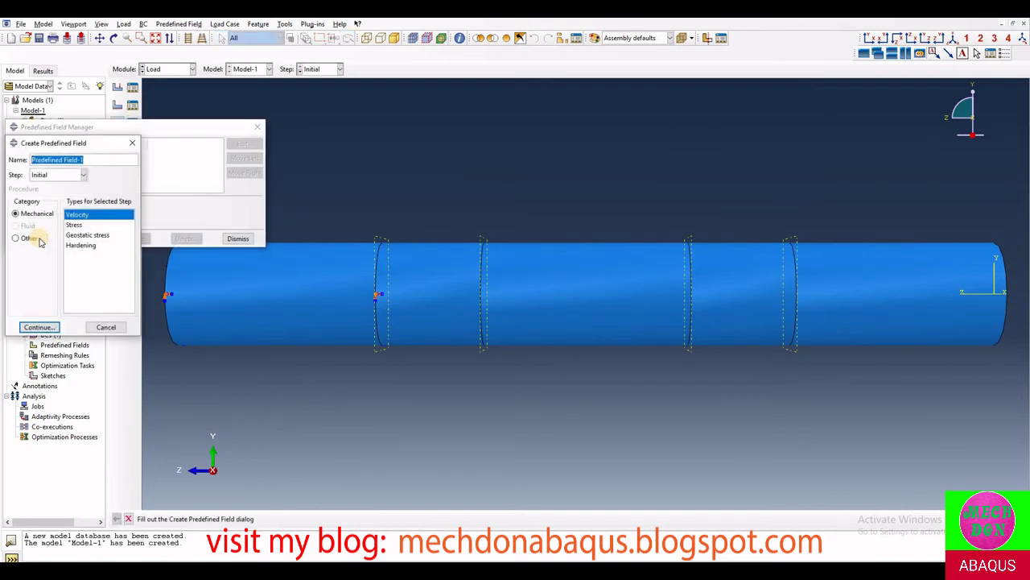
click(36, 328)
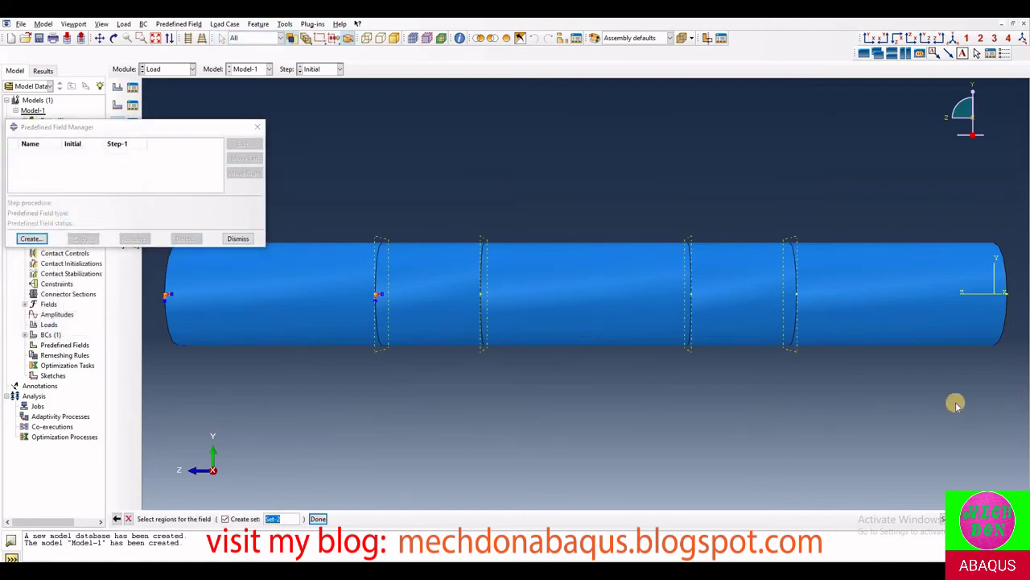
drag(1004, 427, 894, 178)
drag(895, 176, 1024, 412)
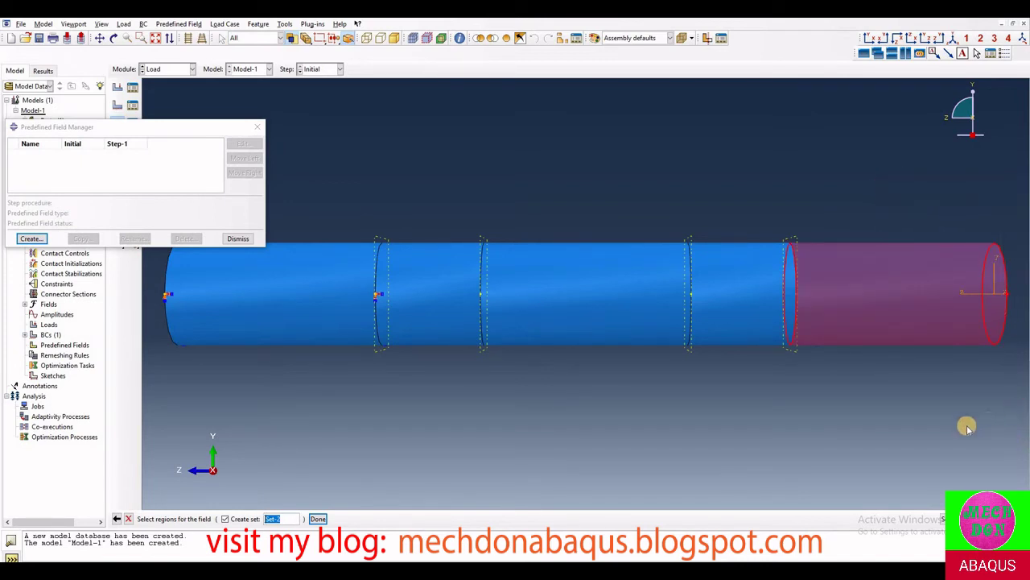
click(319, 520)
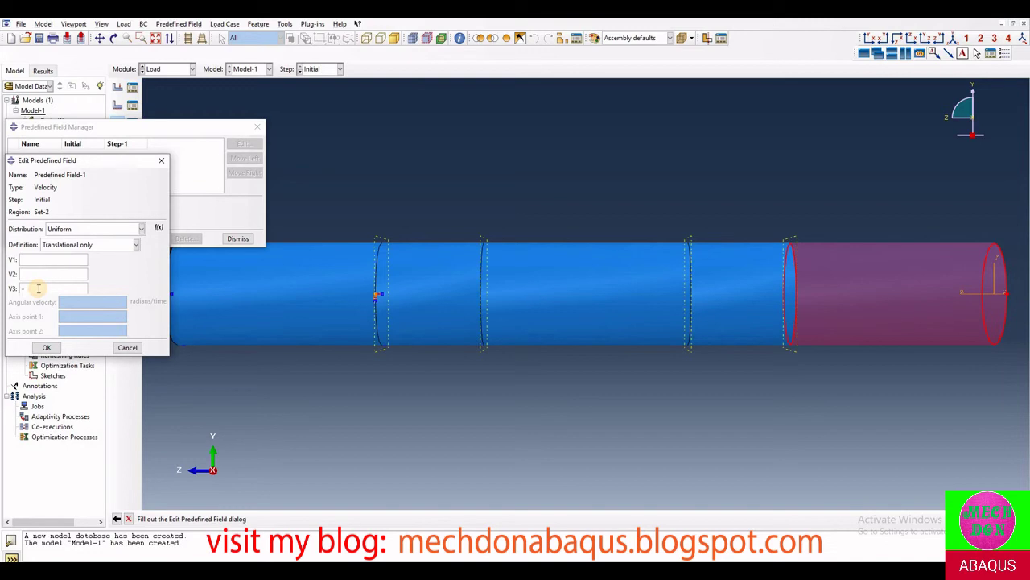
click(45, 347)
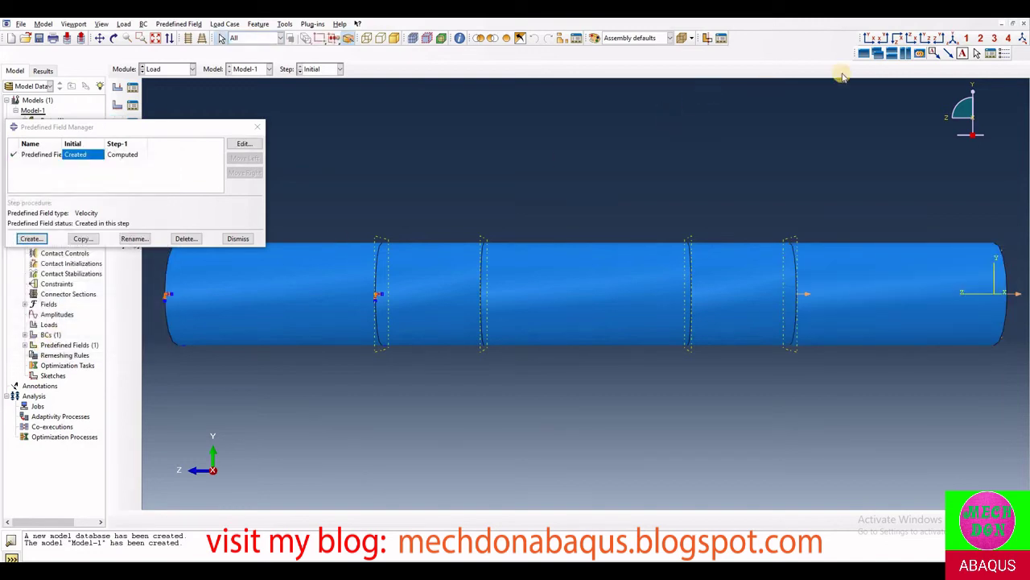
click(954, 40)
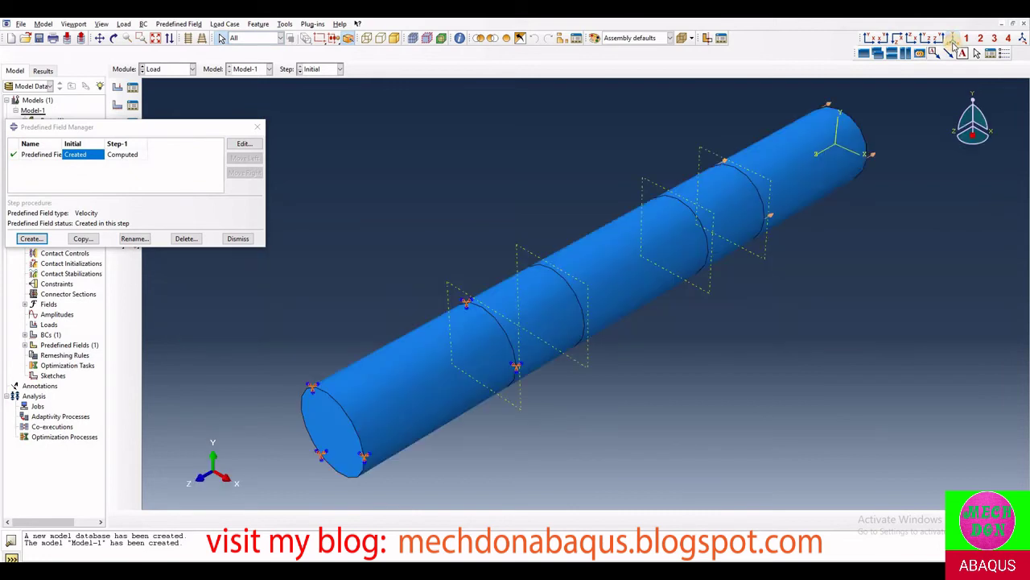
click(257, 129)
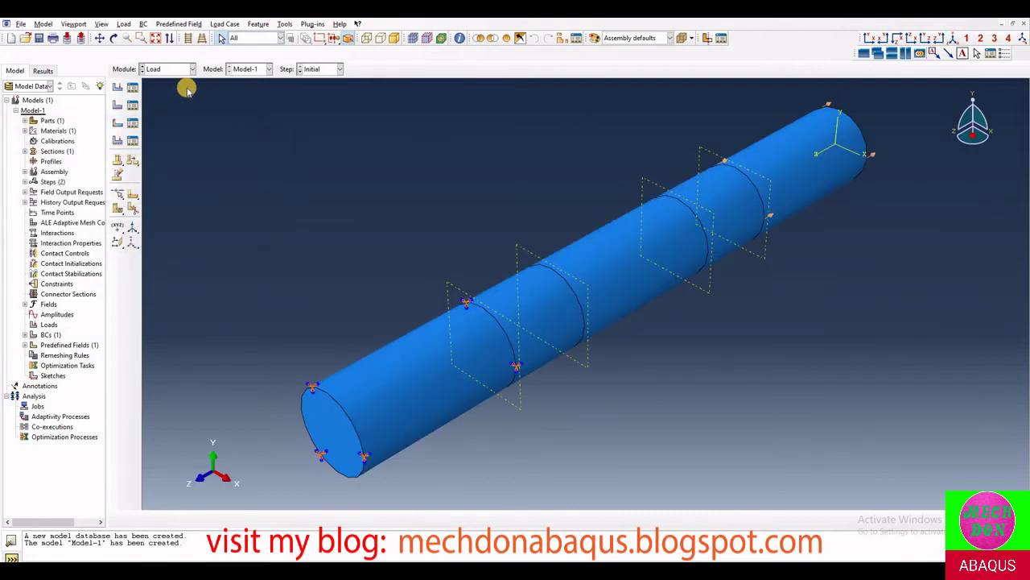
- Switch to the Mesh module for the rod part and assign Hex sweep mesh controls with the advancing front algorithm to all cells
click(169, 70)
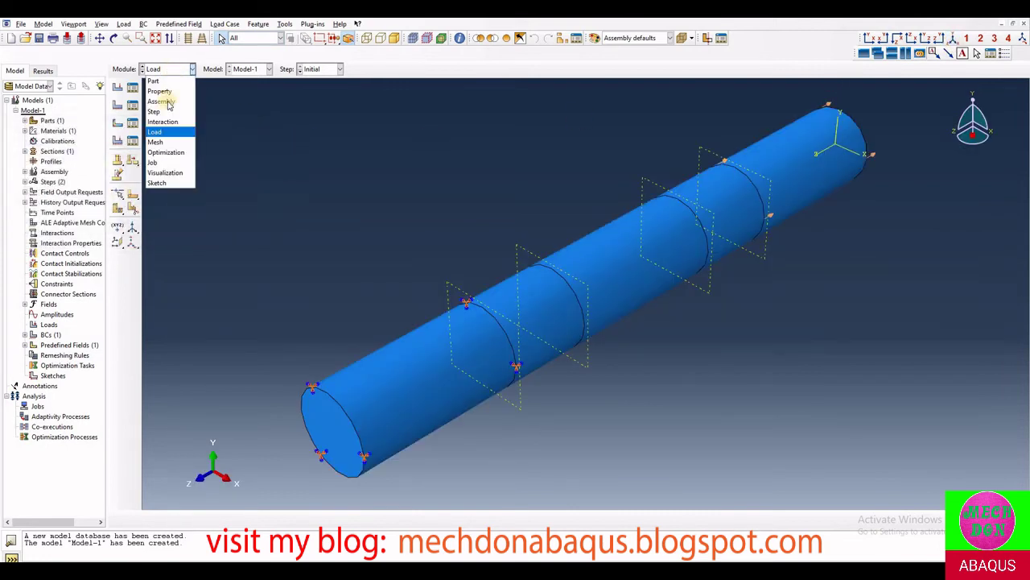
click(160, 144)
click(345, 69)
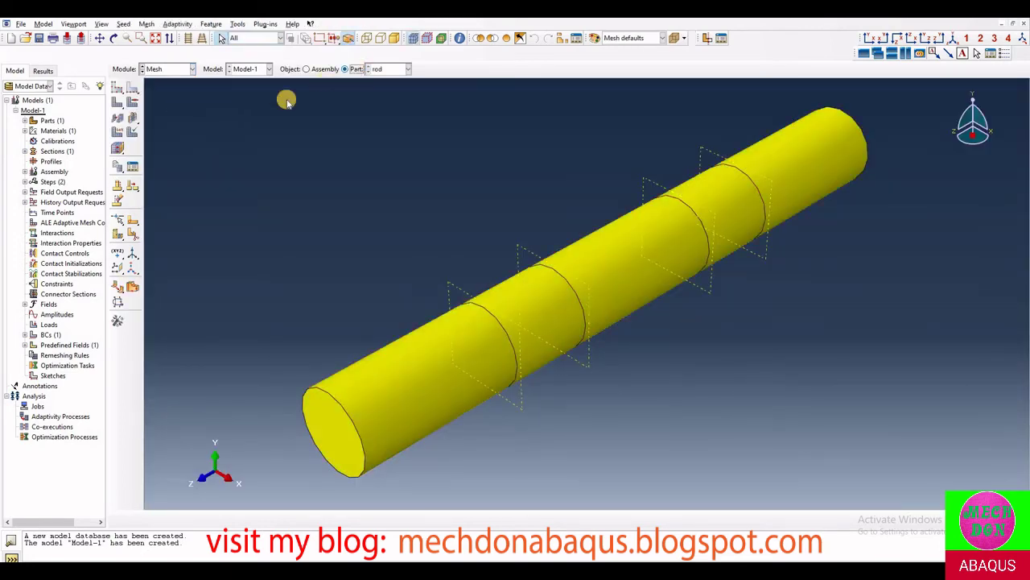
click(134, 110)
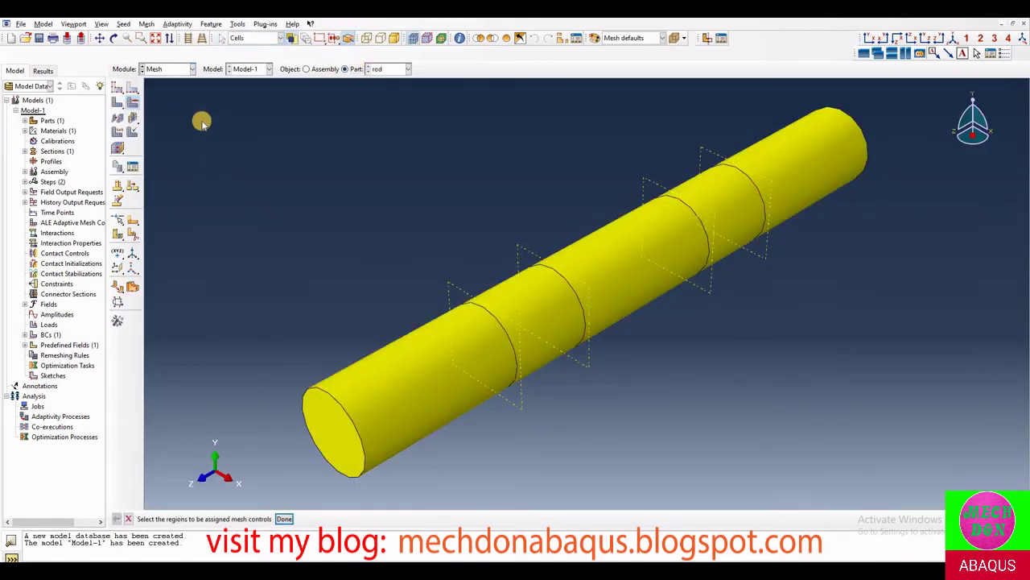
drag(202, 120, 840, 414)
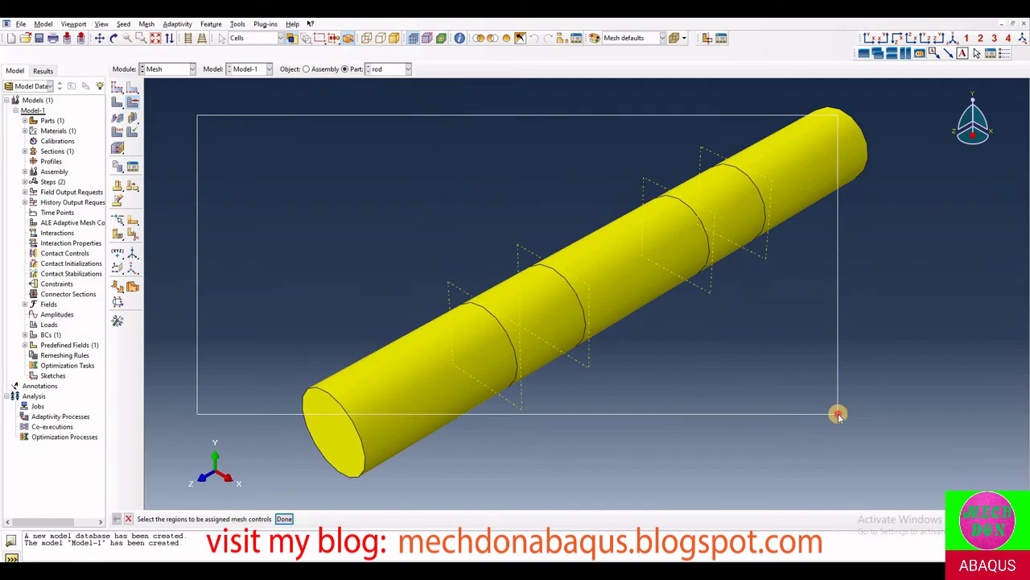
click(284, 519)
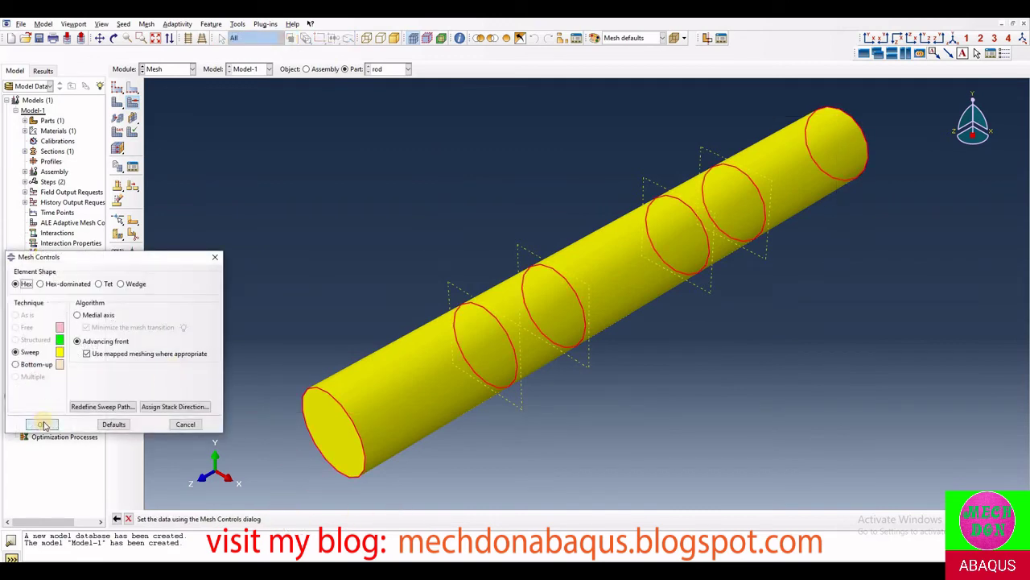
click(43, 424)
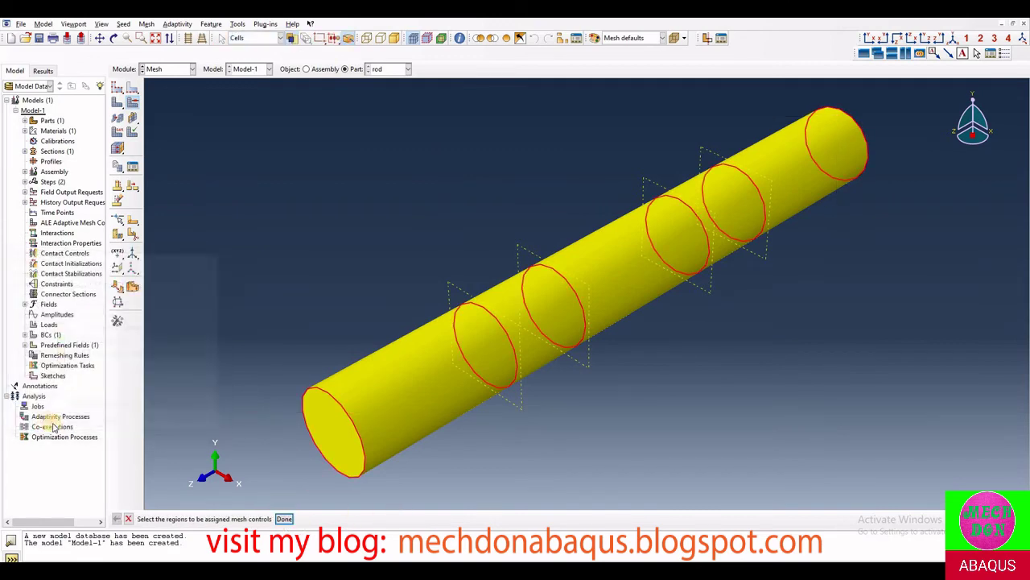
click(284, 519)
- Seed the rod part with an approximate global size of 0.001
click(119, 91)
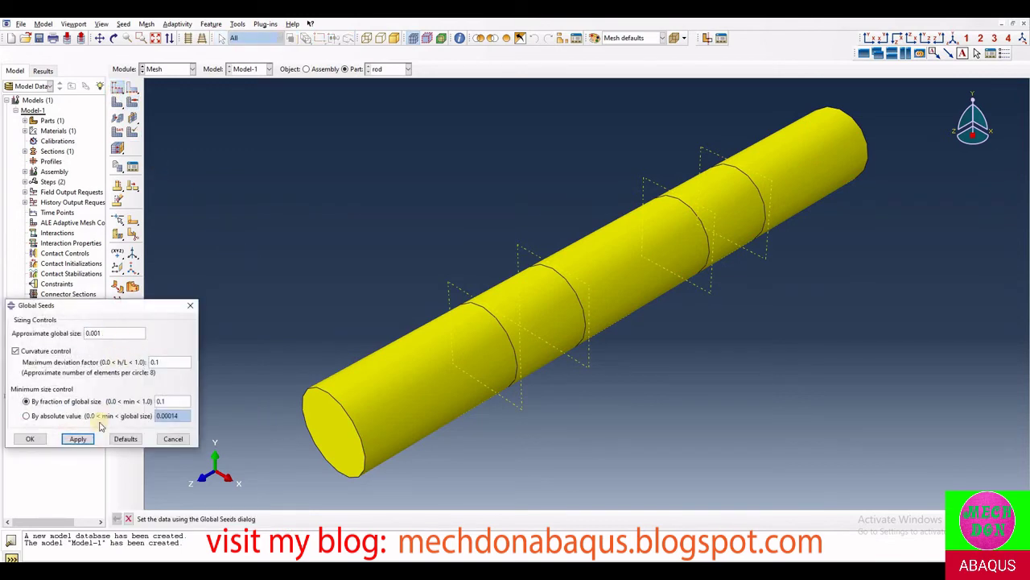
click(80, 439)
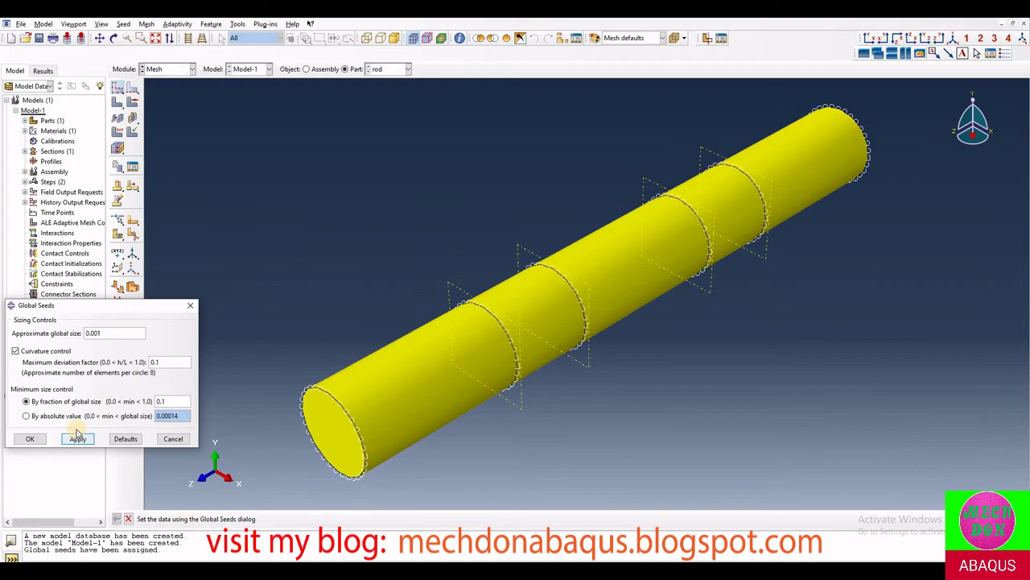
click(32, 438)
- Assign Explicit 3D Stress elements to all rod cells, enabling distortion control, enhanced hourglass control and element deletion
click(117, 132)
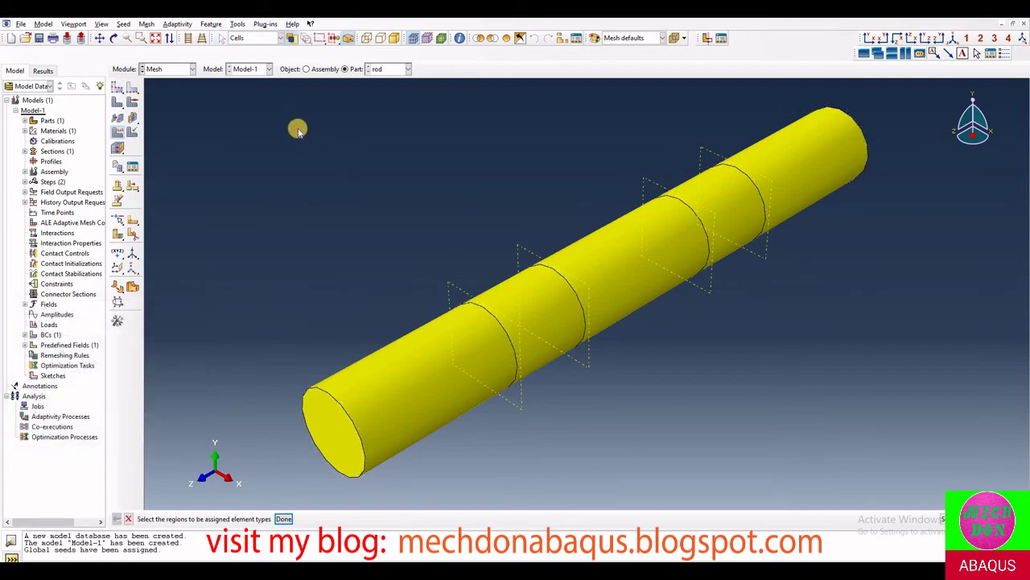
drag(297, 126, 878, 470)
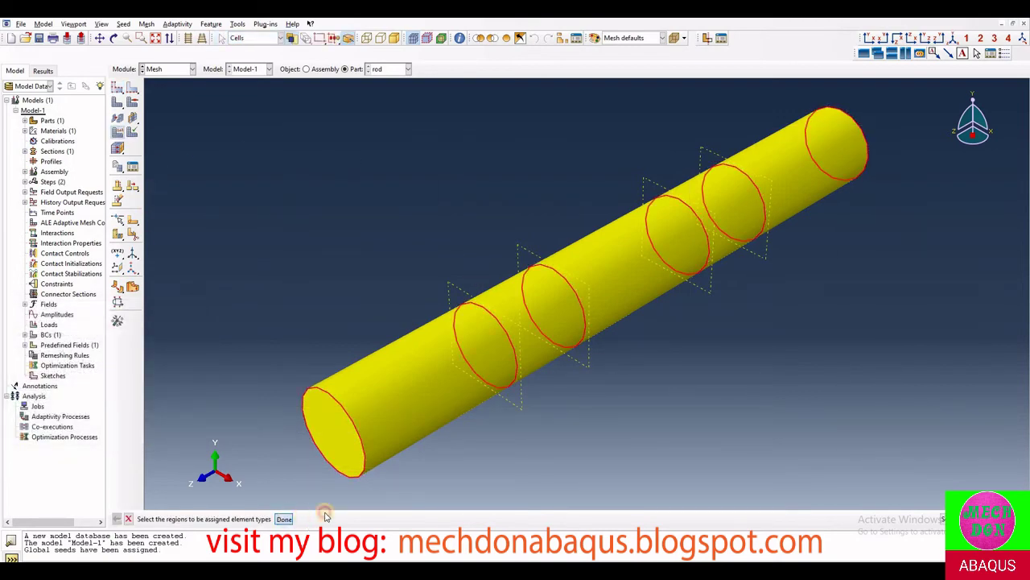
click(284, 519)
click(73, 98)
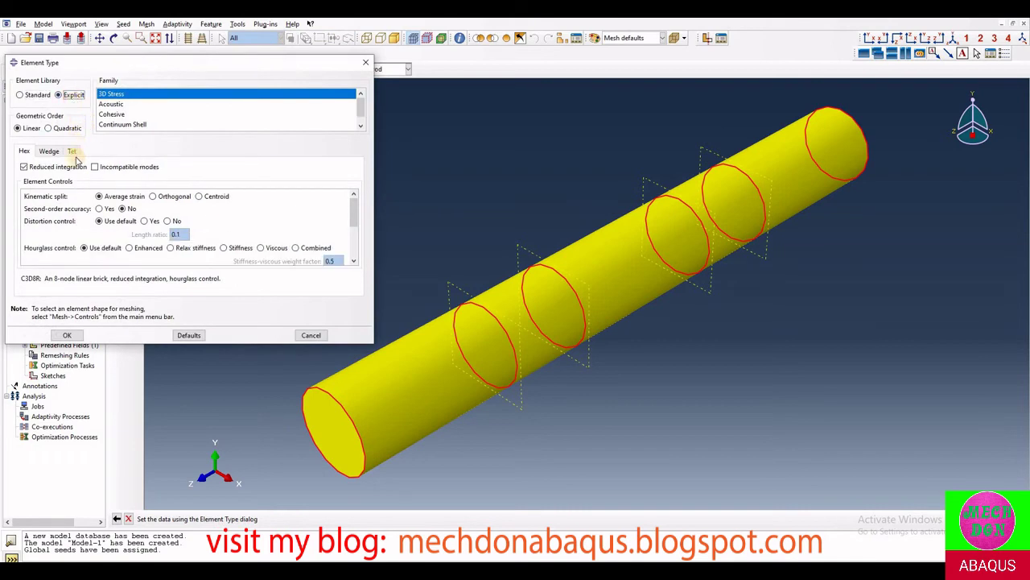
click(149, 221)
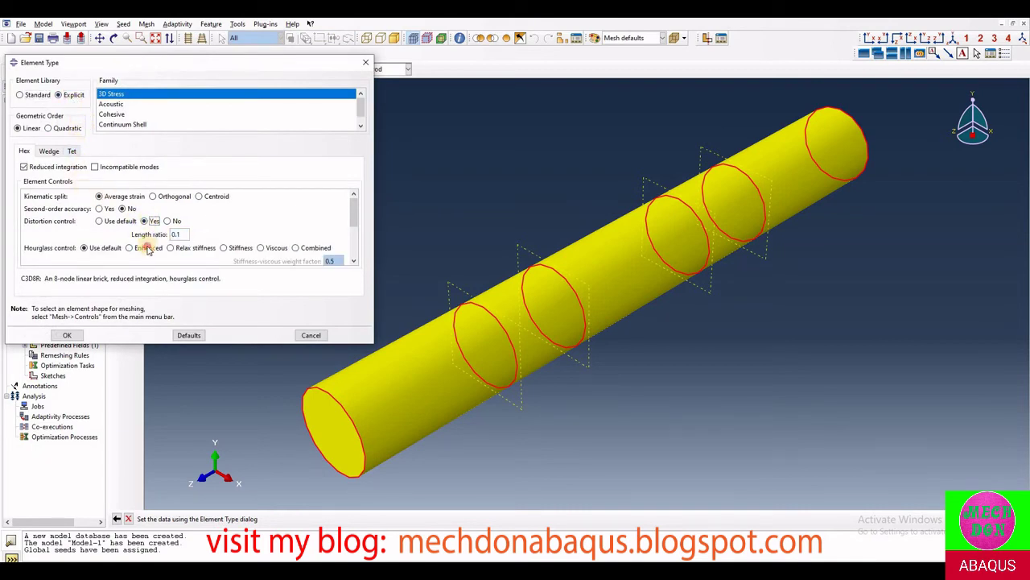
scroll(142, 243, down, 3)
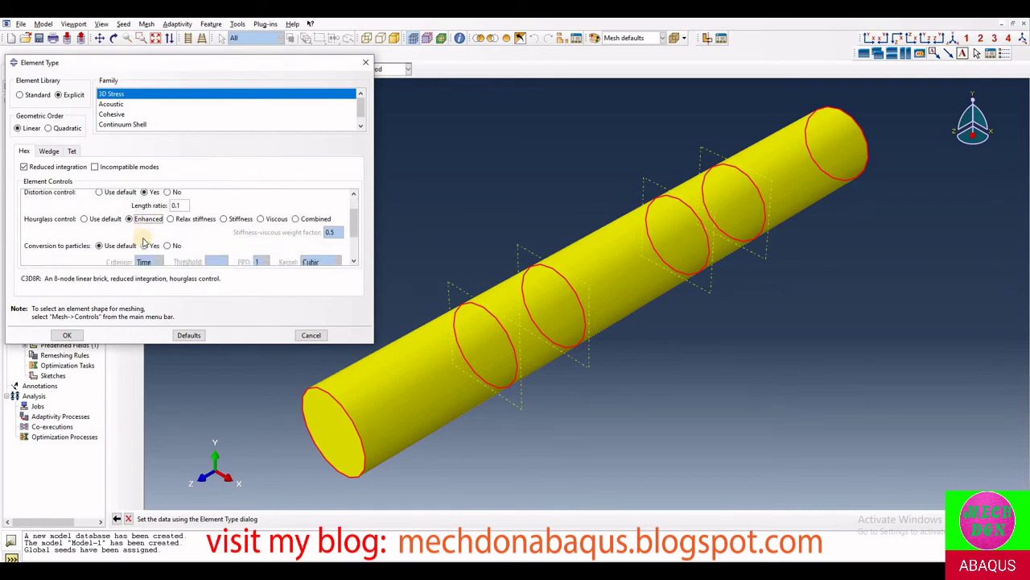
scroll(145, 250, down, 1)
click(152, 245)
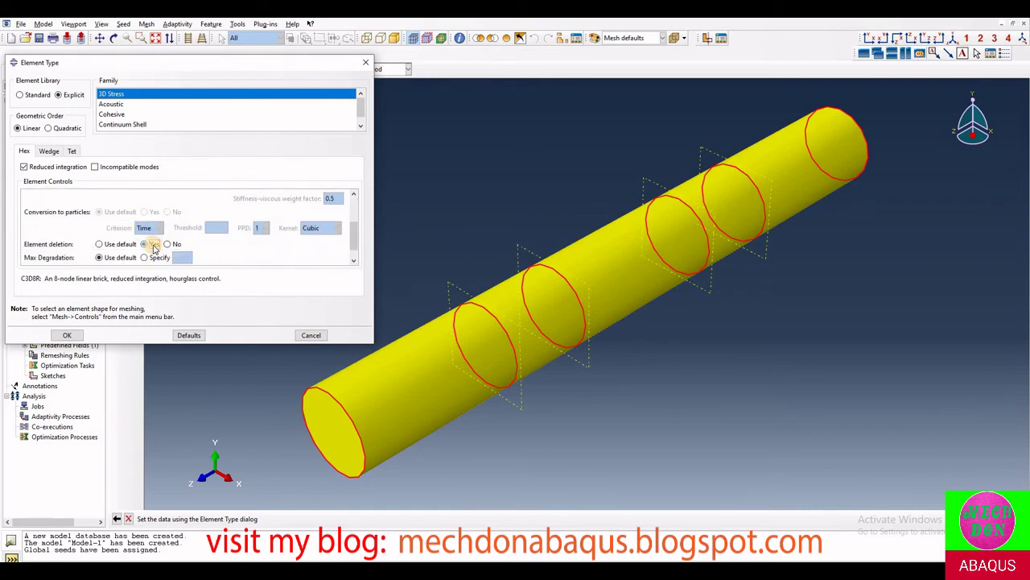
click(69, 335)
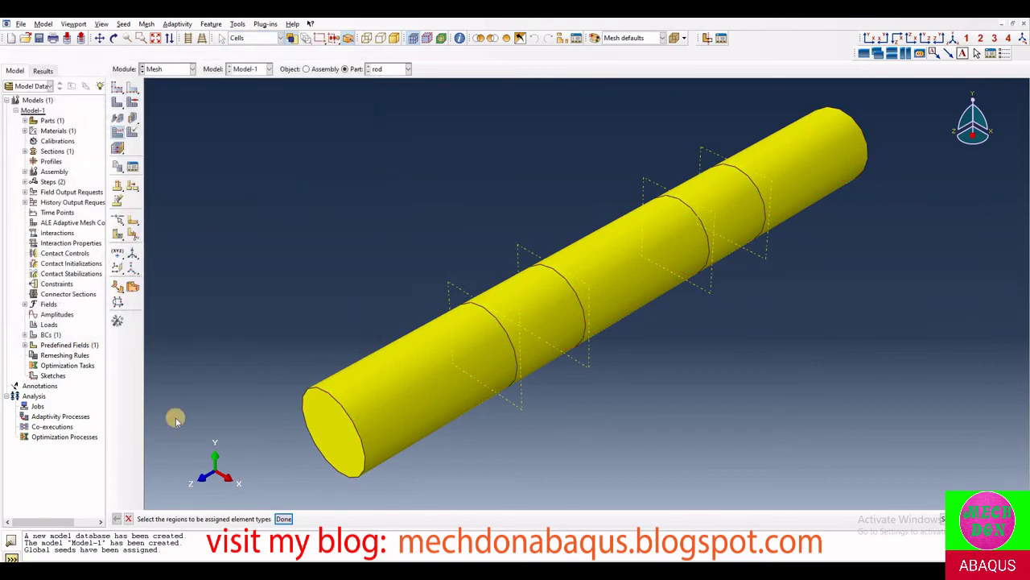
middle_click(275, 485)
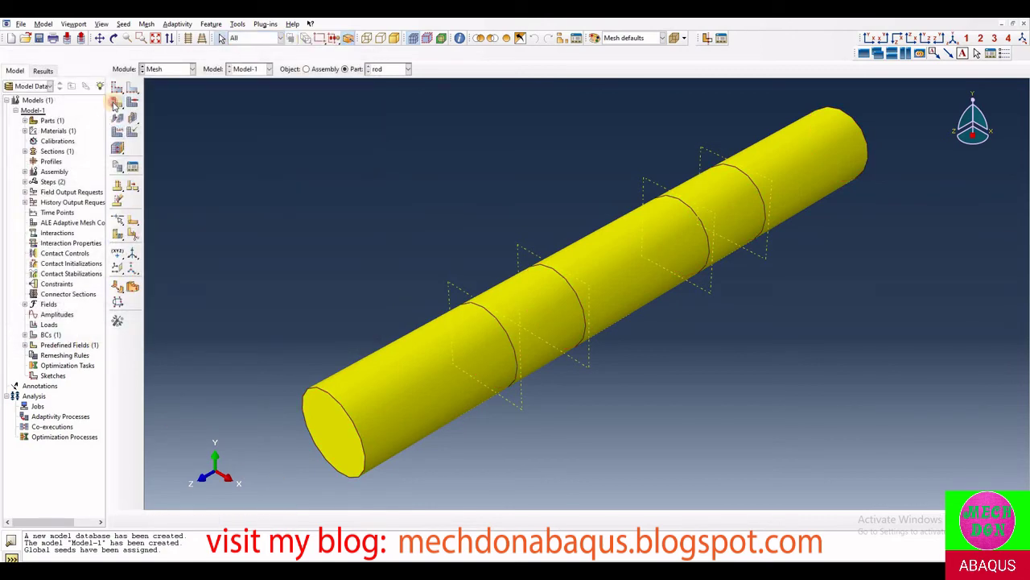
- Generate the mesh on the rod part
click(116, 103)
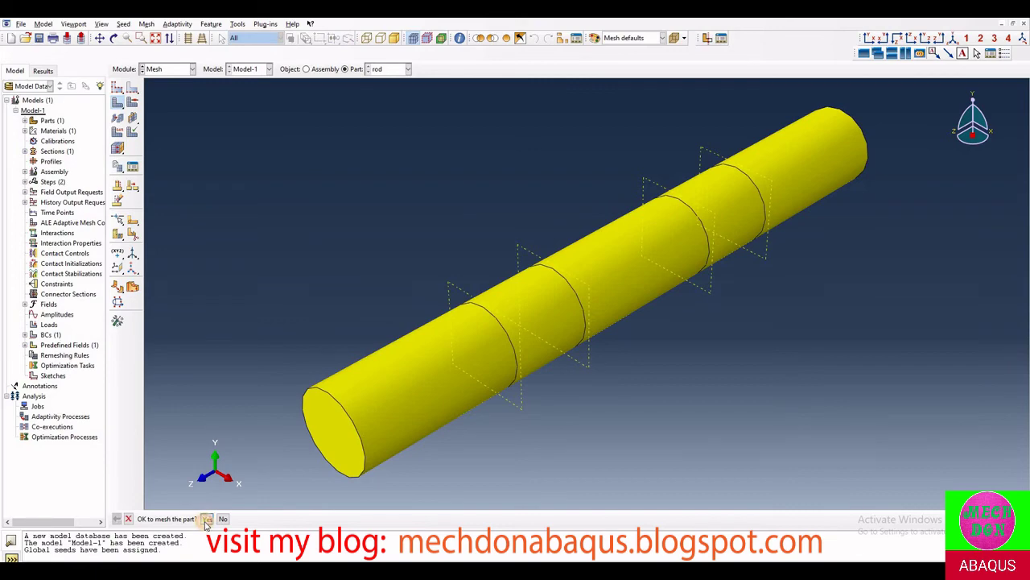
click(206, 519)
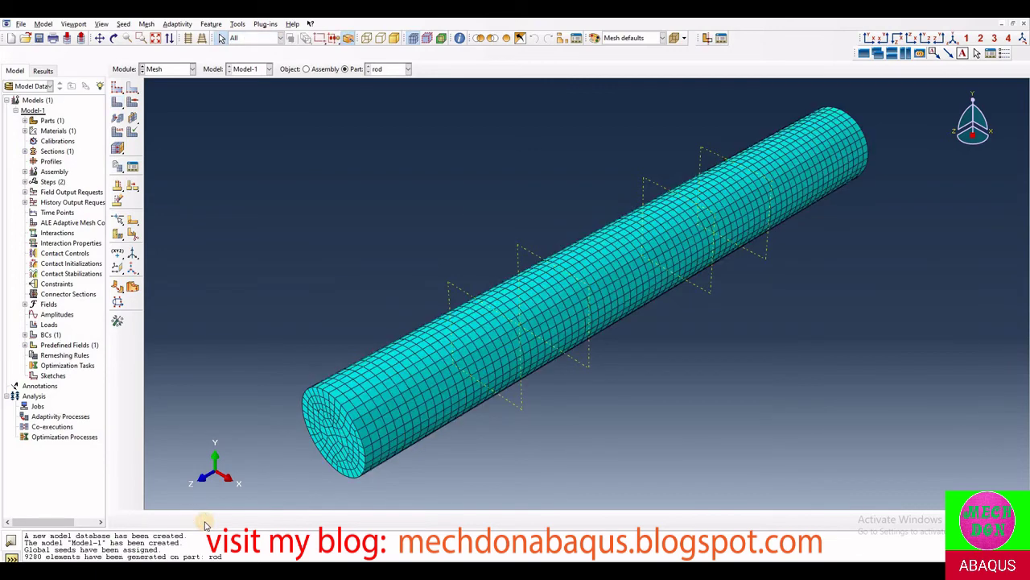
- In the Job module, create Job-6 for Model-1 using 2 processors, and save the model database
click(164, 70)
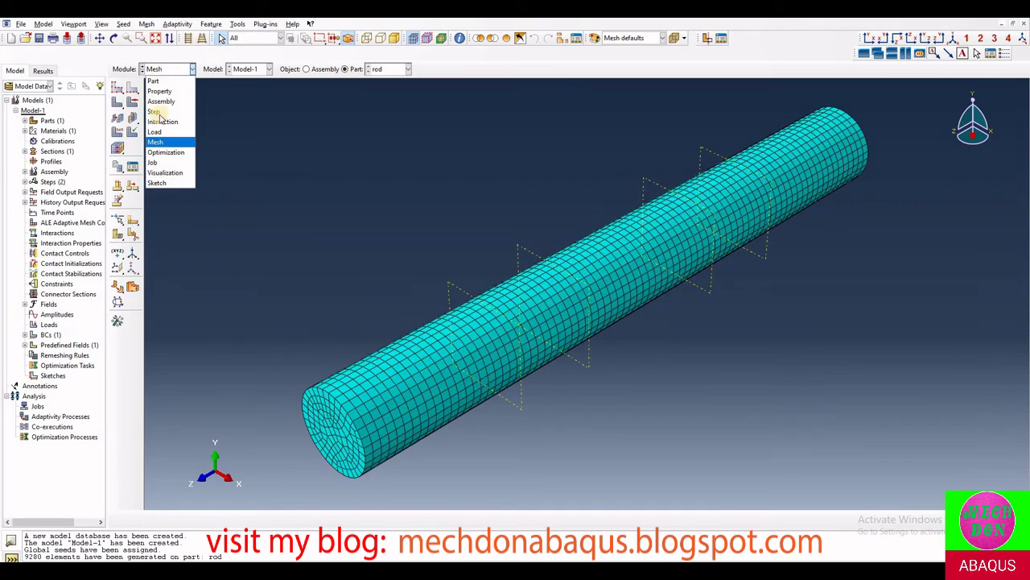
click(160, 163)
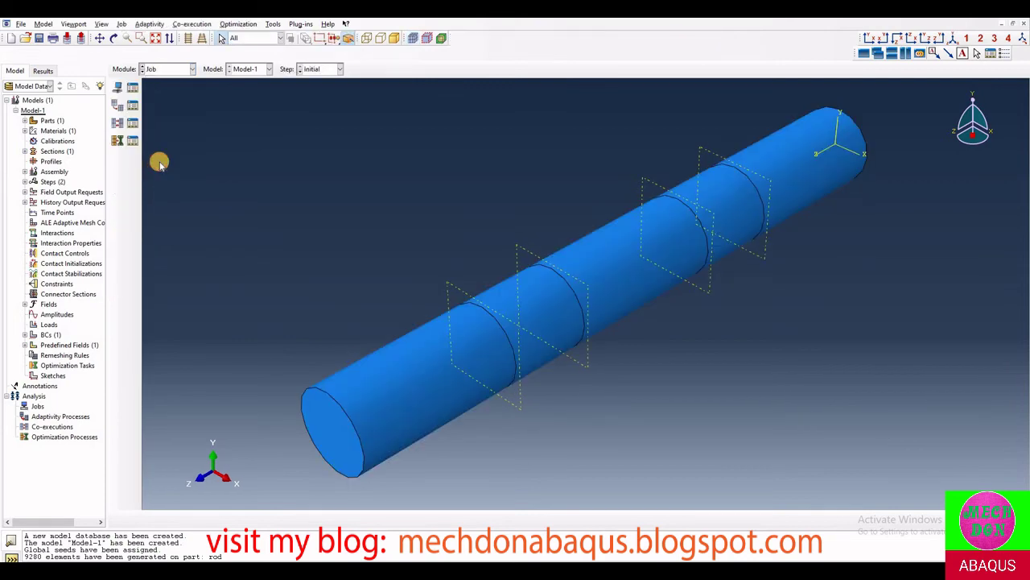
click(133, 89)
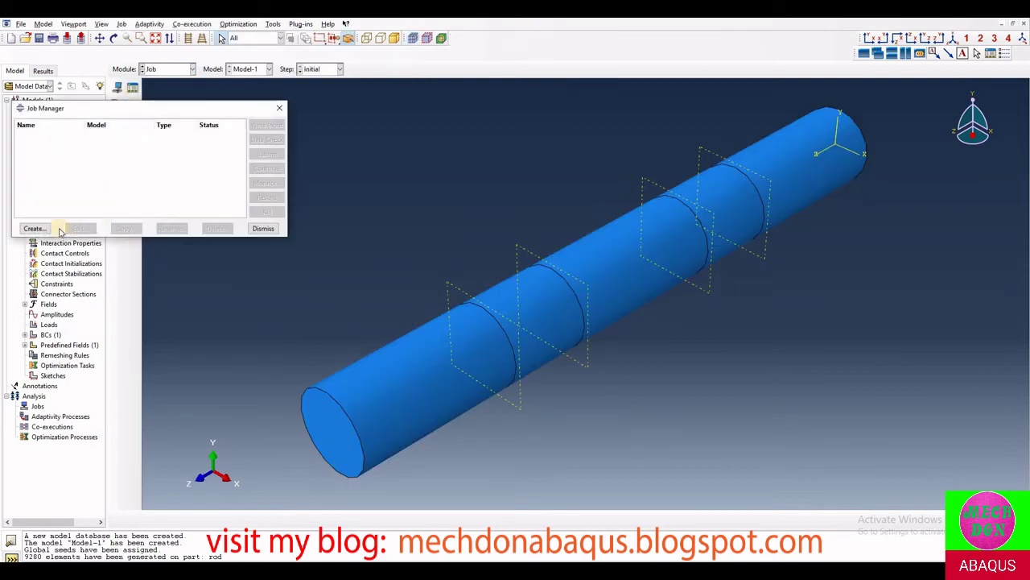
click(33, 228)
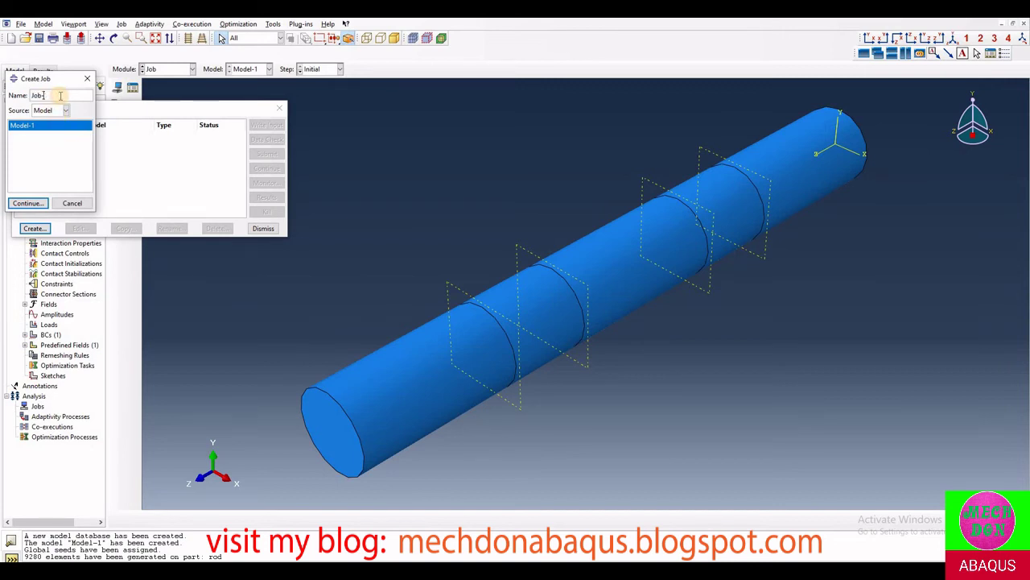
text(6)
click(31, 204)
click(135, 170)
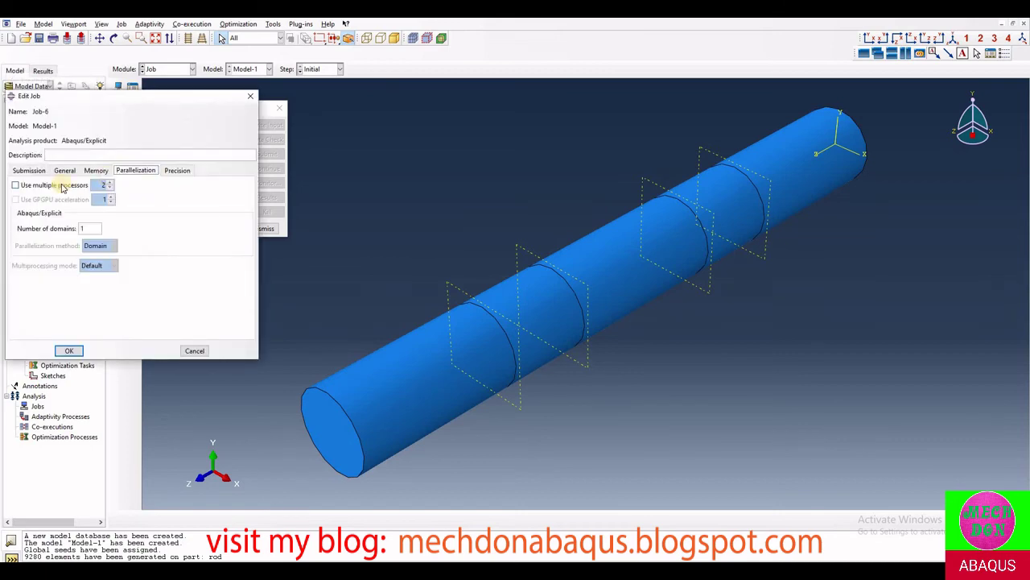
click(54, 185)
click(68, 351)
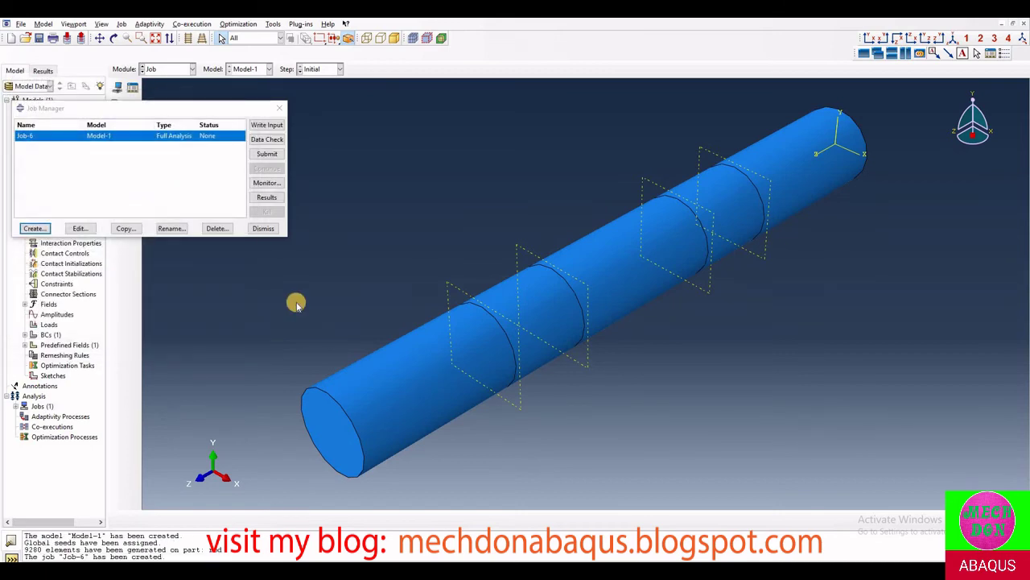
key(ctrl+s)
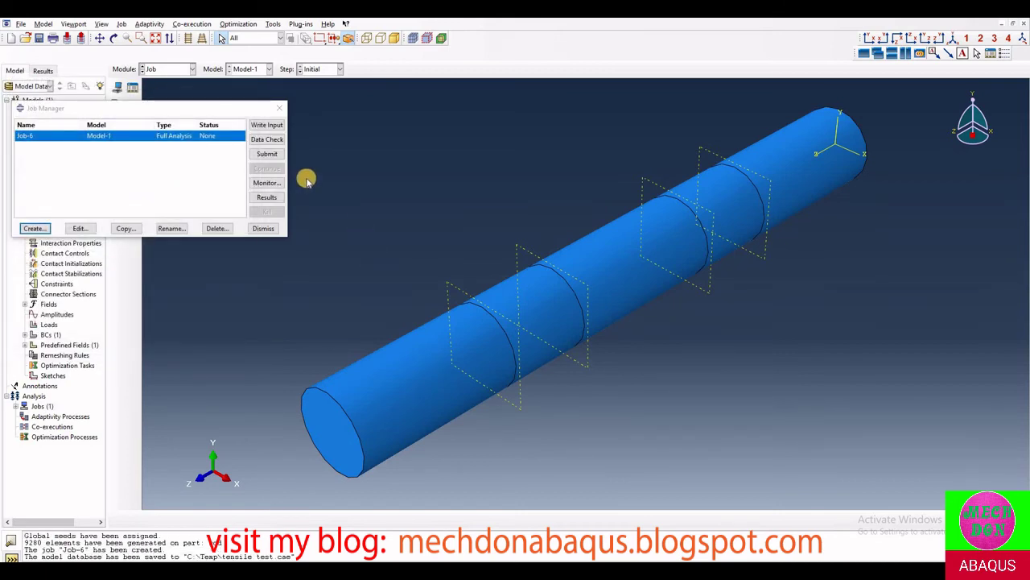
- Submit Job-6 for analysis and monitor its progress in an enlarged monitor window
click(270, 157)
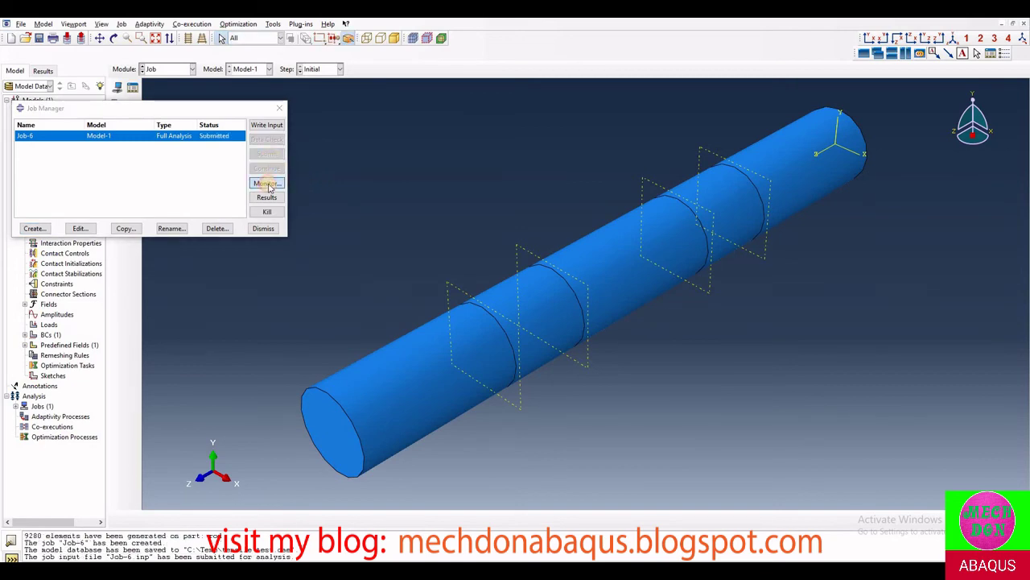
click(267, 184)
click(636, 186)
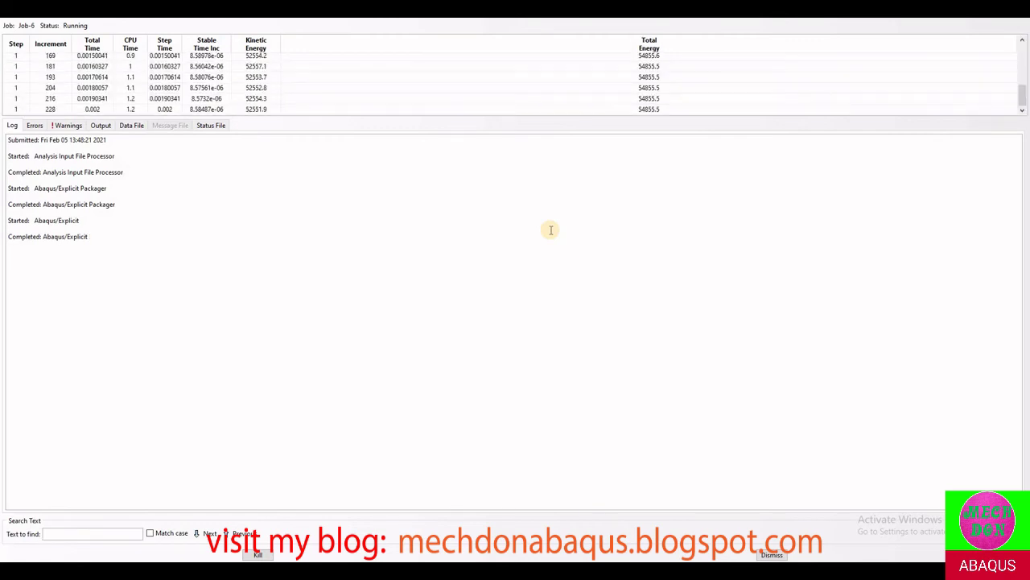
- Animate the Mises stress contours of Job-6 and examine the rod's broken ends from several angles
scroll(520, 101, up, 3)
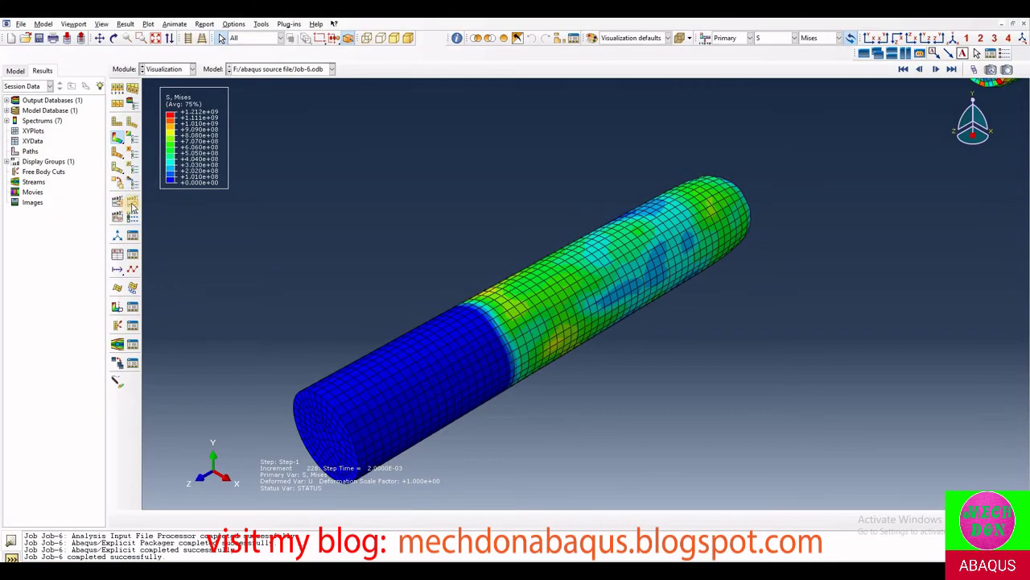
click(133, 204)
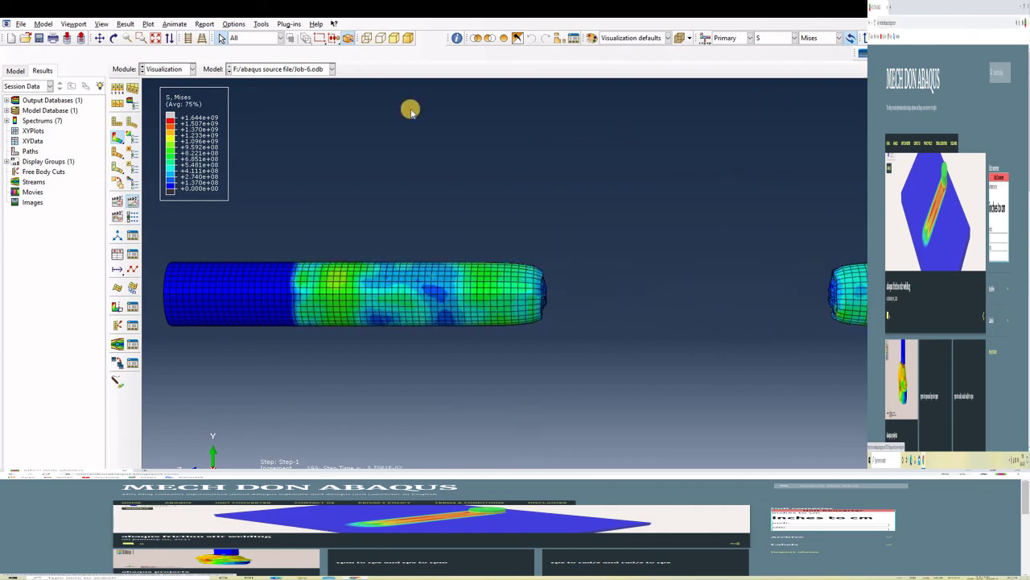
click(115, 42)
drag(578, 257, 577, 296)
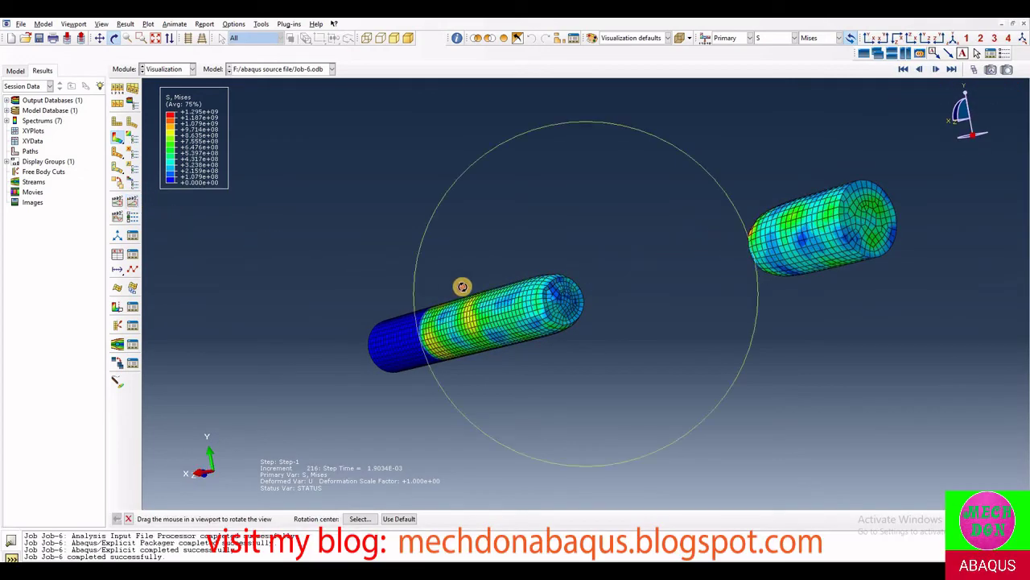
drag(462, 285, 558, 327)
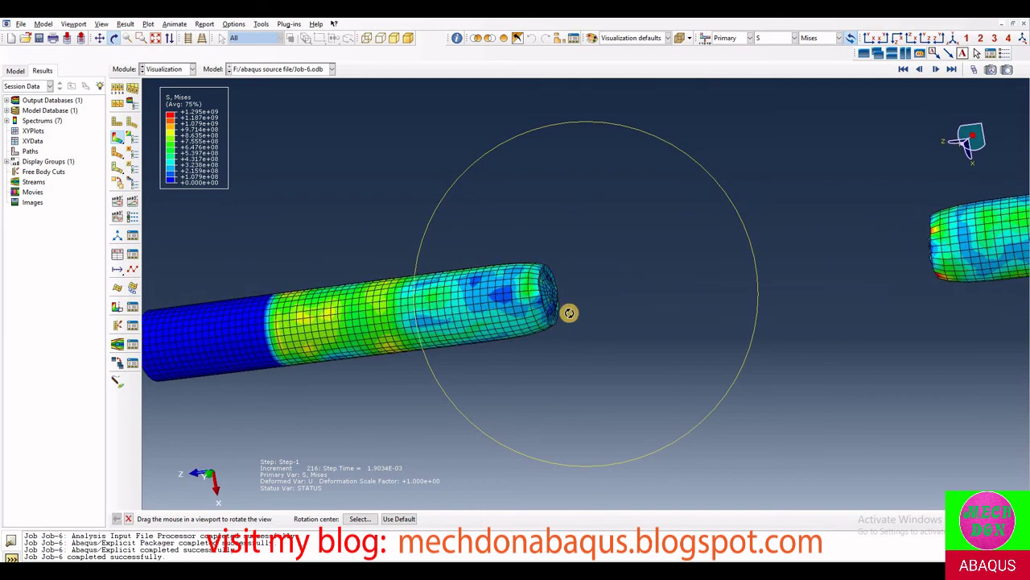
drag(545, 287, 253, 179)
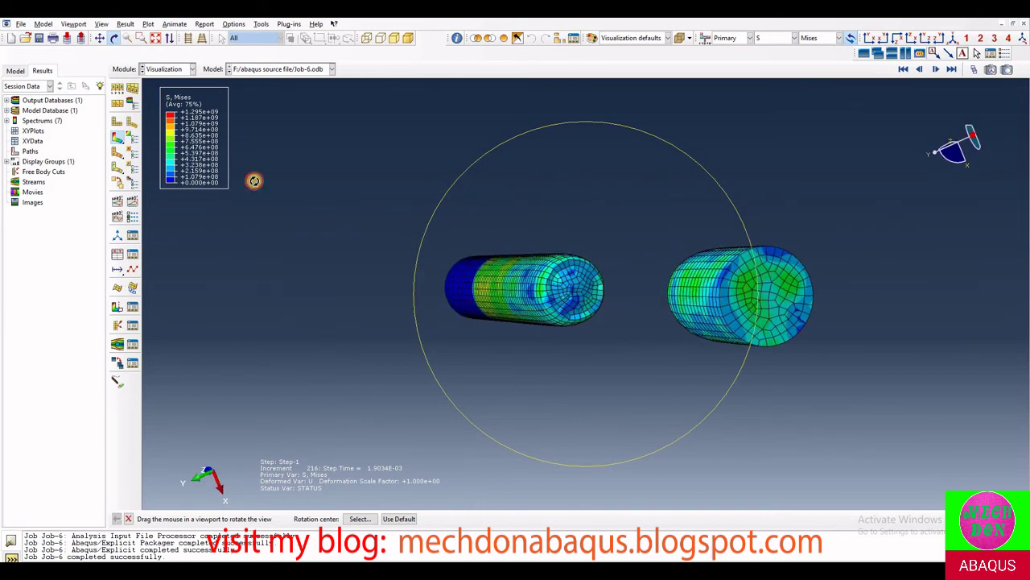
- Set the visible edges of the results plot to Free edges
click(117, 92)
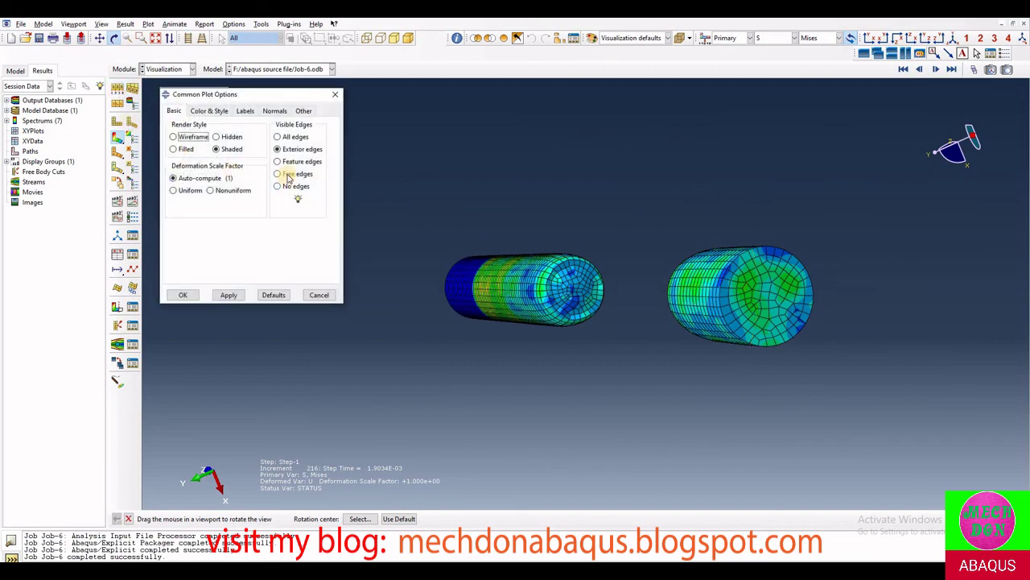
click(289, 175)
click(229, 295)
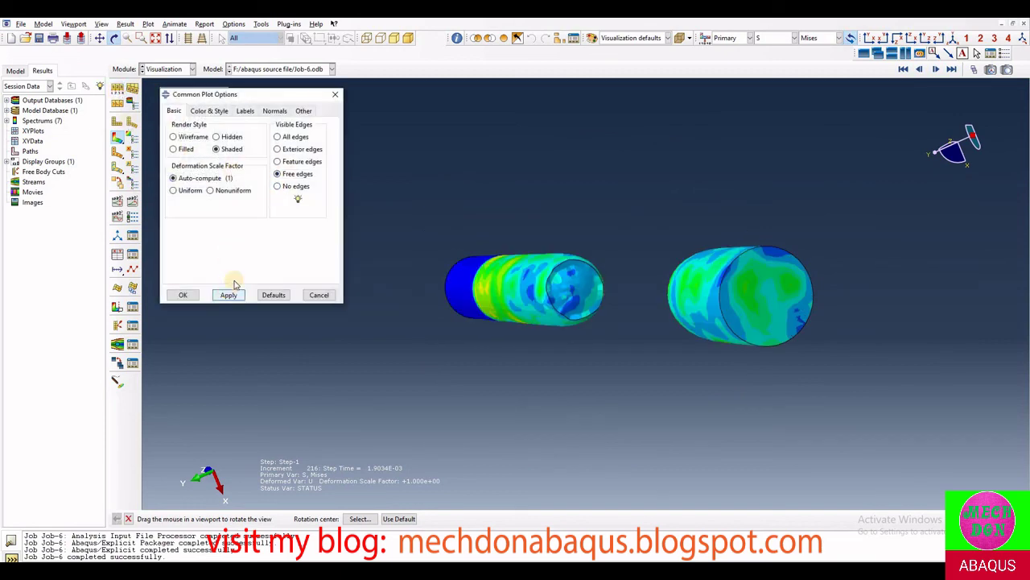
click(335, 95)
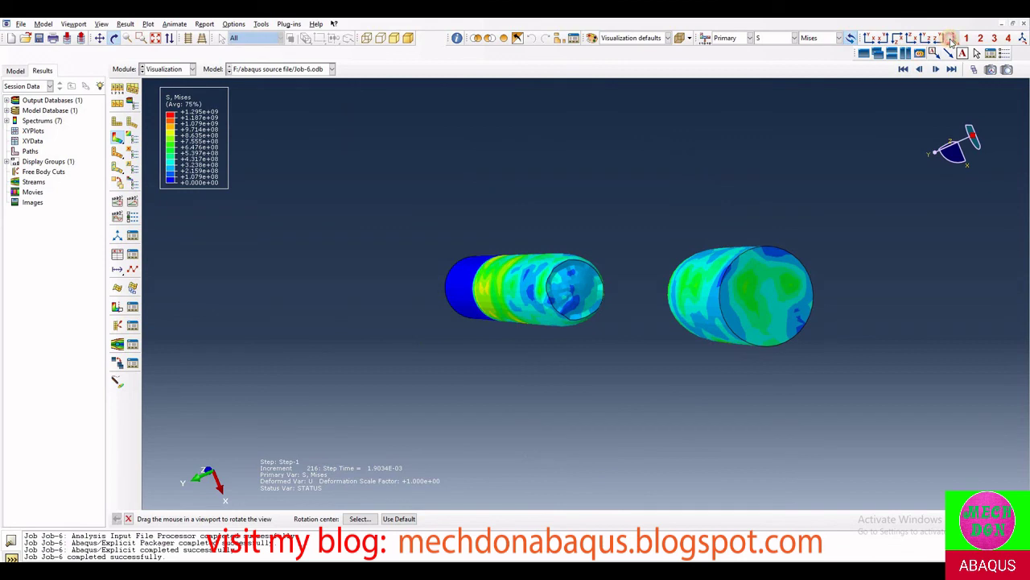
- Replay the stress animation and examine the rod's fracture in the isometric, back, top, bottom, left and right views
drag(870, 113, 740, 179)
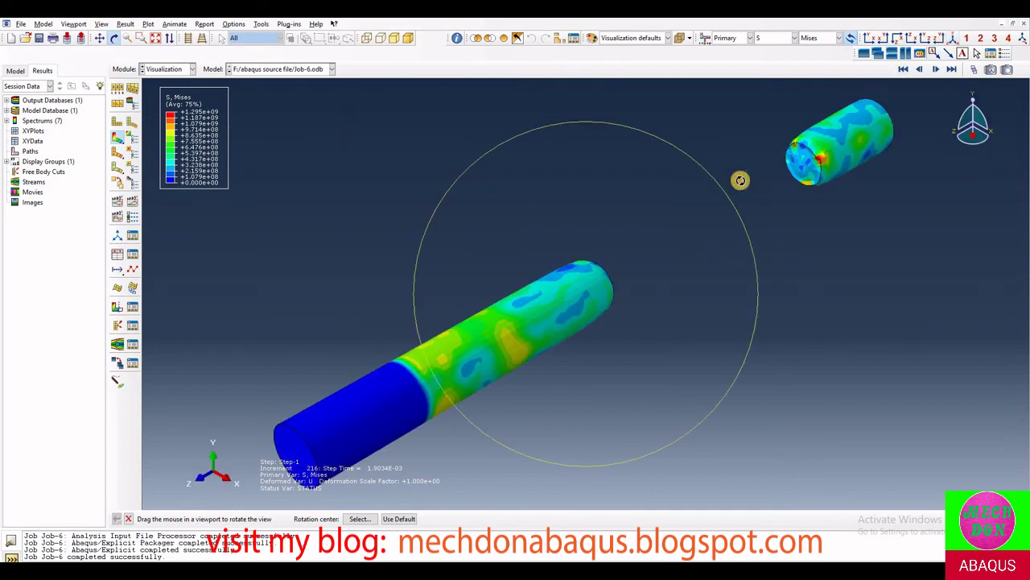
click(133, 206)
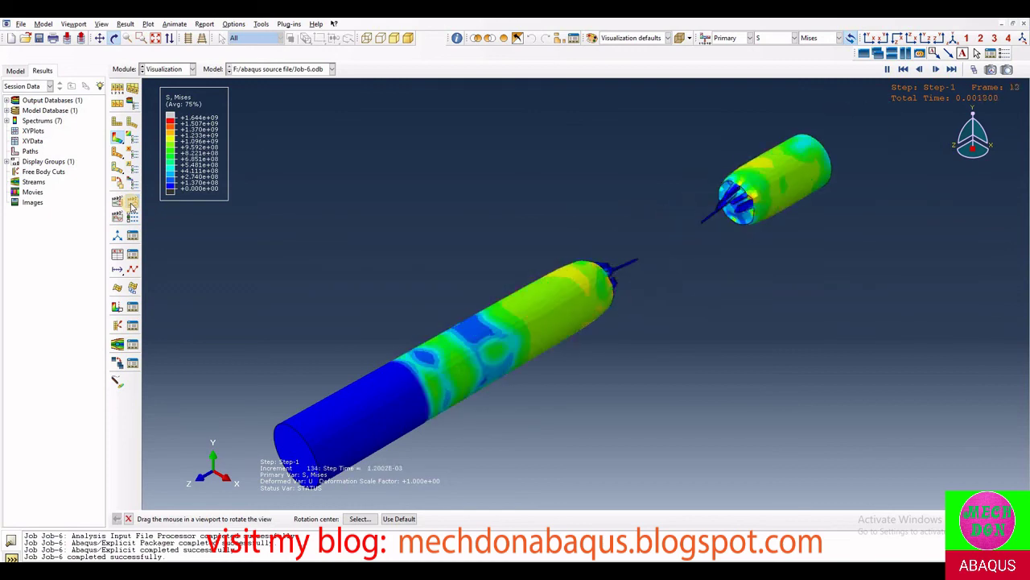
click(870, 40)
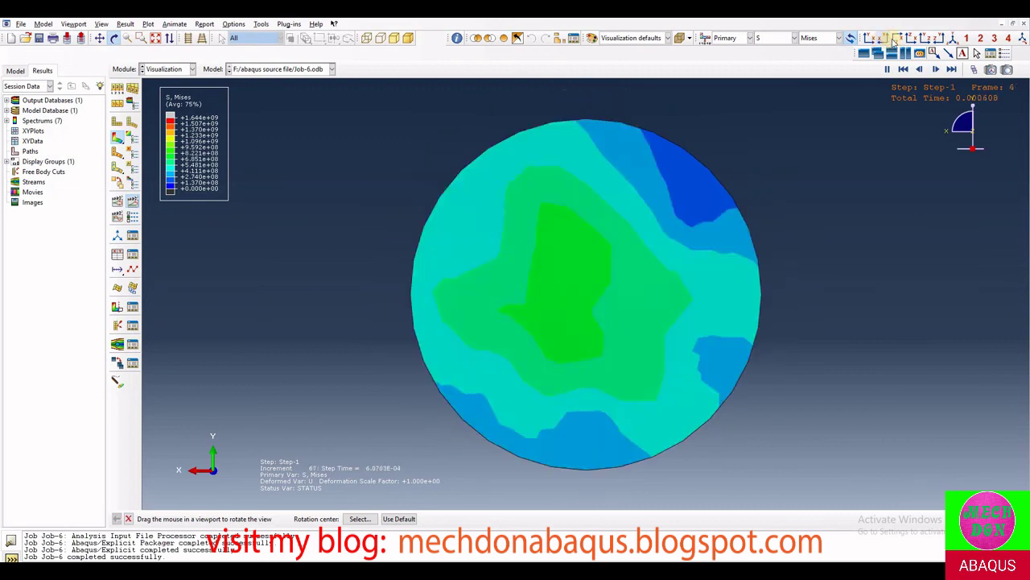
click(908, 39)
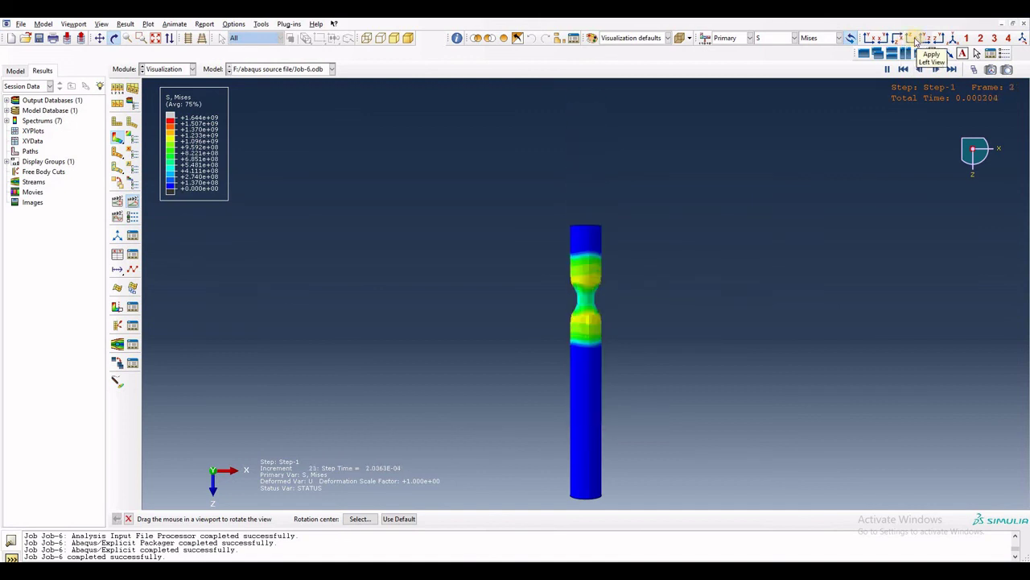
click(914, 40)
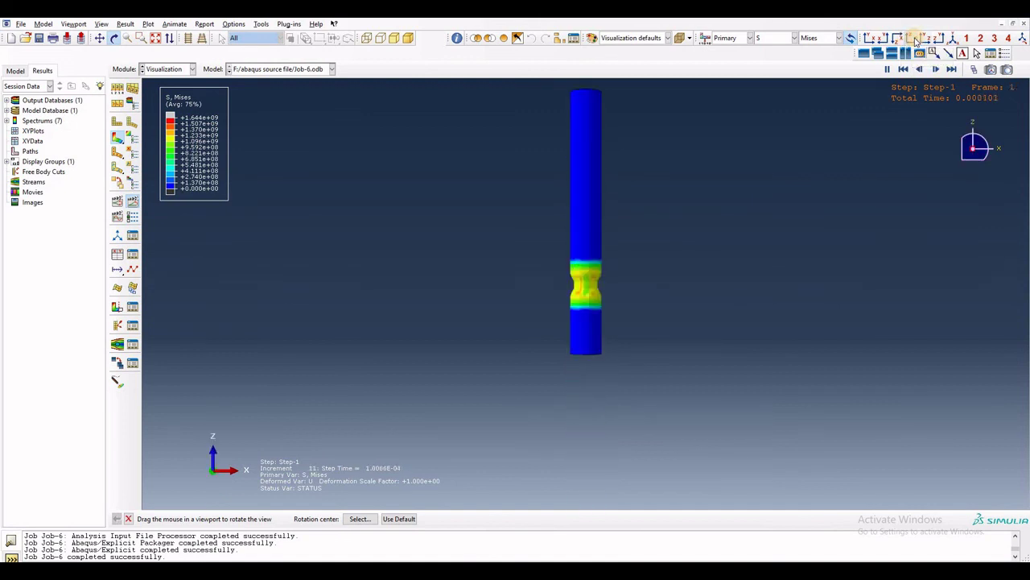
click(925, 39)
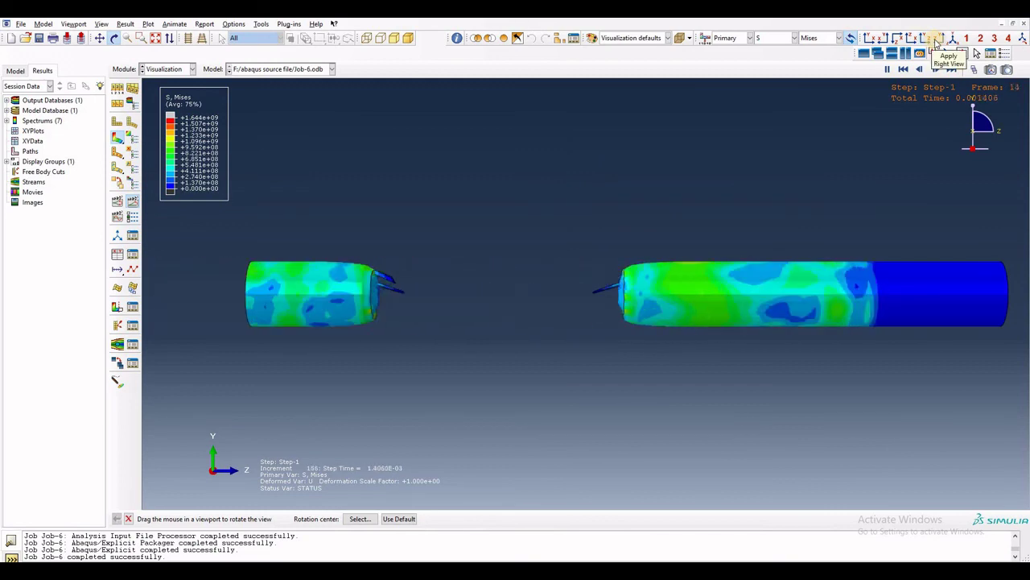
click(937, 40)
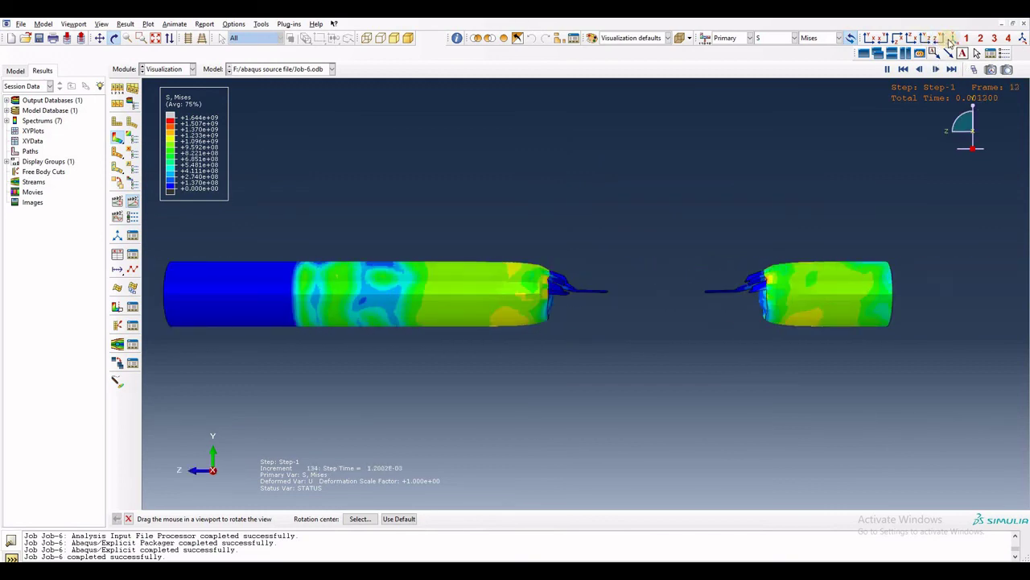